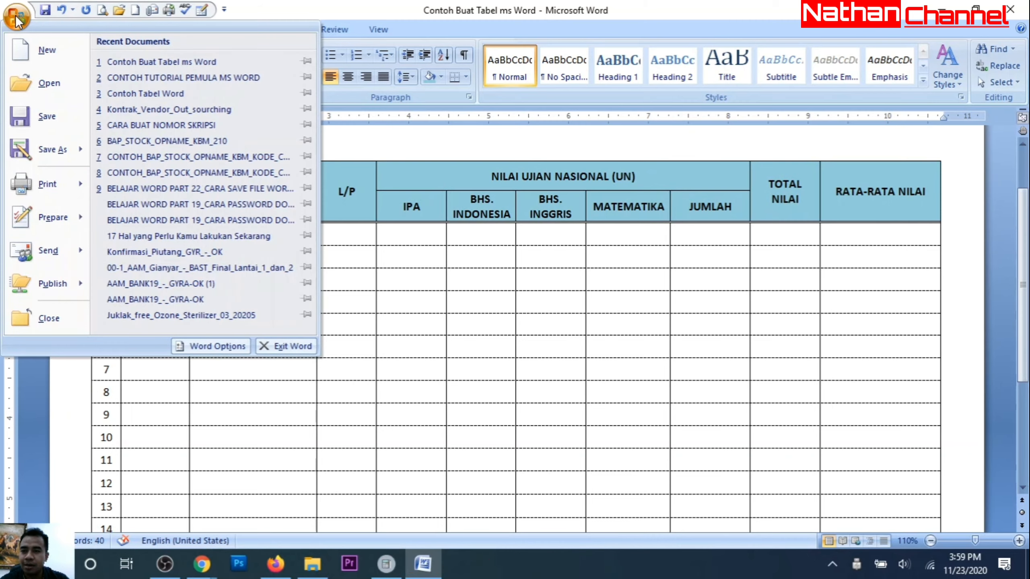
Create a new blank document and set its page orientation to Landscape.
{"action": "left_click", "coordinate": [24, 57]}
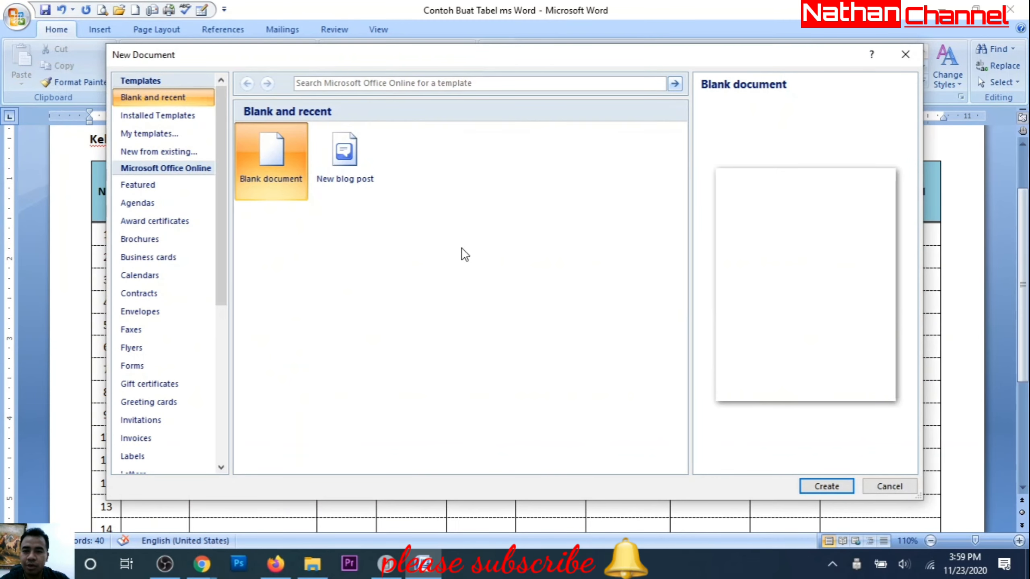
{"action": "left_click", "coordinate": [815, 486]}
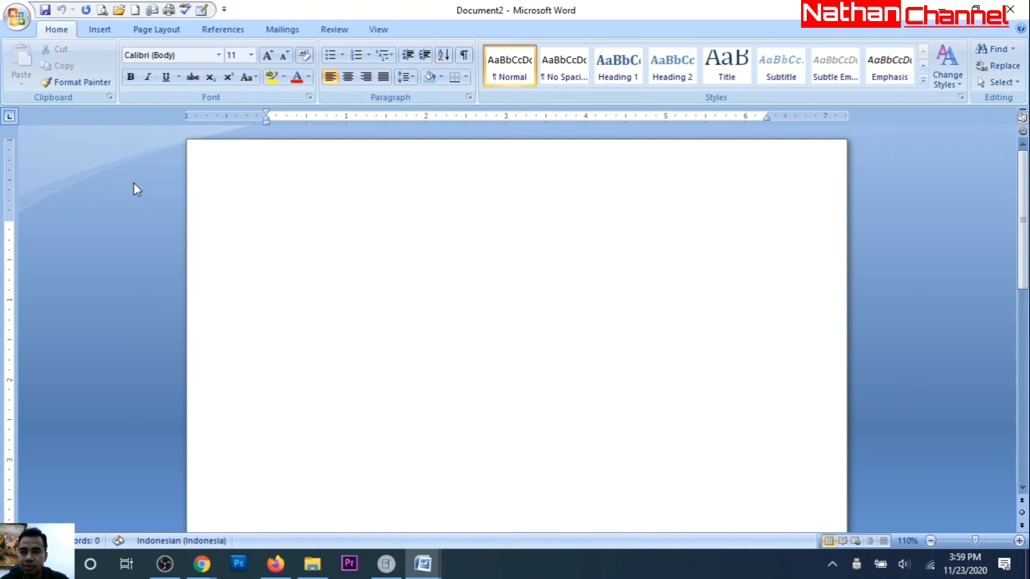
{"action": "left_click", "coordinate": [94, 30]}
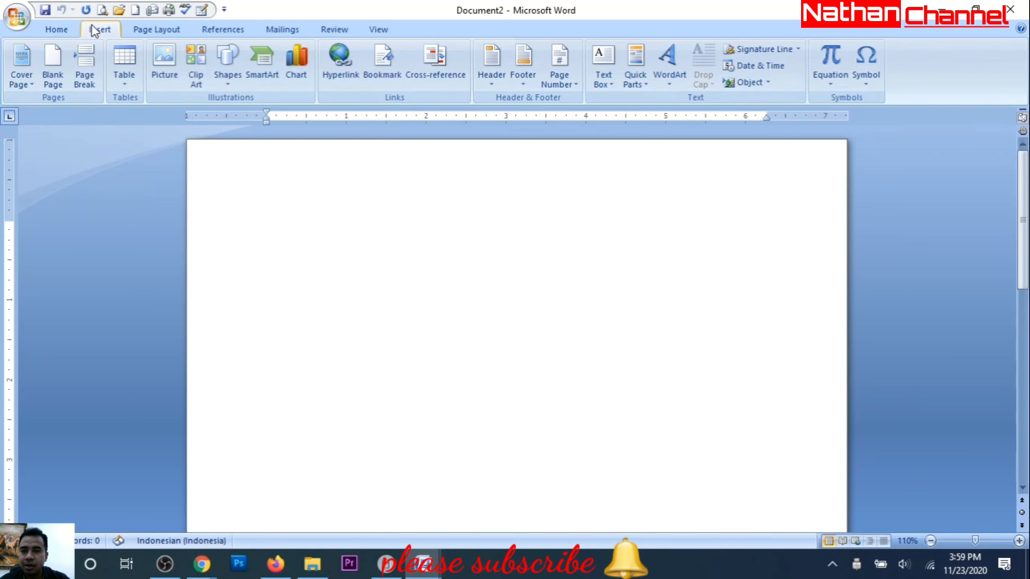
{"action": "left_click", "coordinate": [138, 30]}
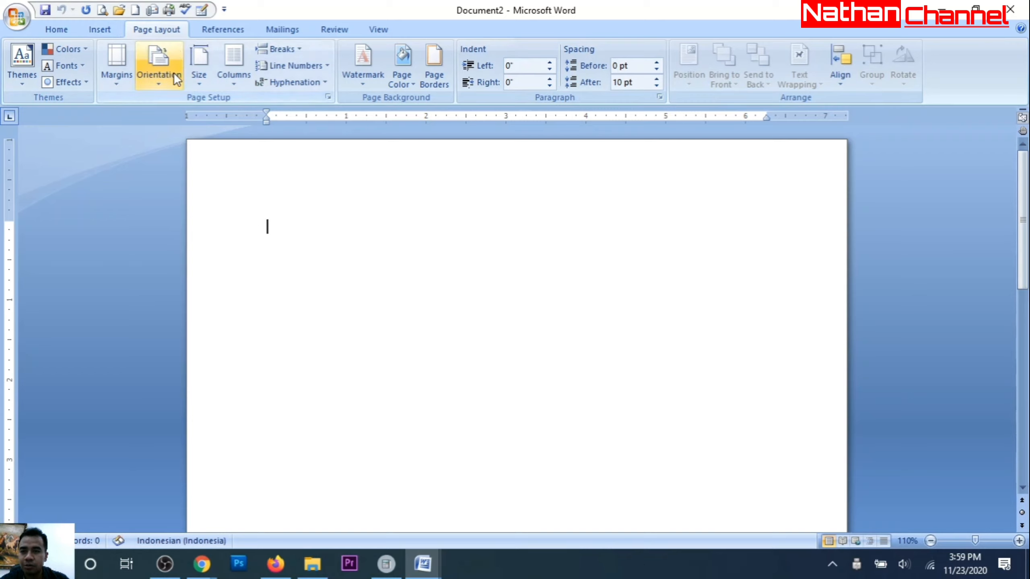
{"action": "left_click", "coordinate": [160, 84]}
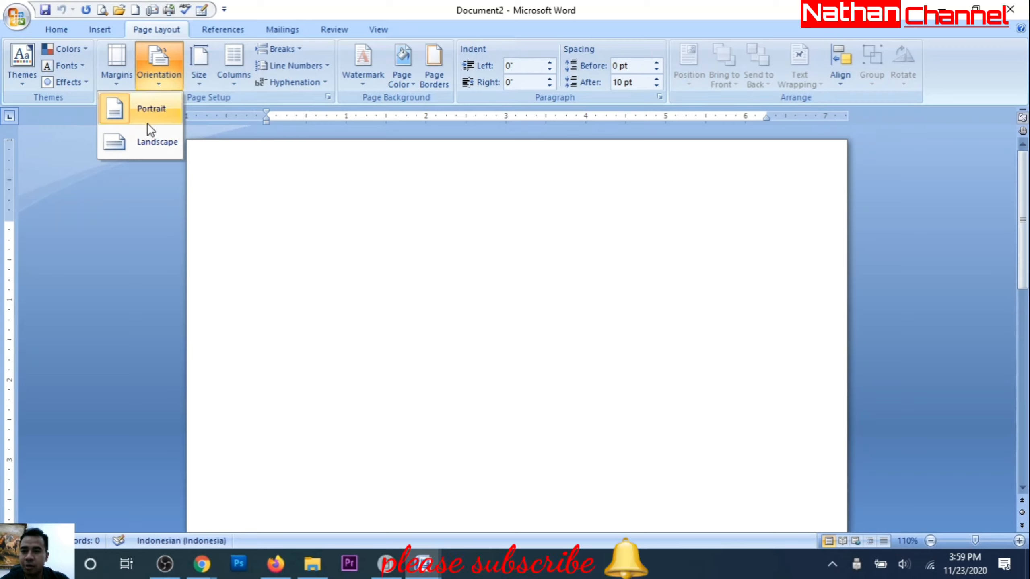
{"action": "left_click", "coordinate": [146, 145]}
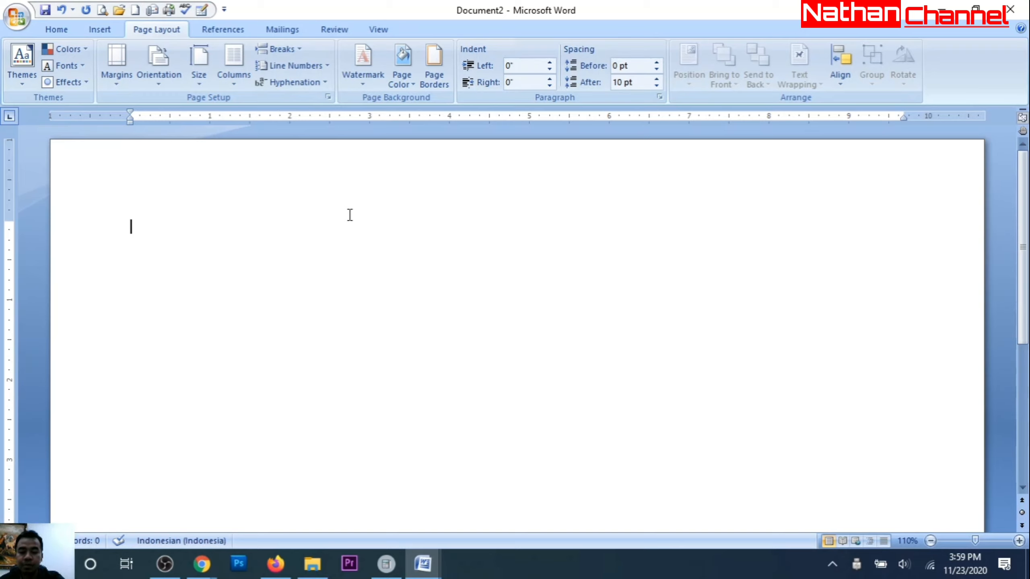
Enter the title "DAFTAR NILAI UJIAN NASIONAL" and, after a blank line, the label "KELAS :".
{"action": "type", "text": "DA"}
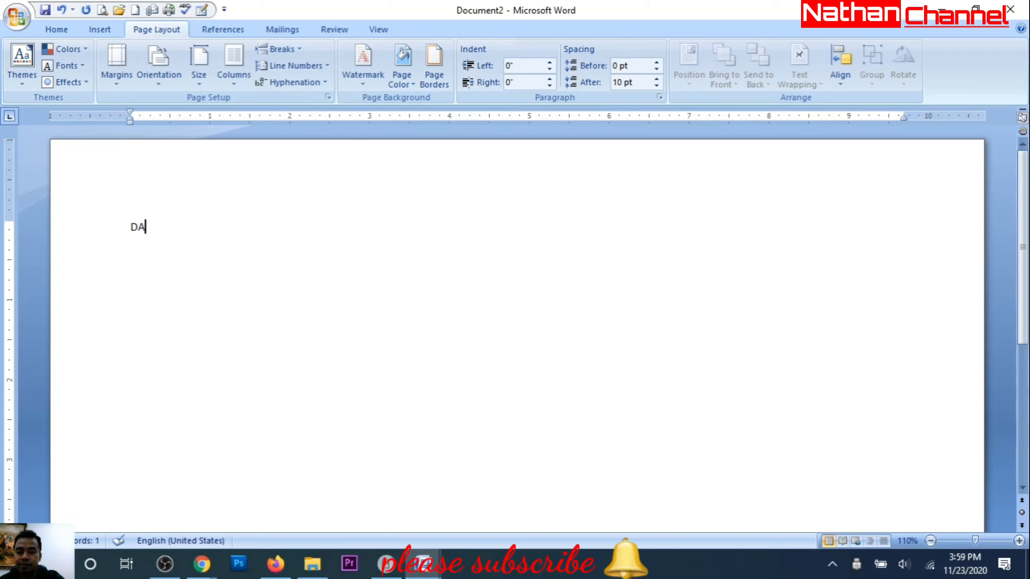
{"action": "type", "text": "FTAR NILA"}
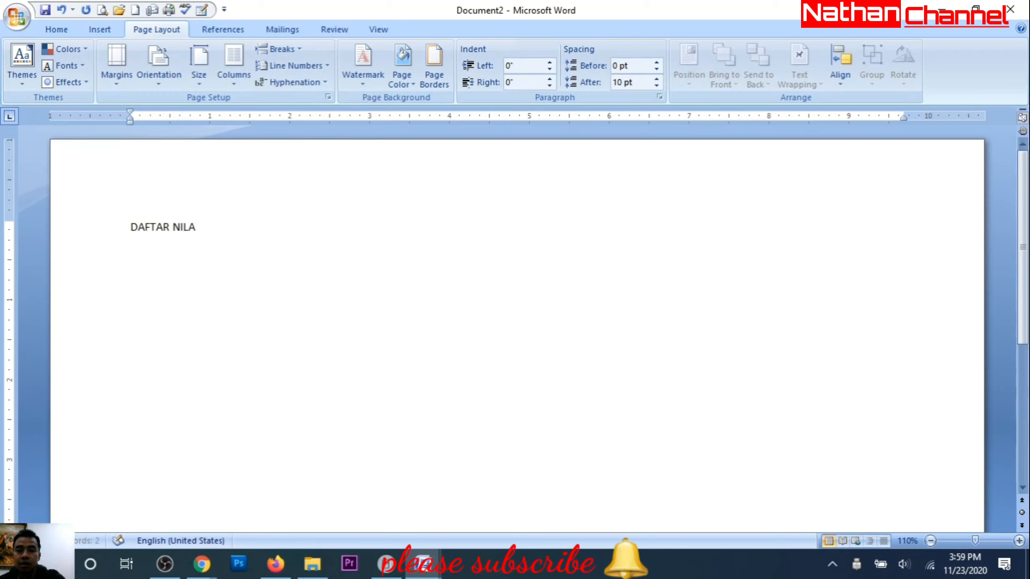
{"action": "type", "text": "I UJIAN"}
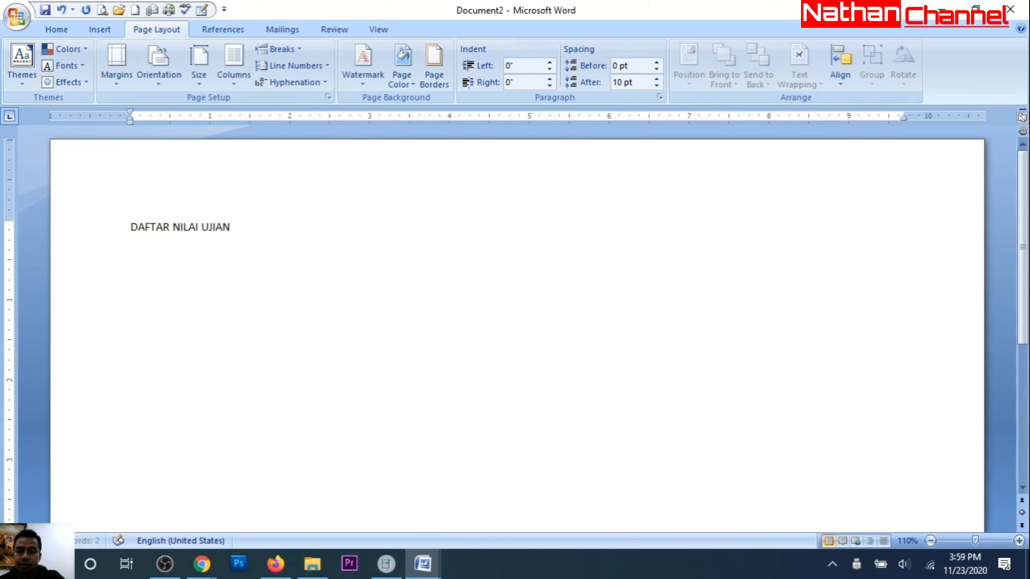
{"action": "type", "text": " NASIONAL"}
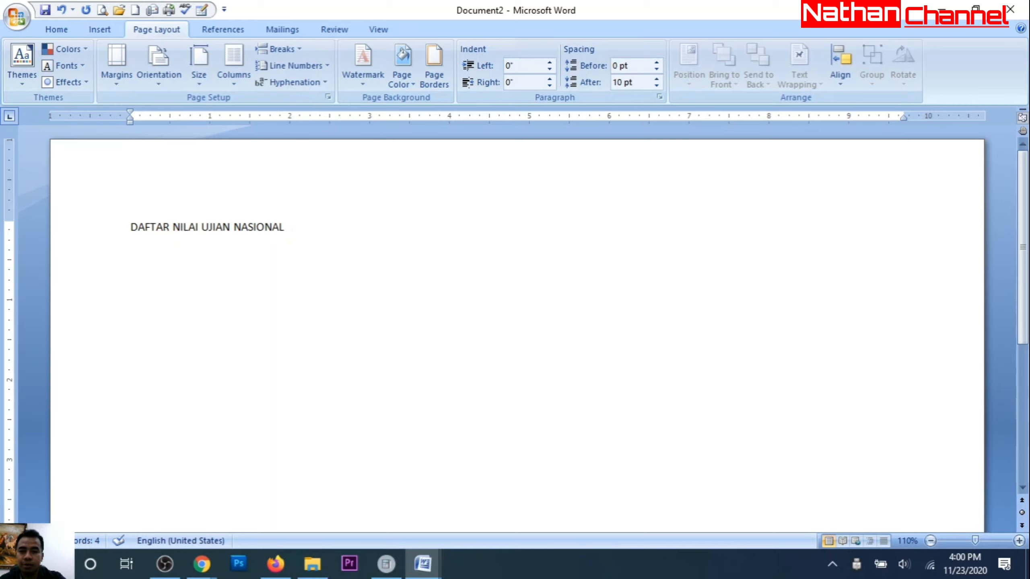
{"action": "key", "text": "Return"}
{"action": "key", "text": "Return"}
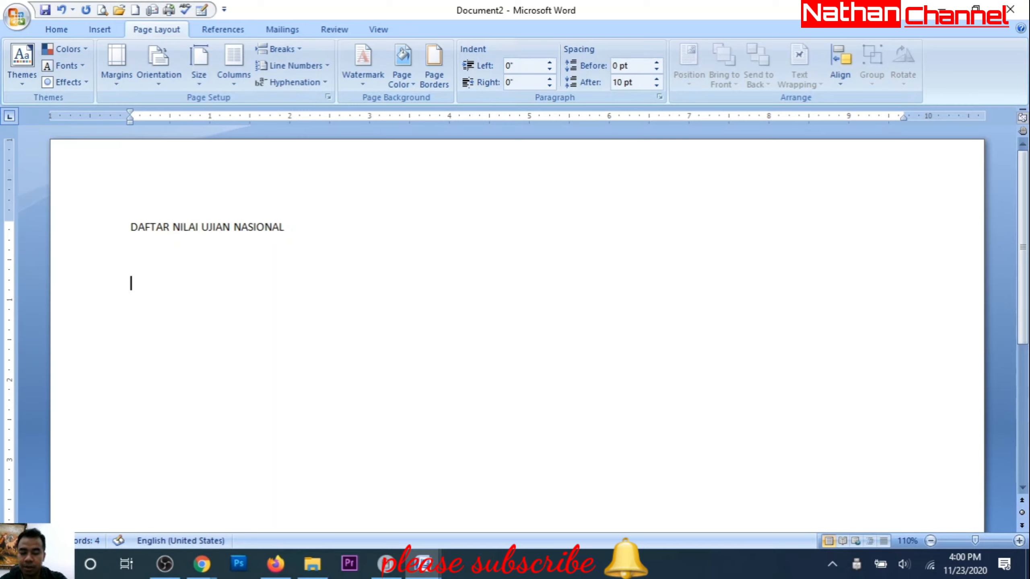
{"action": "type", "text": "KELAS"}
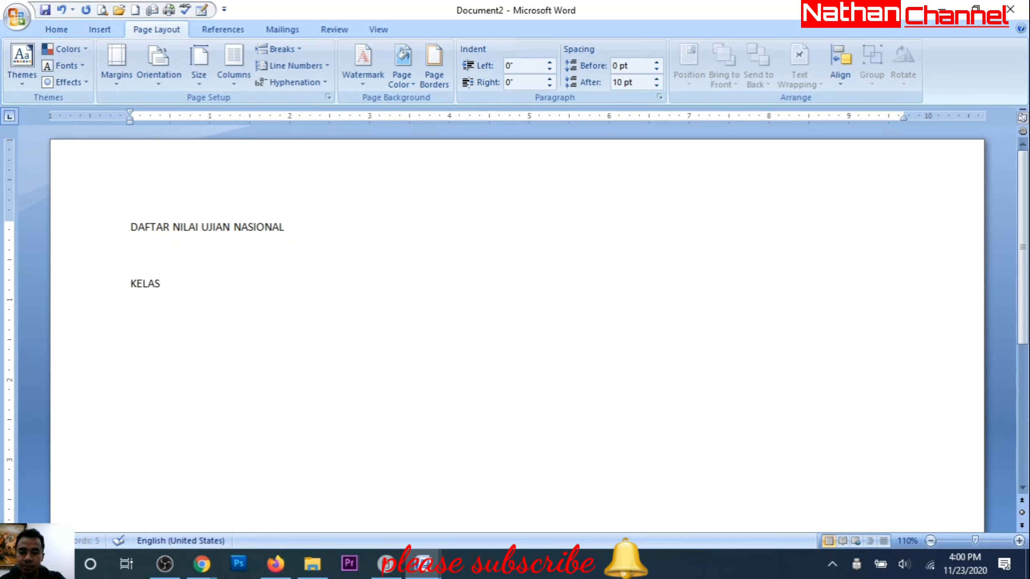
{"action": "type", "text": " :"}
{"action": "key", "text": "Return"}
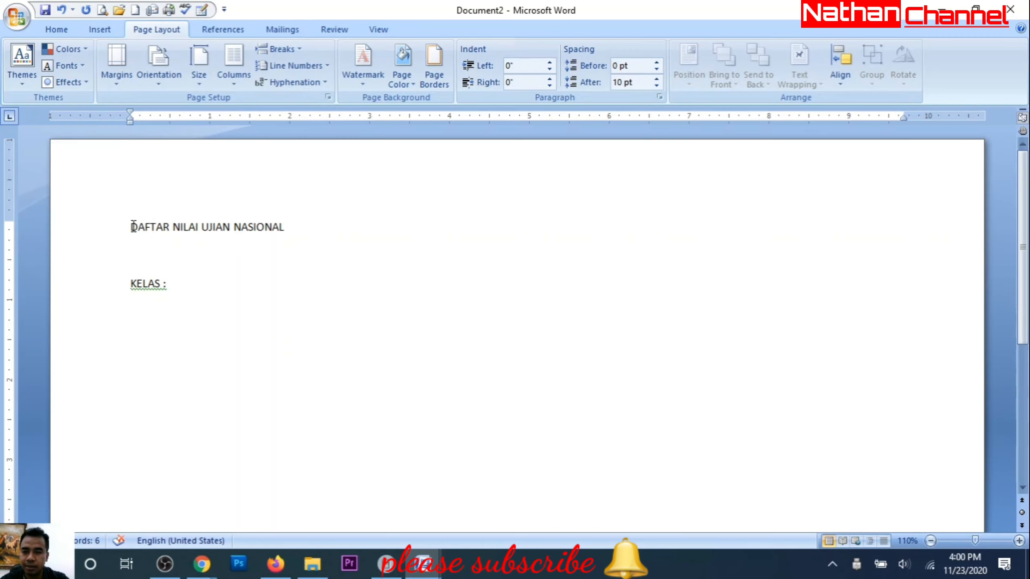
Center the title line "DAFTAR NILAI UJIAN NASIONAL" on the page.
{"action": "left_click_drag", "start_coordinate": [132, 227], "coordinate": [302, 226]}
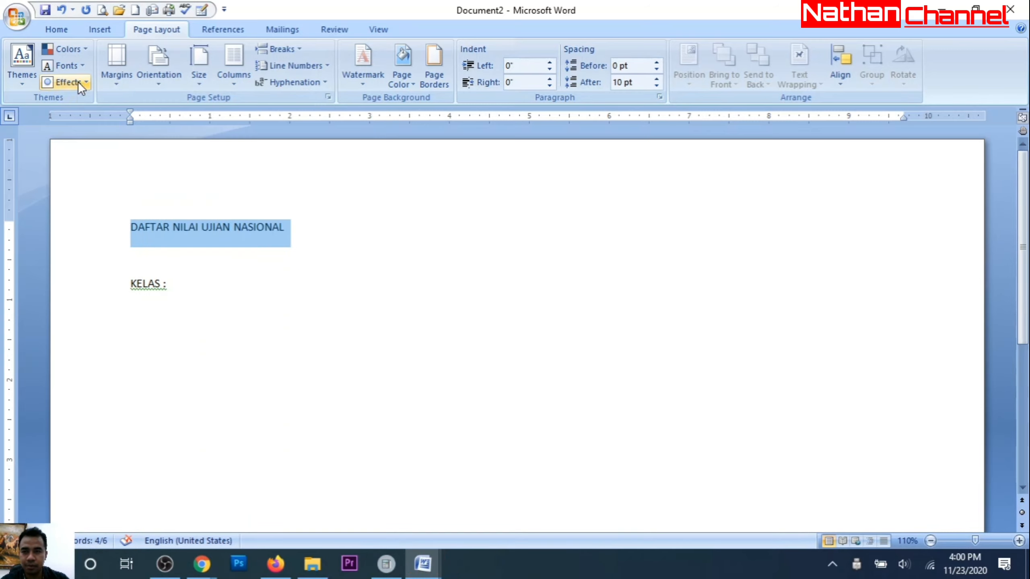
{"action": "left_click", "coordinate": [56, 29]}
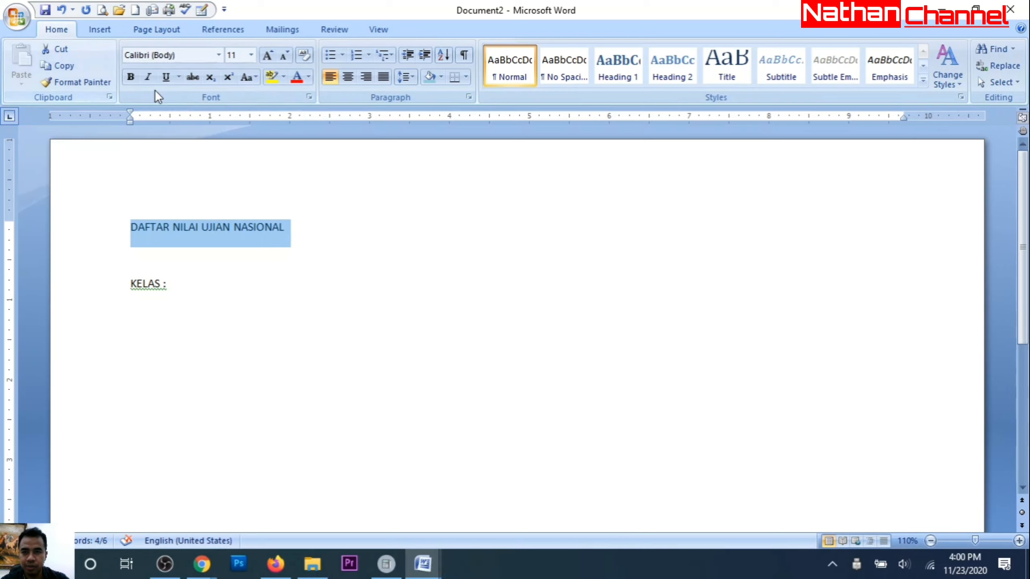
{"action": "left_click", "coordinate": [348, 77]}
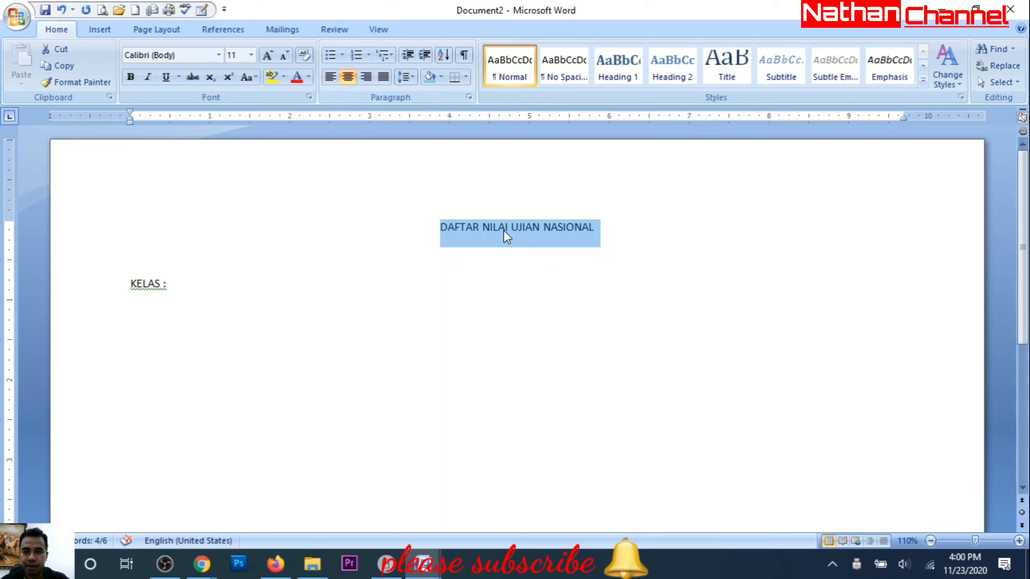
Add two new lines below the "KELAS :" label.
{"action": "left_click", "coordinate": [175, 292]}
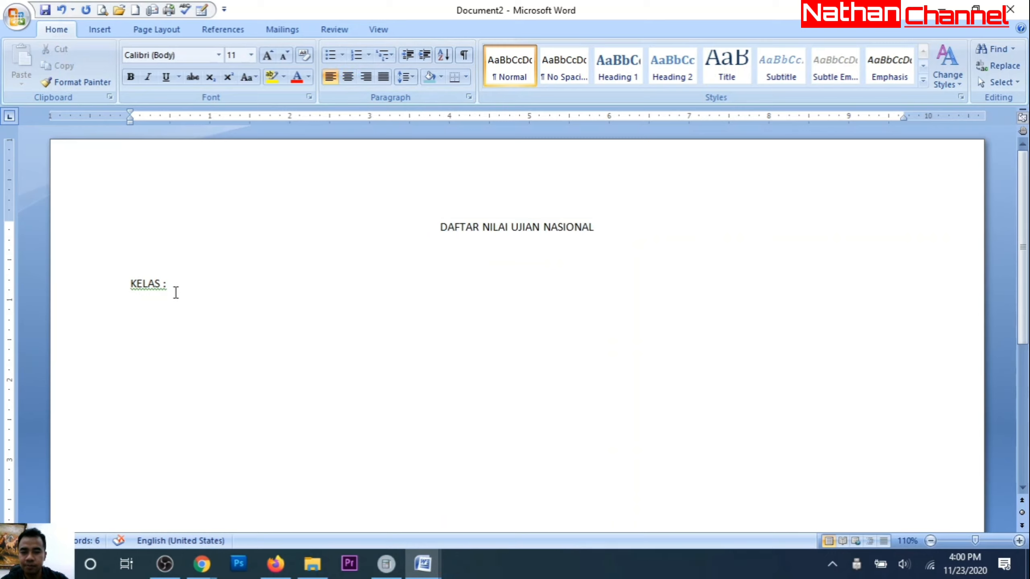
{"action": "key", "text": "Return"}
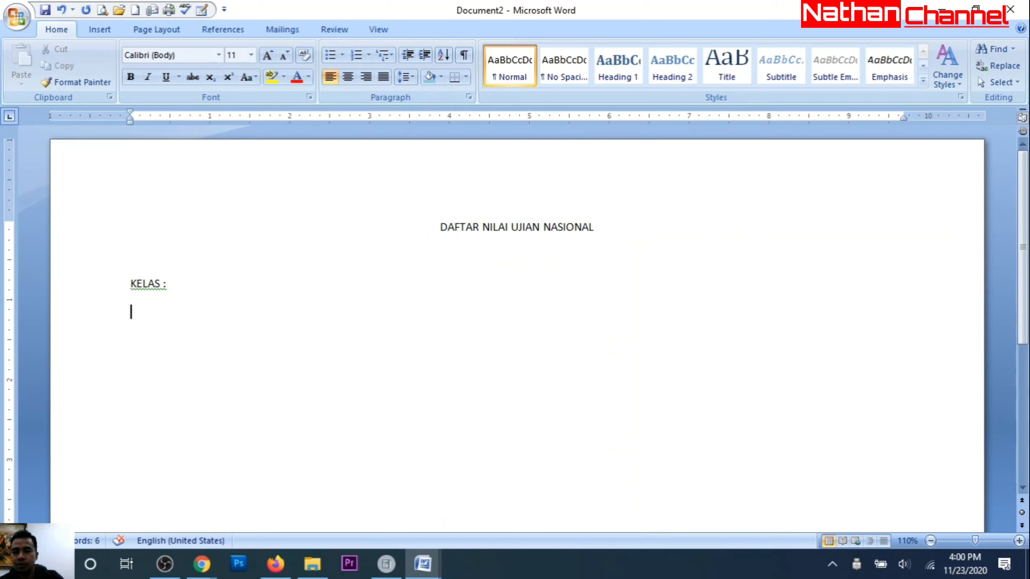
{"action": "key", "text": "Return"}
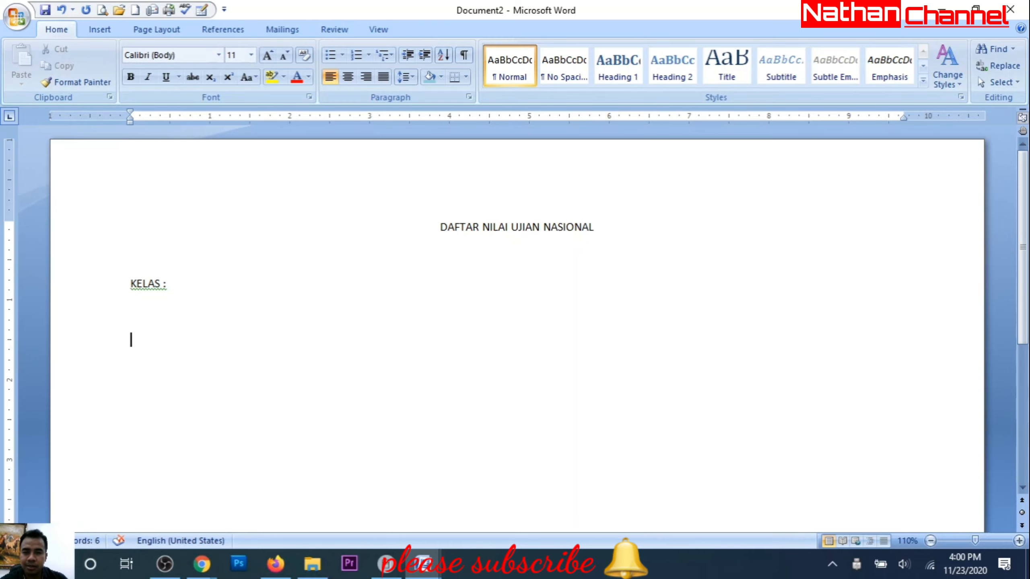
Examine the rows and columns of the sample table in Contoh Buat Tabel ms Word, and return to the new document.
{"action": "mouse_move", "coordinate": [419, 570]}
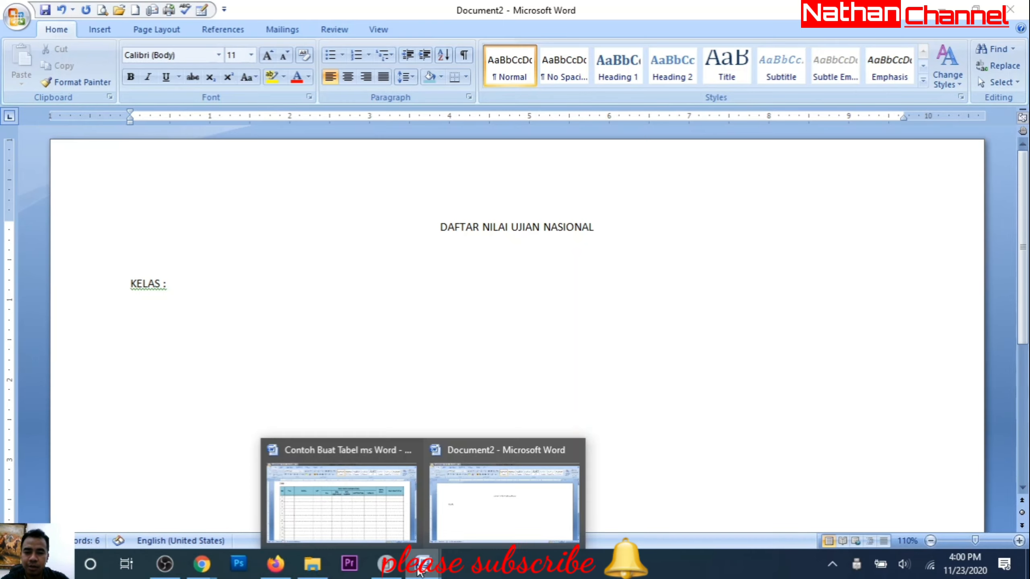
{"action": "left_click", "coordinate": [368, 527]}
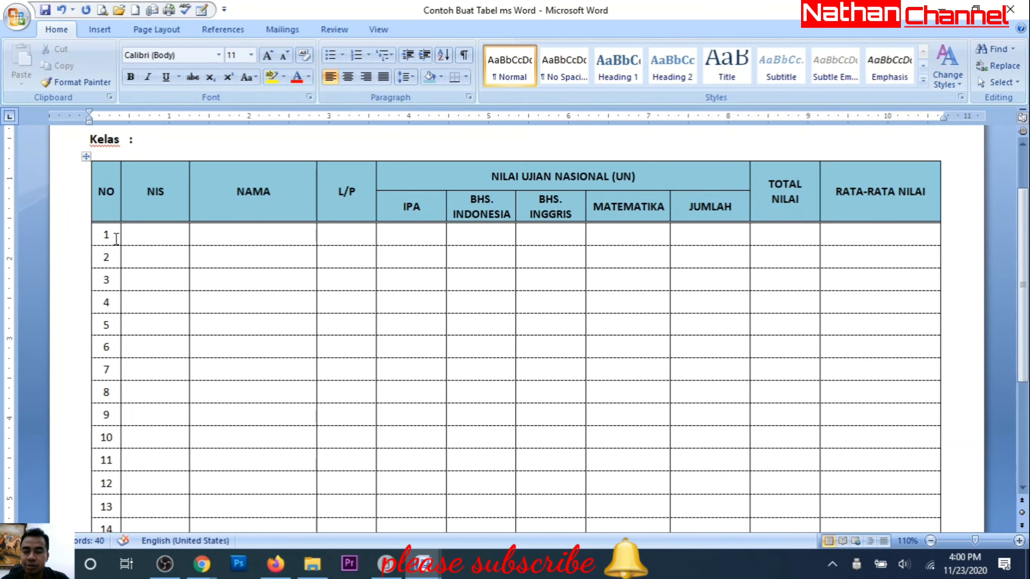
{"action": "scroll", "coordinate": [116, 239], "scroll_direction": "down", "scroll_amount": 2}
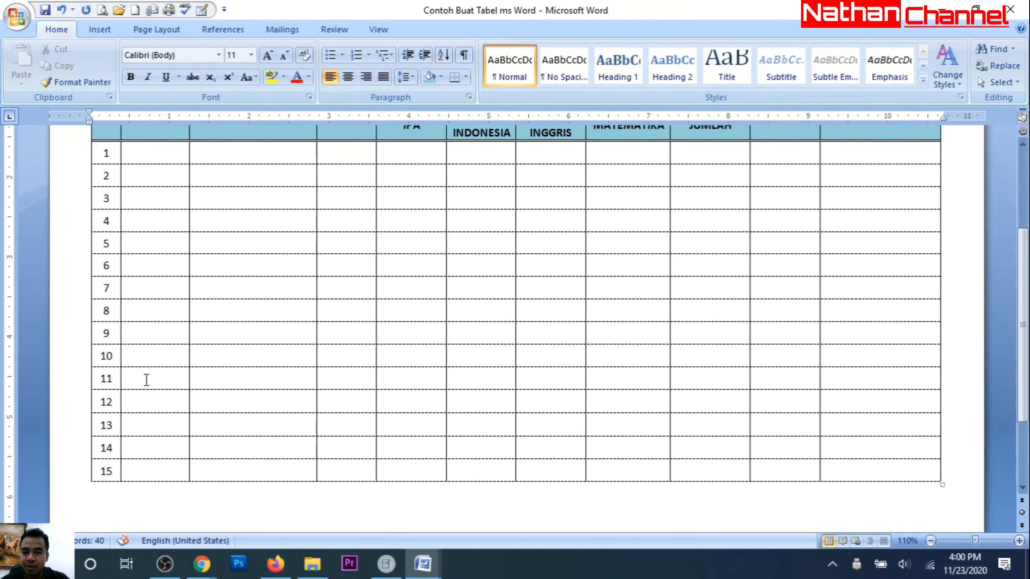
{"action": "scroll", "coordinate": [146, 380], "scroll_direction": "up", "scroll_amount": 2}
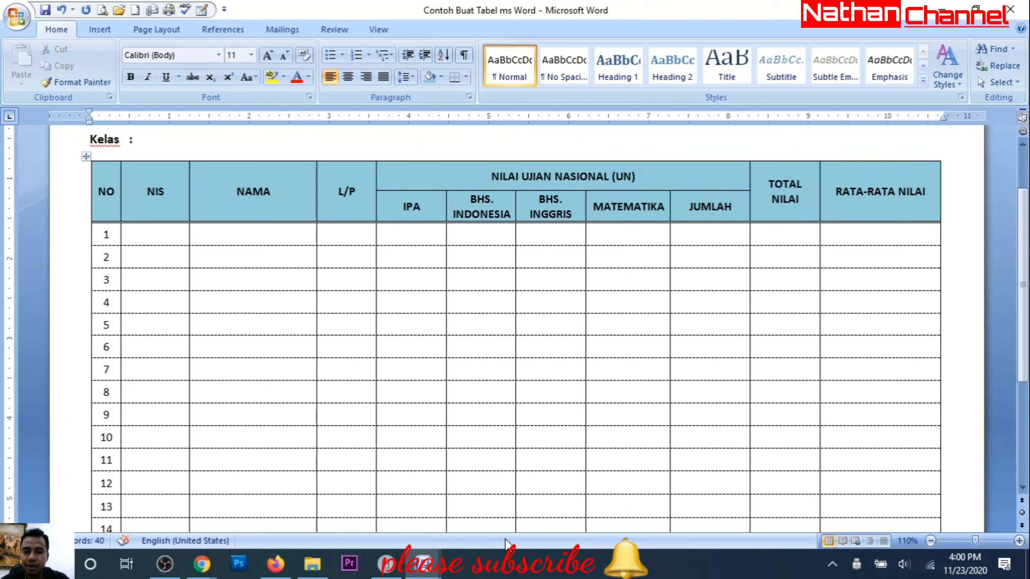
{"action": "mouse_move", "coordinate": [422, 574]}
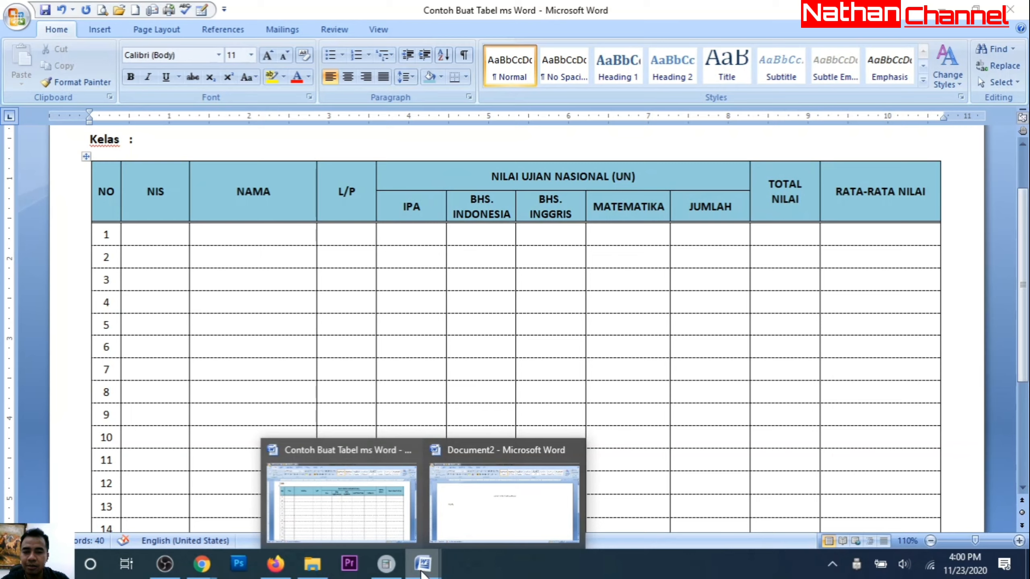
{"action": "left_click", "coordinate": [454, 526]}
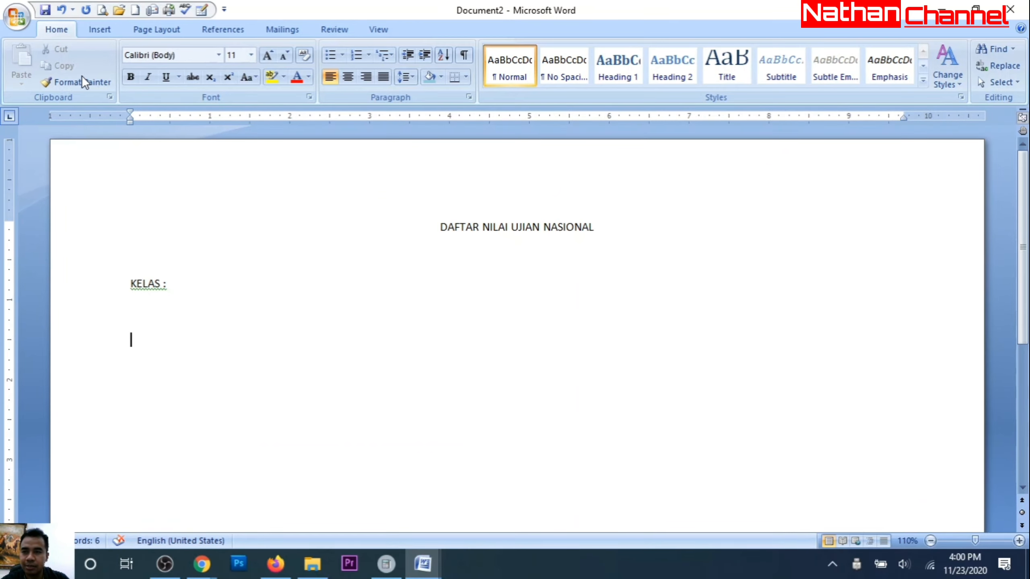
Insert a table with 11 columns and 17 rows below the "KELAS :" label.
{"action": "left_click", "coordinate": [142, 31]}
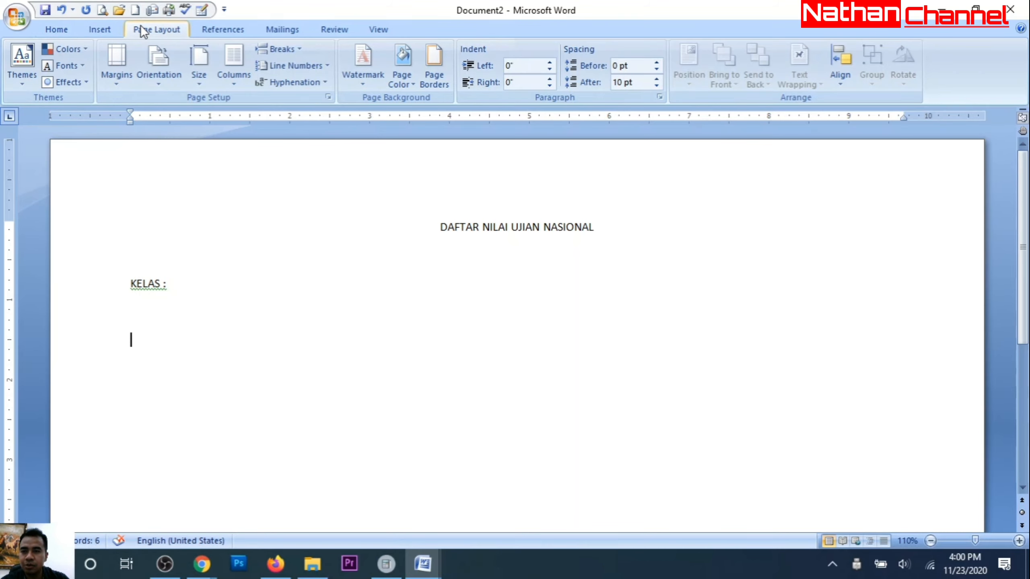
{"action": "left_click", "coordinate": [100, 29]}
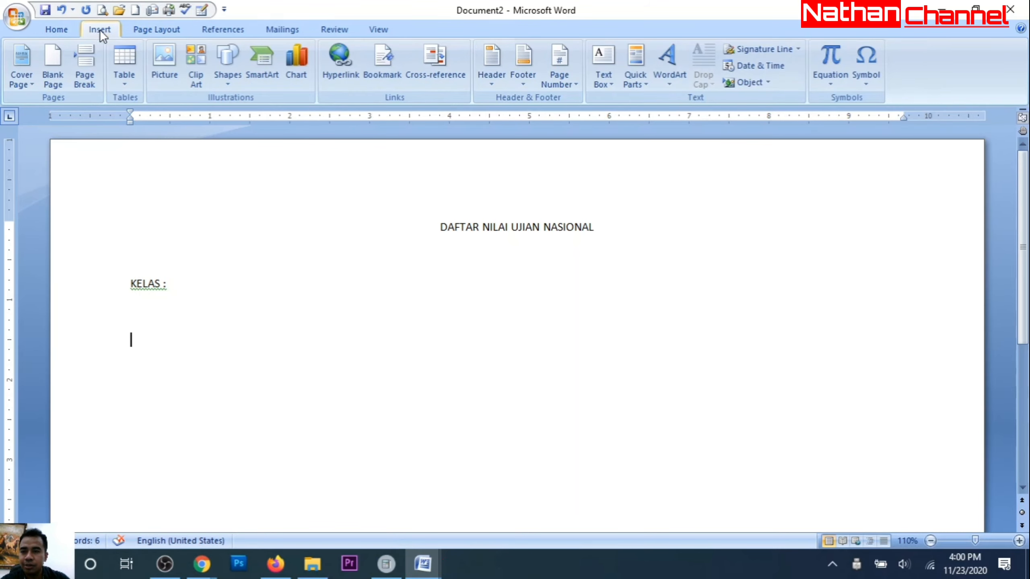
{"action": "left_click", "coordinate": [127, 79]}
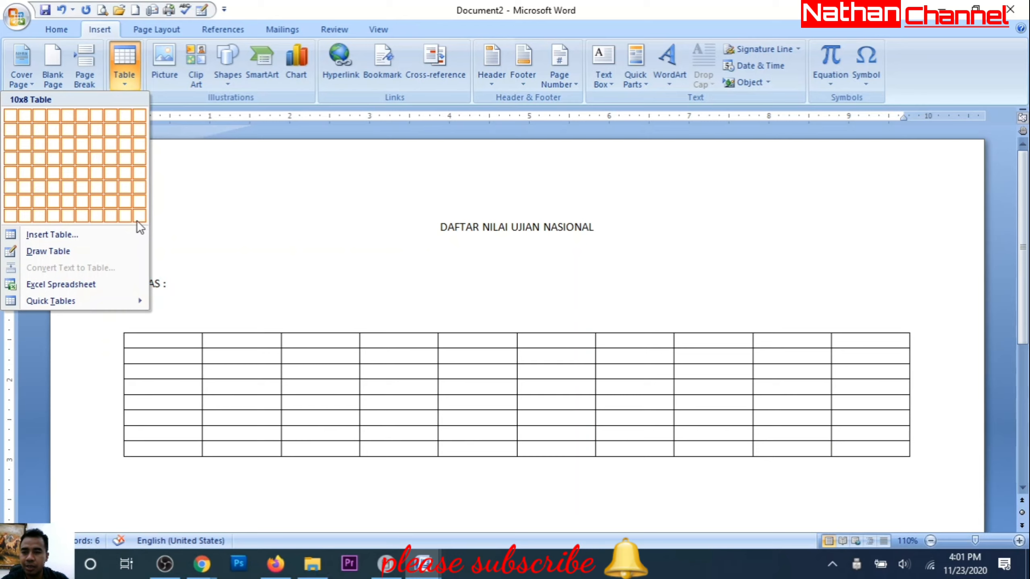
{"action": "left_click", "coordinate": [65, 235]}
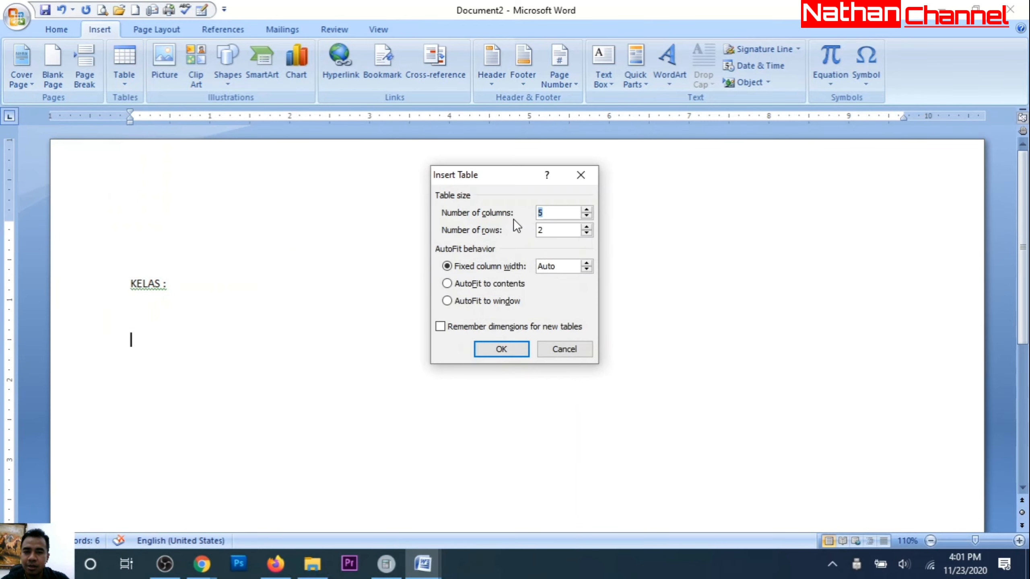
{"action": "type", "text": "11"}
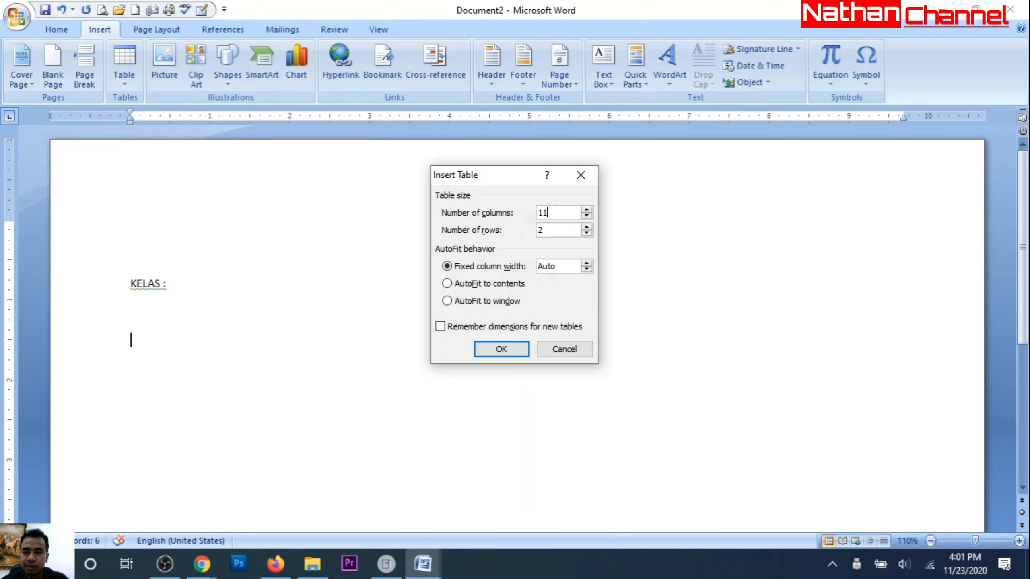
{"action": "double_click", "coordinate": [543, 230]}
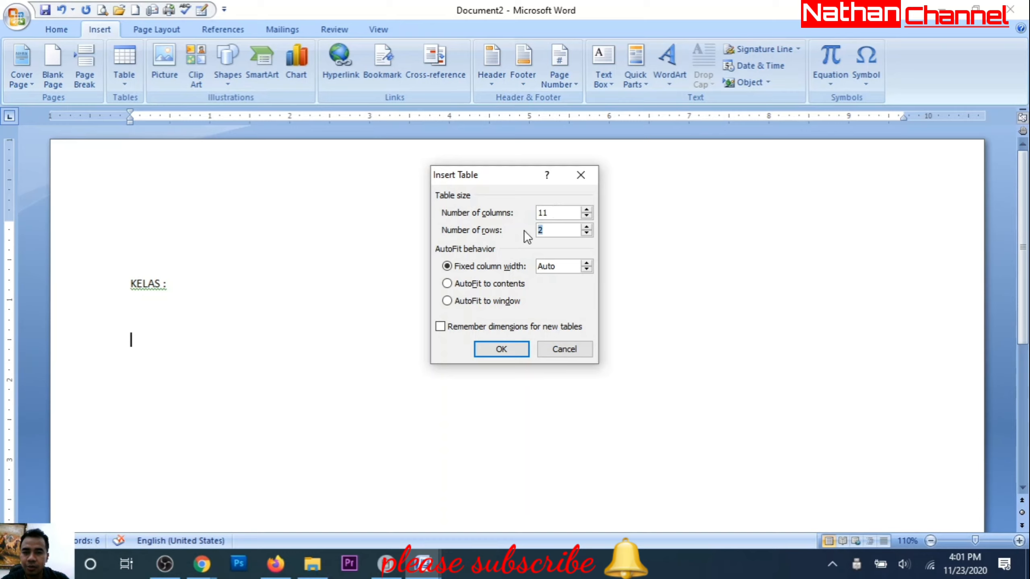
{"action": "type", "text": "17"}
{"action": "left_click", "coordinate": [511, 348]}
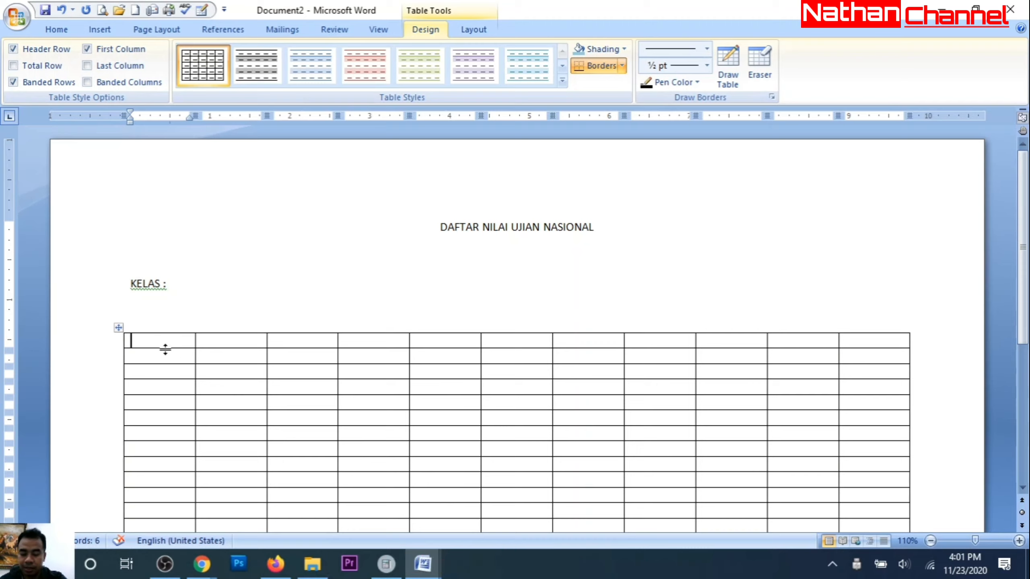
Enter the headings NO, NIS, NAMA and L/P in the first four cells of the table's top row.
{"action": "type", "text": "NO"}
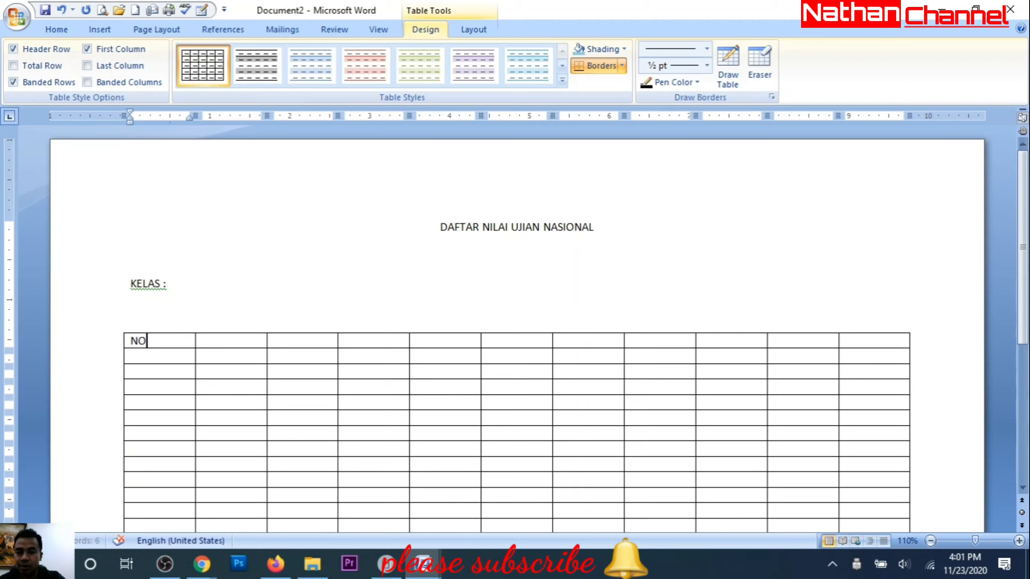
{"action": "key", "text": "Tab"}
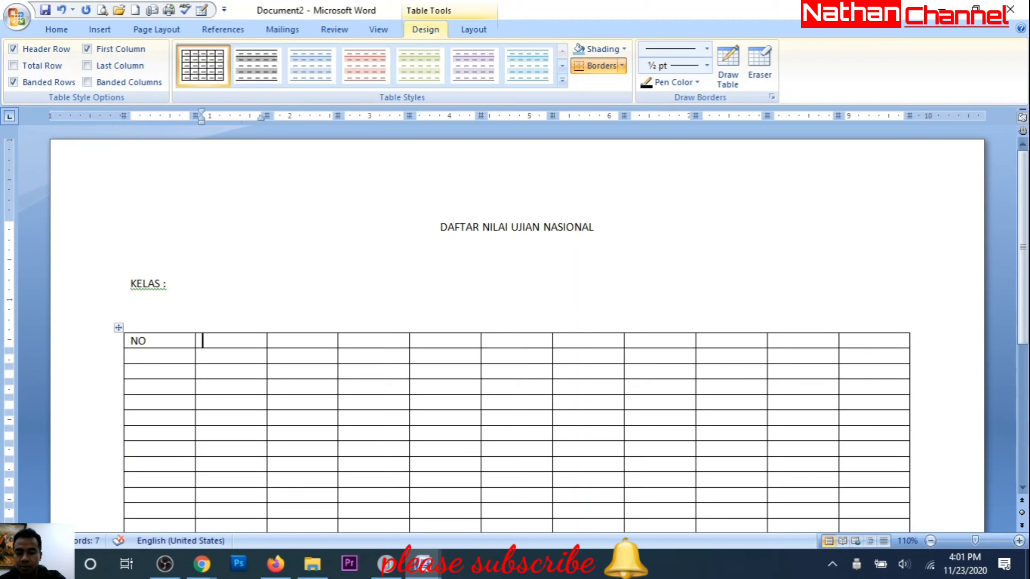
{"action": "type", "text": "NIS"}
{"action": "key", "text": "Tab"}
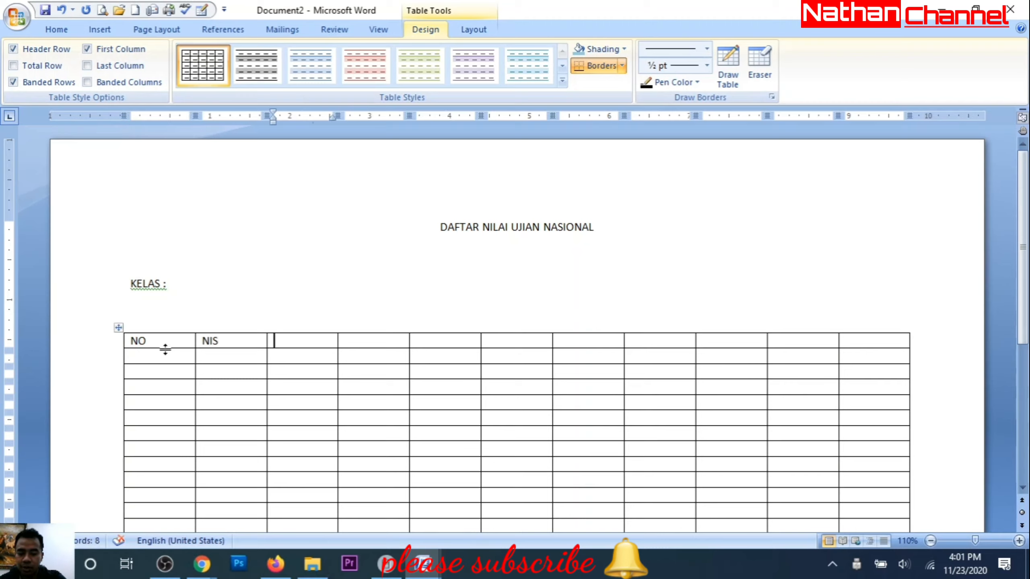
{"action": "type", "text": "NAMA"}
{"action": "key", "text": "Tab"}
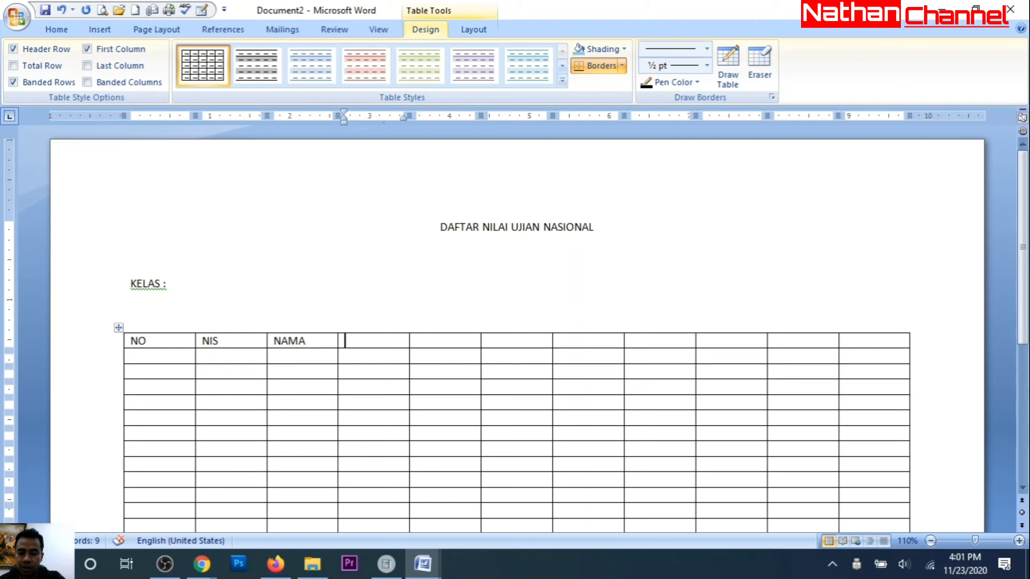
{"action": "type", "text": "L/P"}
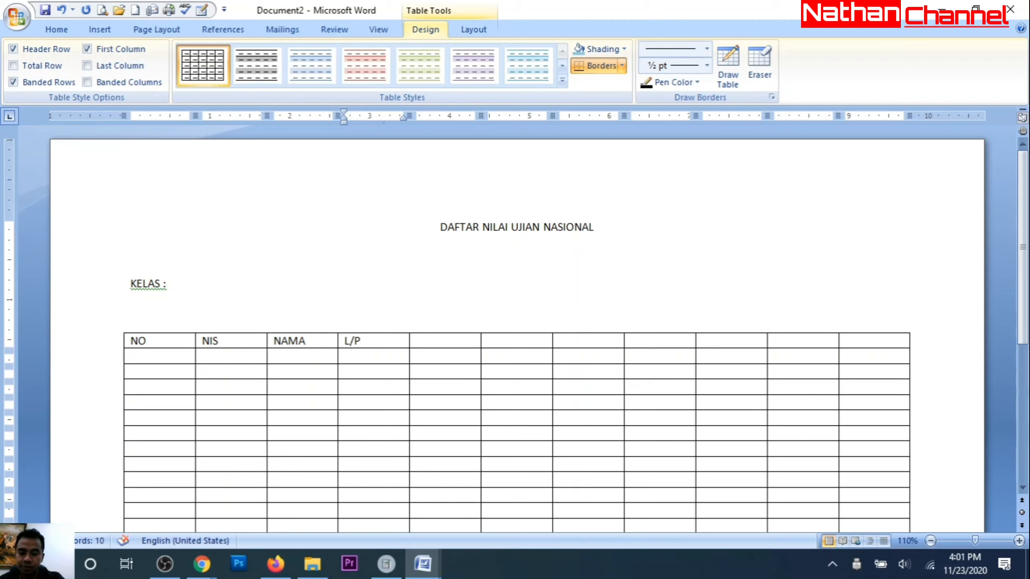
Enter the heading NILAI UJIAN NASIONAL (UN) in the fifth cell of the table's top row.
{"action": "key", "text": "Tab"}
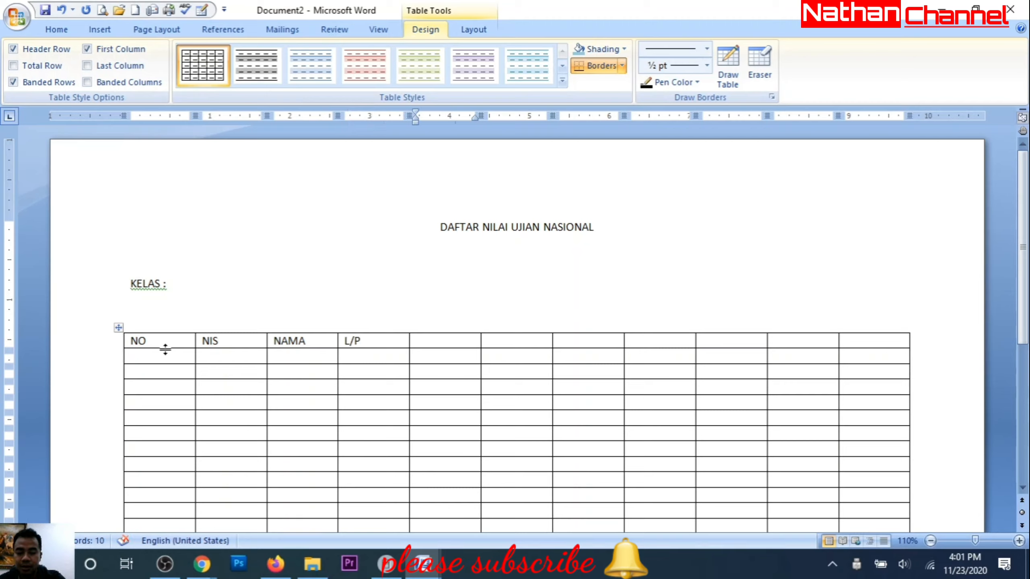
{"action": "type", "text": "NIL"}
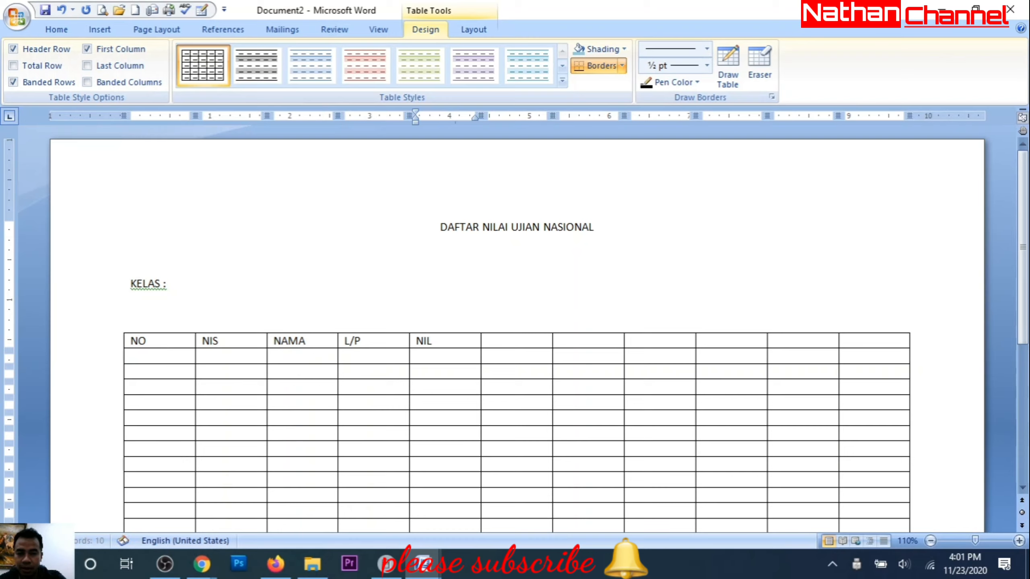
{"action": "type", "text": "AI U"}
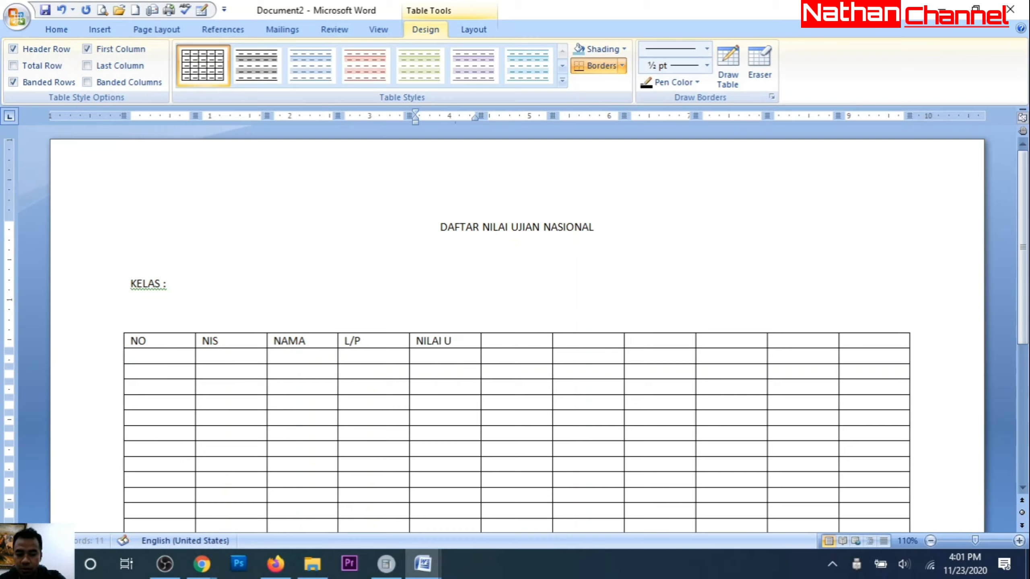
{"action": "type", "text": "JIAN NASIONA"}
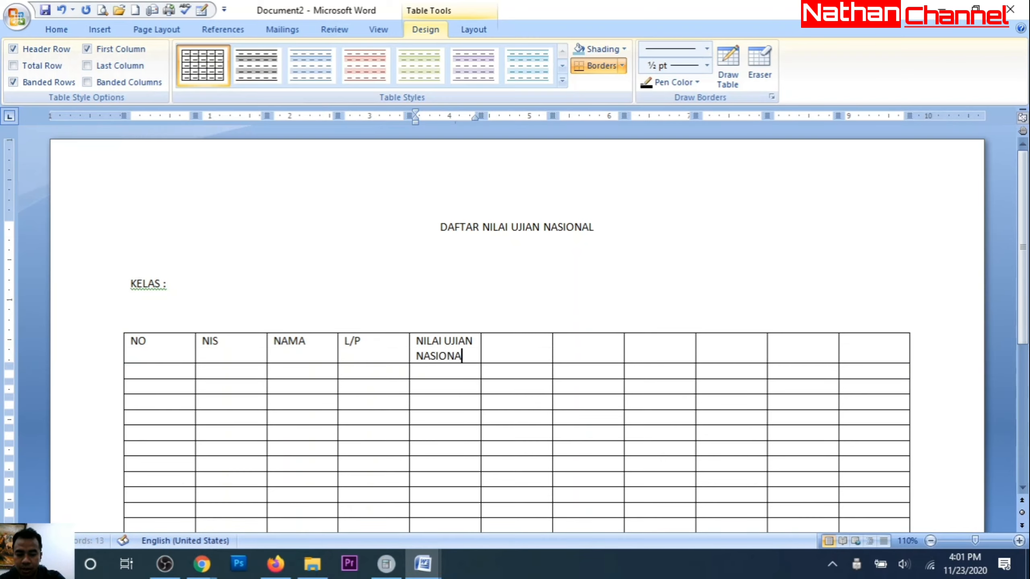
{"action": "type", "text": "L (UN)"}
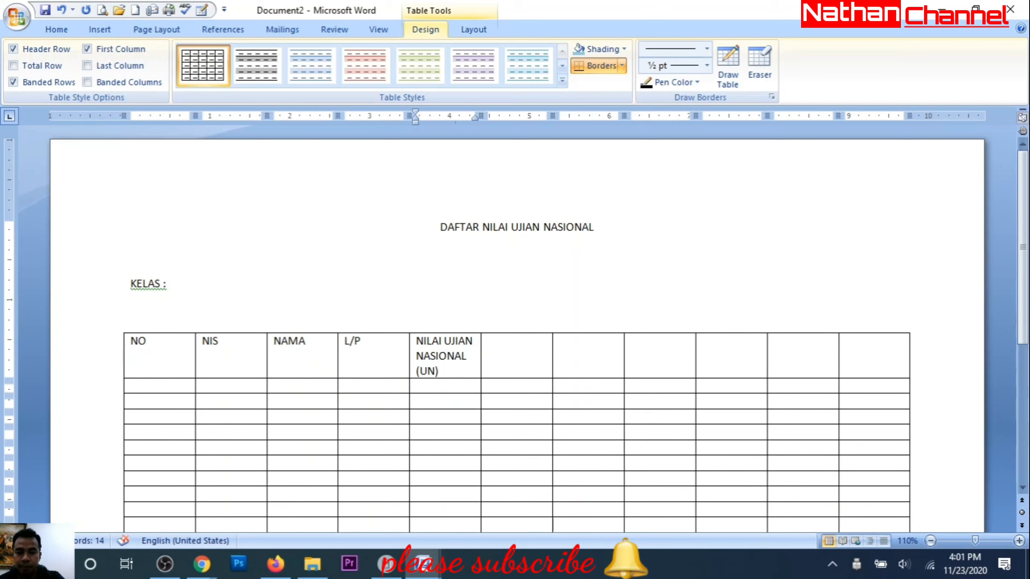
{"action": "key", "text": "Return"}
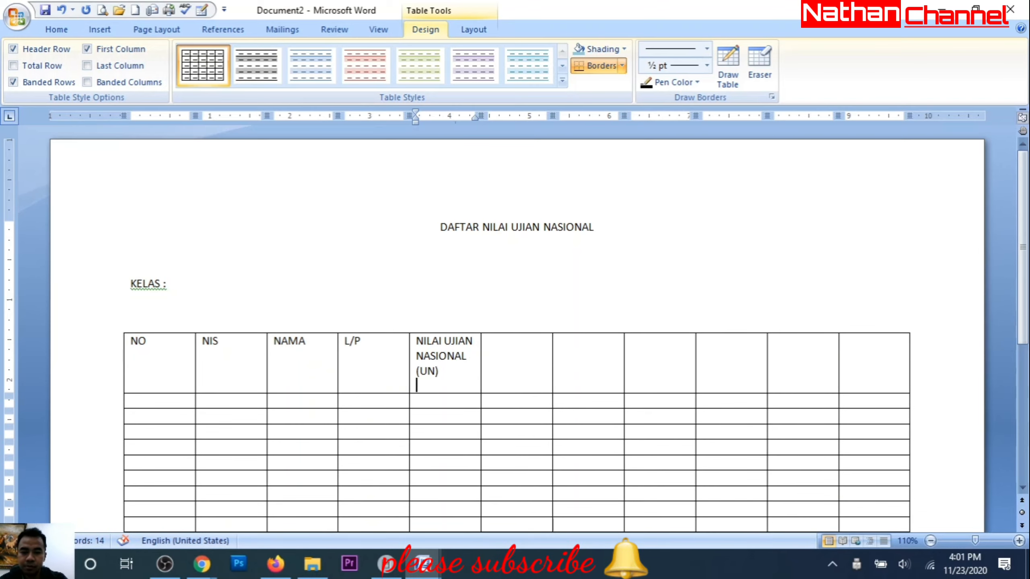
{"action": "key", "text": "BackSpace"}
Enter the subject heading IPA in the second-row cell directly below NILAI UJIAN NASIONAL (UN).
{"action": "key", "text": "Down"}
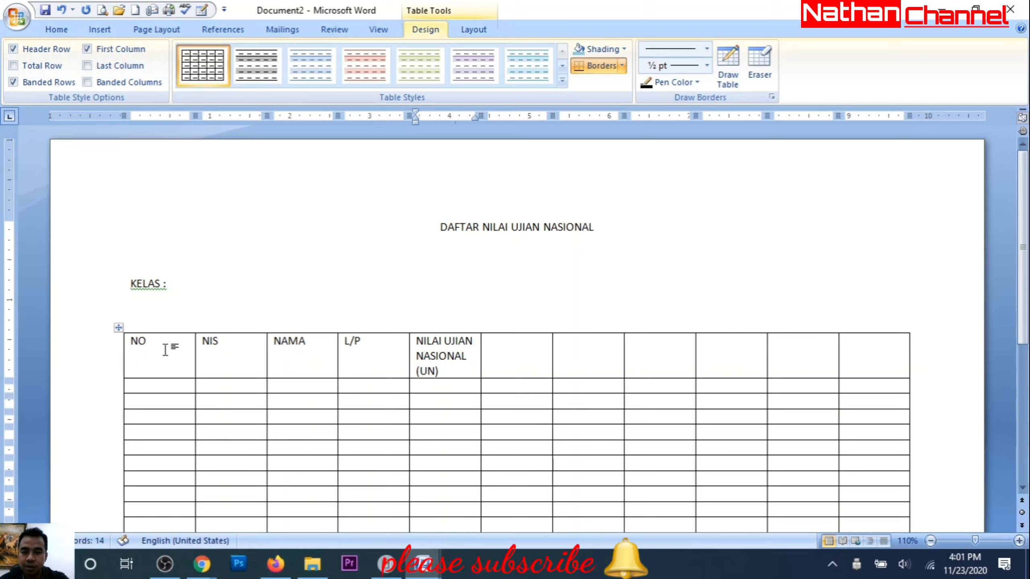
{"action": "key", "text": "Left"}
{"action": "key", "text": "Right"}
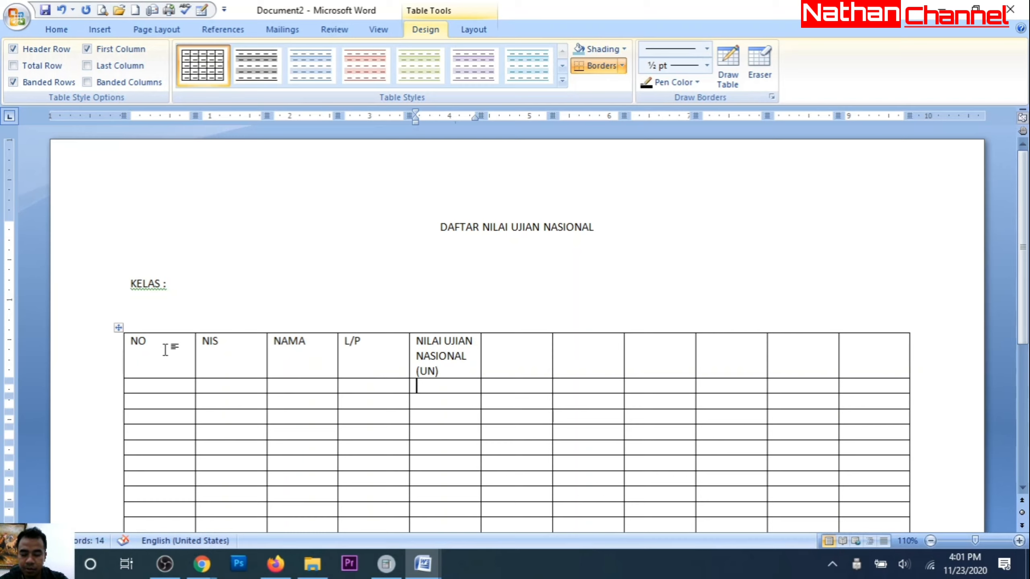
{"action": "key", "text": "Left"}
{"action": "key", "text": "Right"}
{"action": "type", "text": "IPA"}
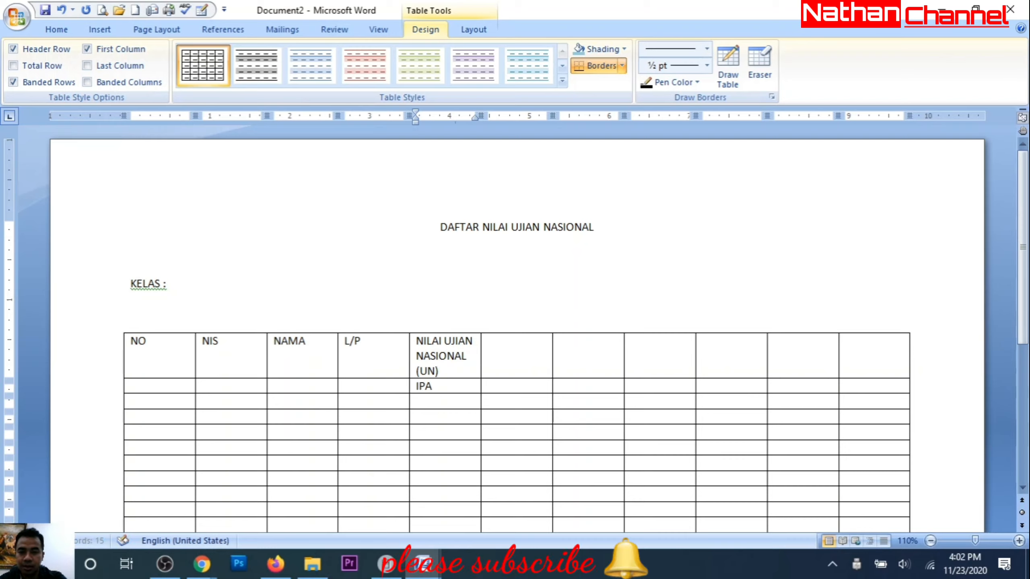
Enter the subject headings BHS. INDONESIA and BHS. INGGRIS in the two second-row cells following IPA.
{"action": "key", "text": "Right"}
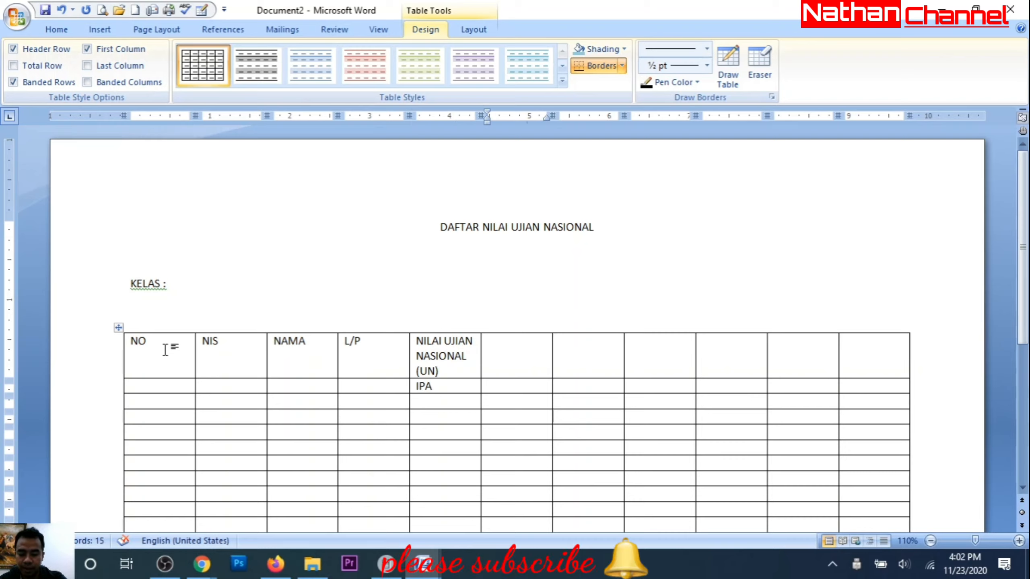
{"action": "type", "text": "BHS"}
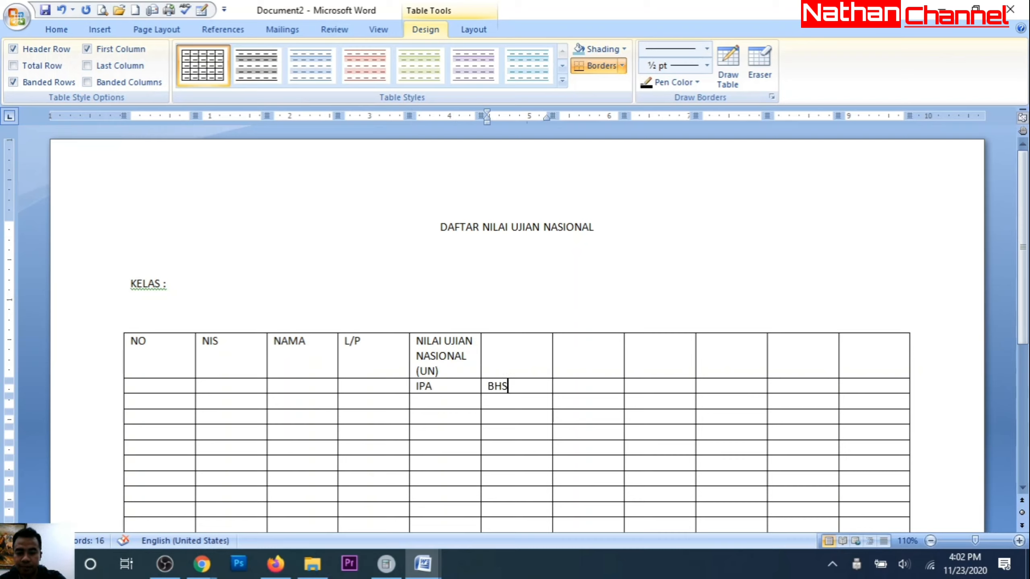
{"action": "type", "text": ". IND"}
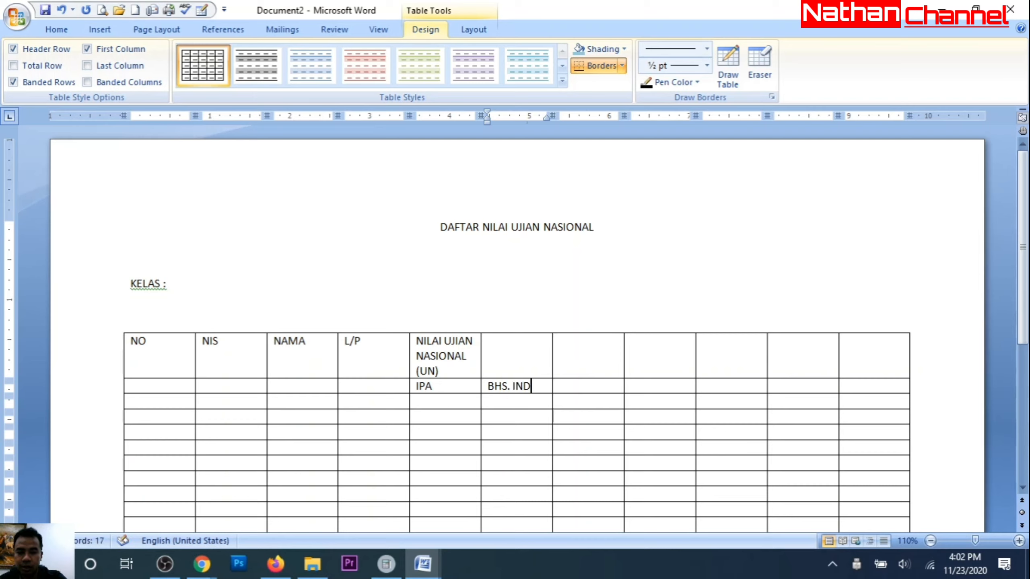
{"action": "type", "text": "ONESIA"}
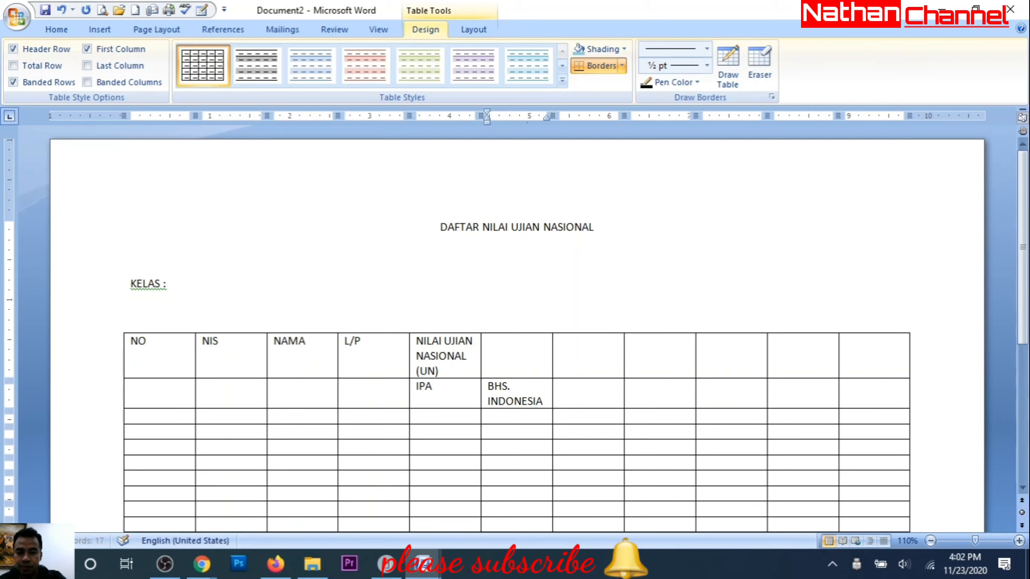
{"action": "key", "text": "Tab"}
{"action": "type", "text": "BHS."}
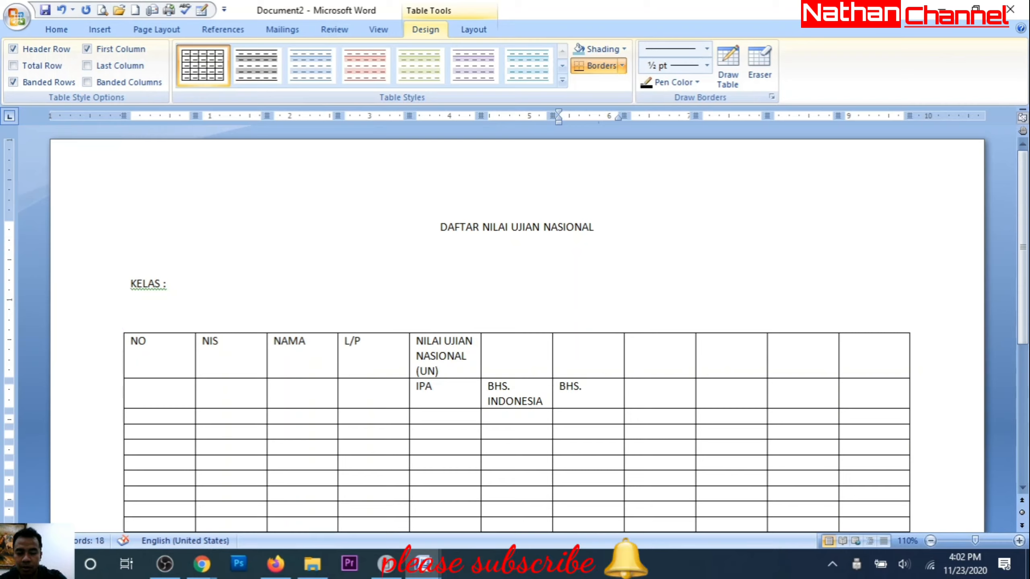
{"action": "type", "text": " INGGRIS"}
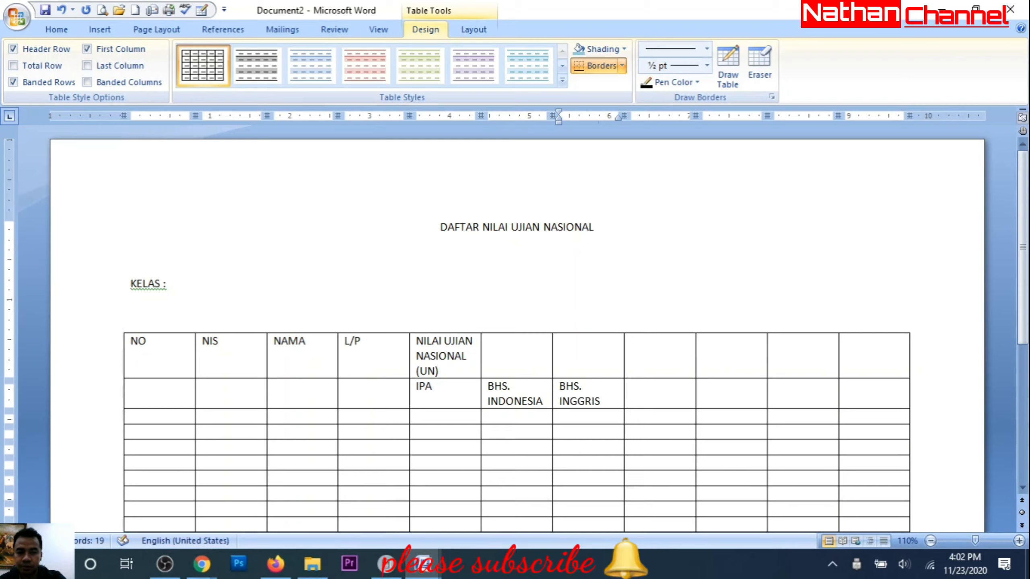
{"action": "key", "text": "Tab"}
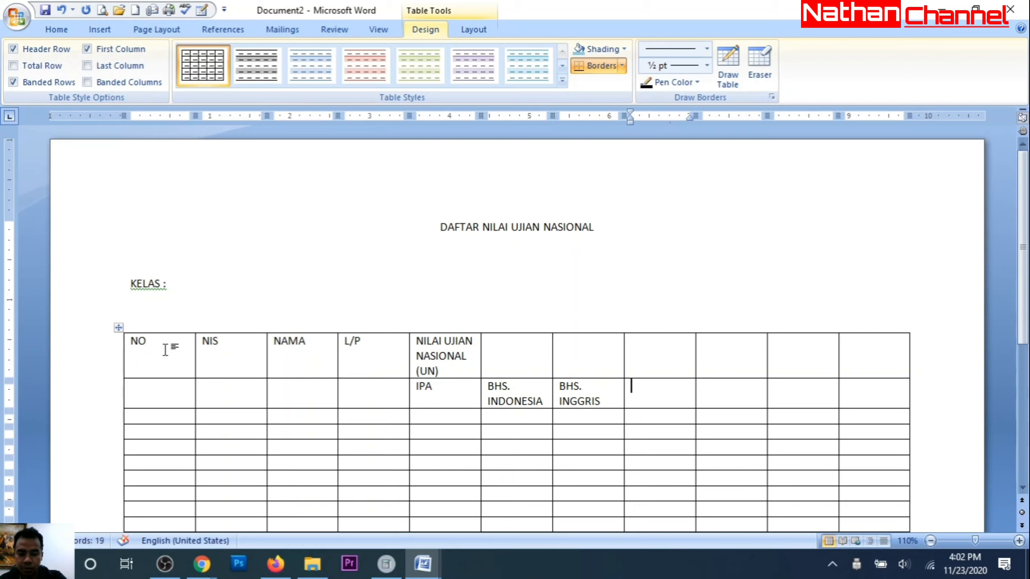
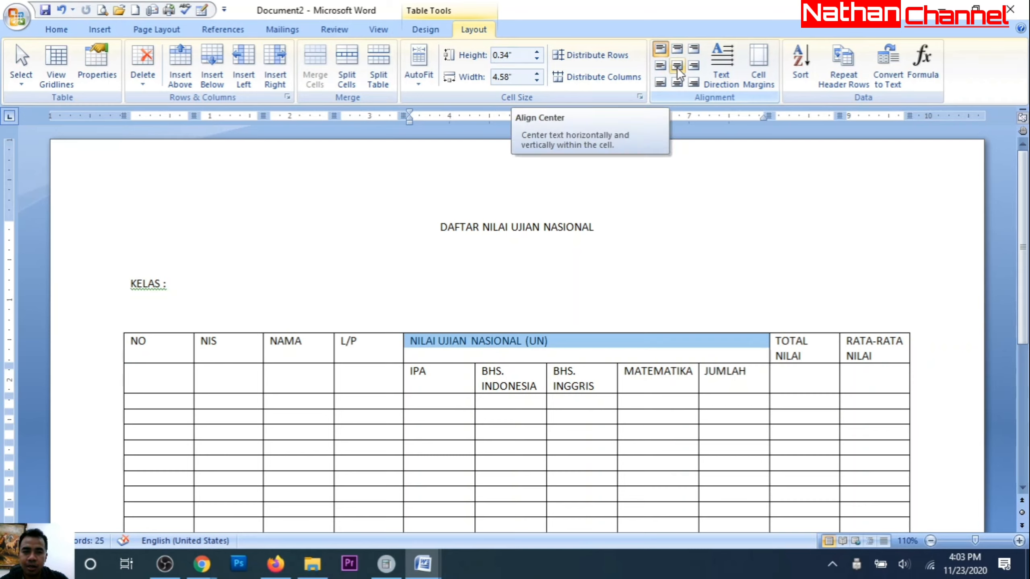
Center the NILAI UJIAN NASIONAL (UN) heading horizontally and vertically within its cell.
{"action": "left_click", "coordinate": [676, 66]}
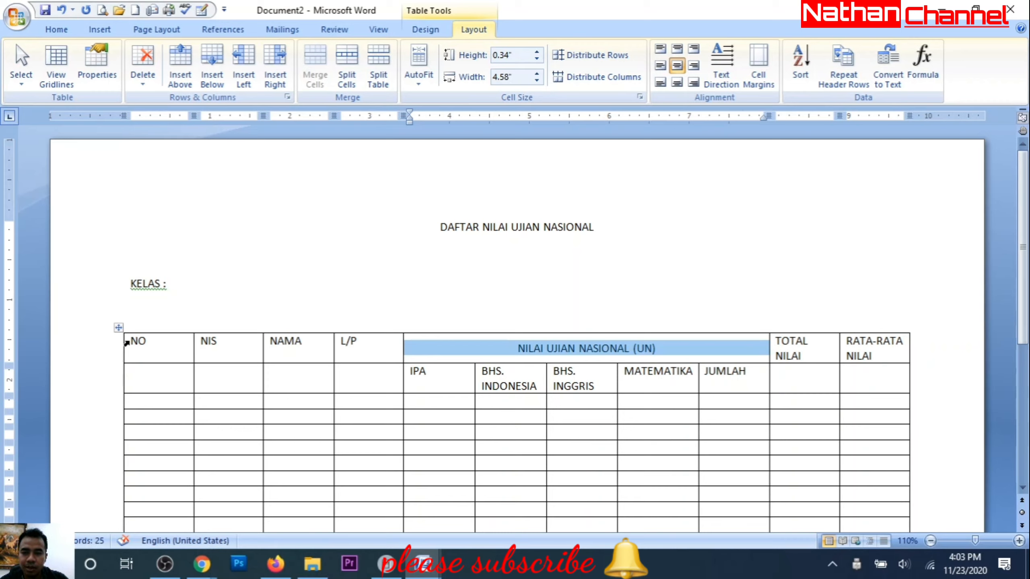
Merge each of the NO, NIS, NAMA and L/P header cells with the empty cell below it.
{"action": "left_click_drag", "start_coordinate": [133, 342], "coordinate": [166, 370]}
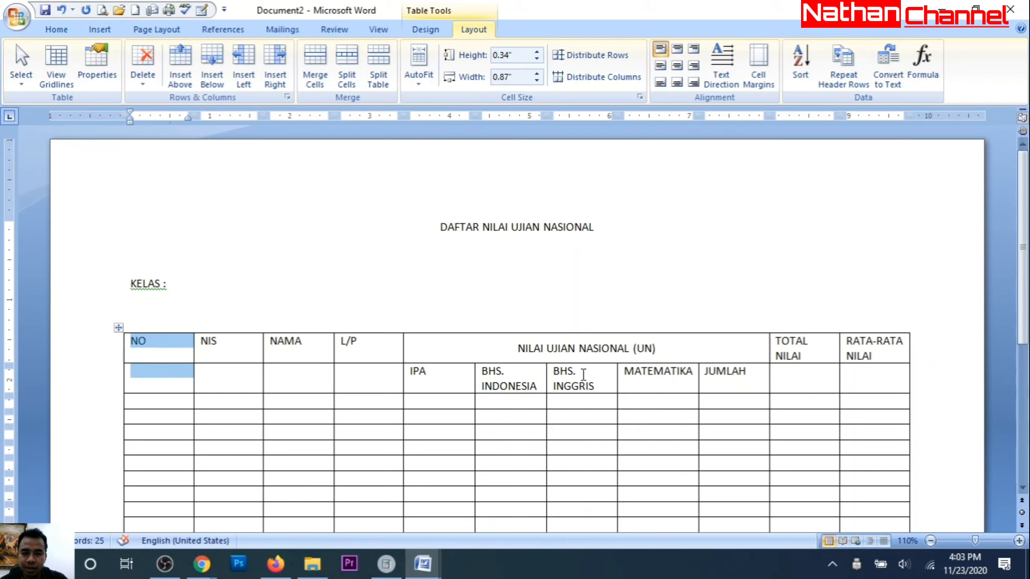
{"action": "left_click", "coordinate": [315, 69]}
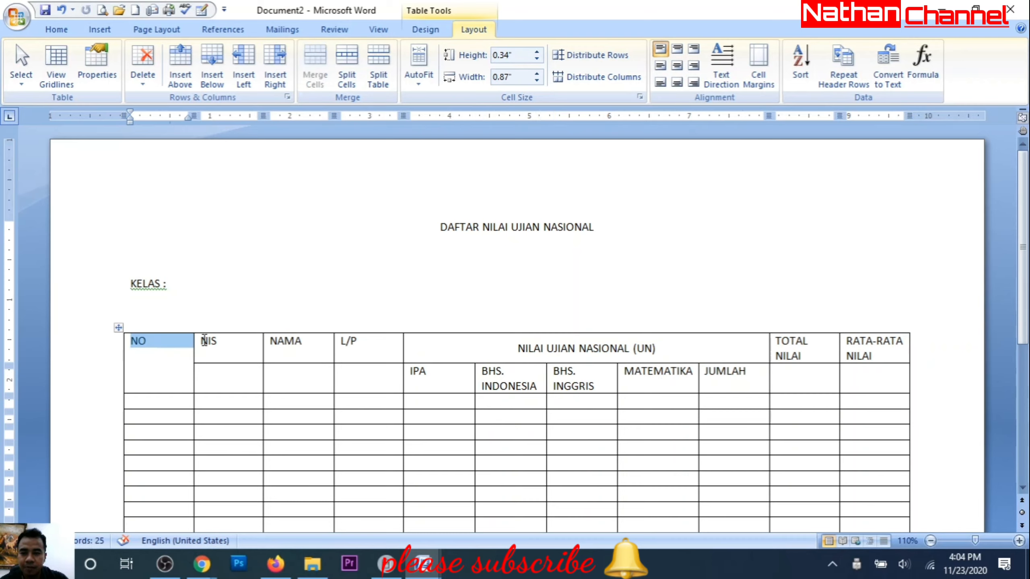
{"action": "left_click_drag", "start_coordinate": [205, 340], "coordinate": [239, 375]}
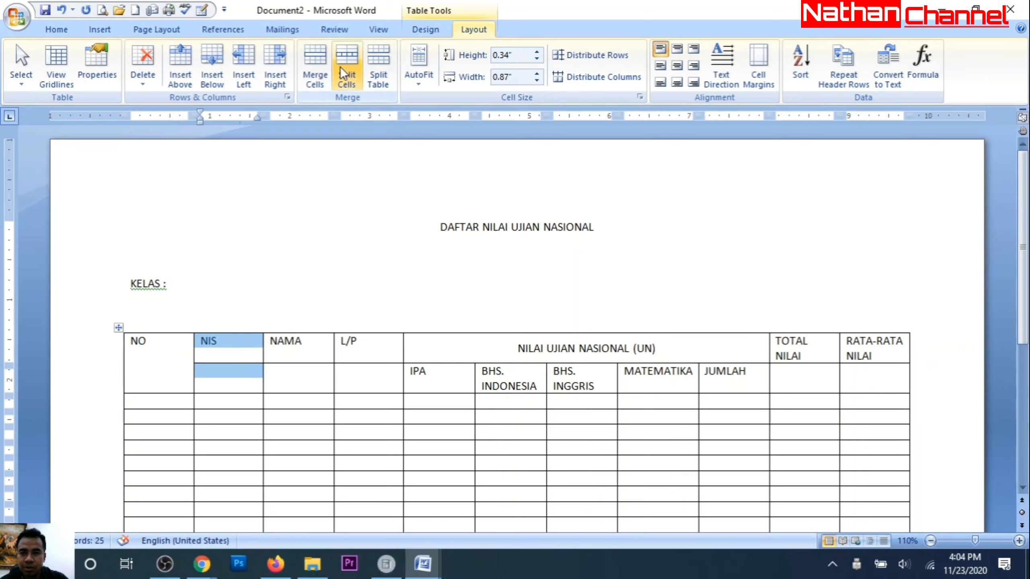
{"action": "left_click", "coordinate": [315, 68]}
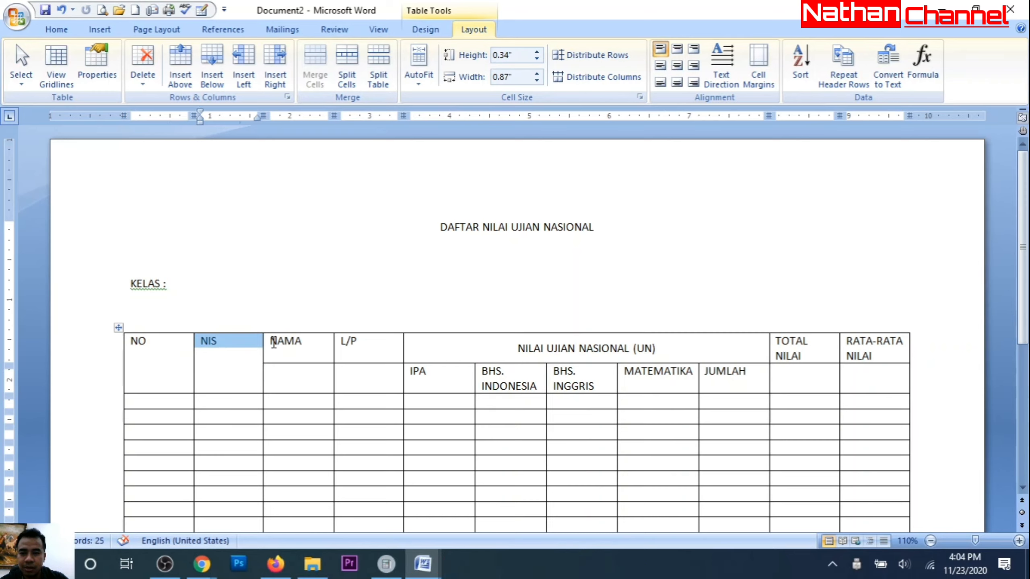
{"action": "left_click_drag", "start_coordinate": [273, 342], "coordinate": [306, 379]}
{"action": "left_click", "coordinate": [318, 68]}
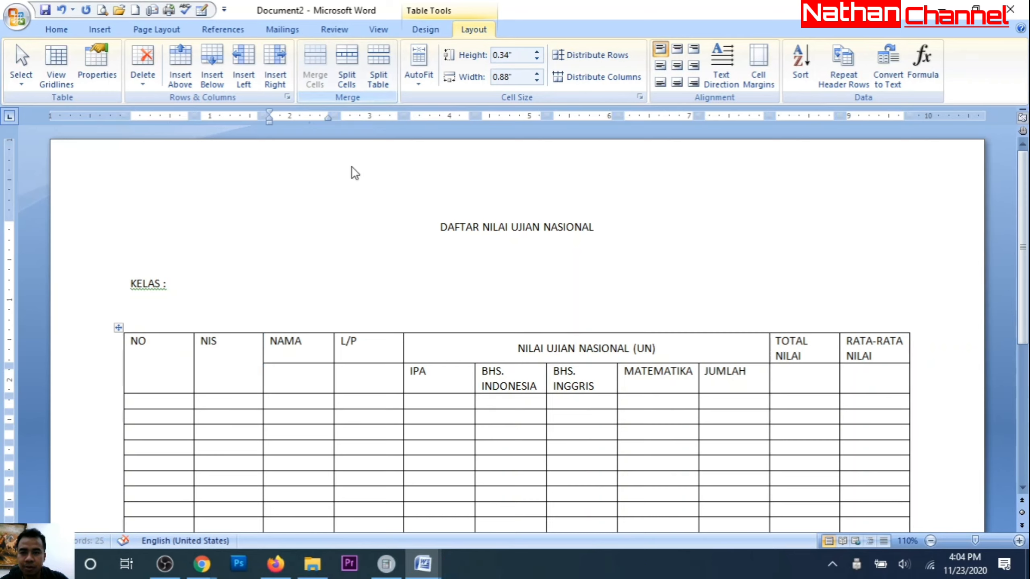
{"action": "left_click_drag", "start_coordinate": [347, 344], "coordinate": [379, 391]}
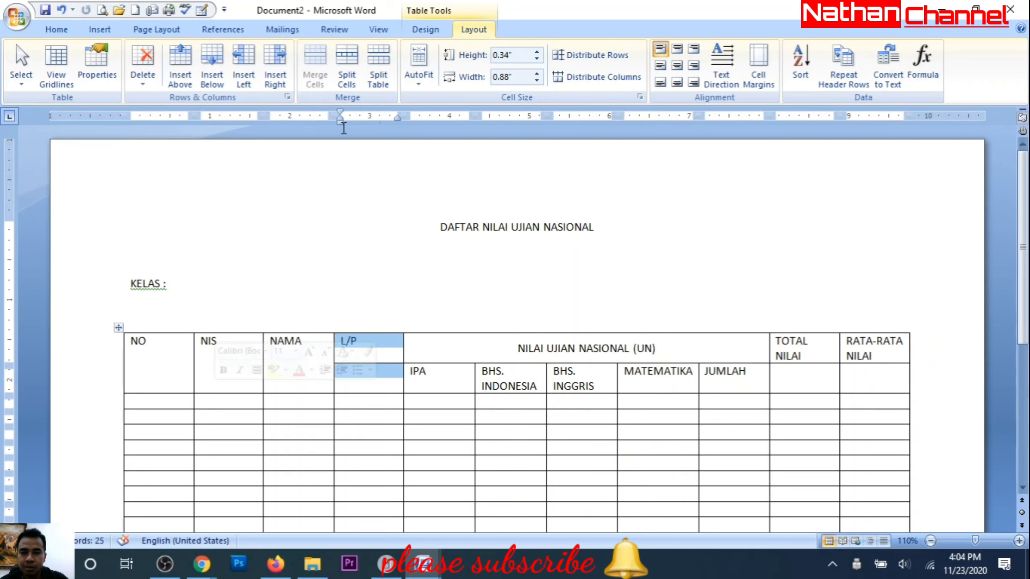
{"action": "left_click", "coordinate": [315, 68]}
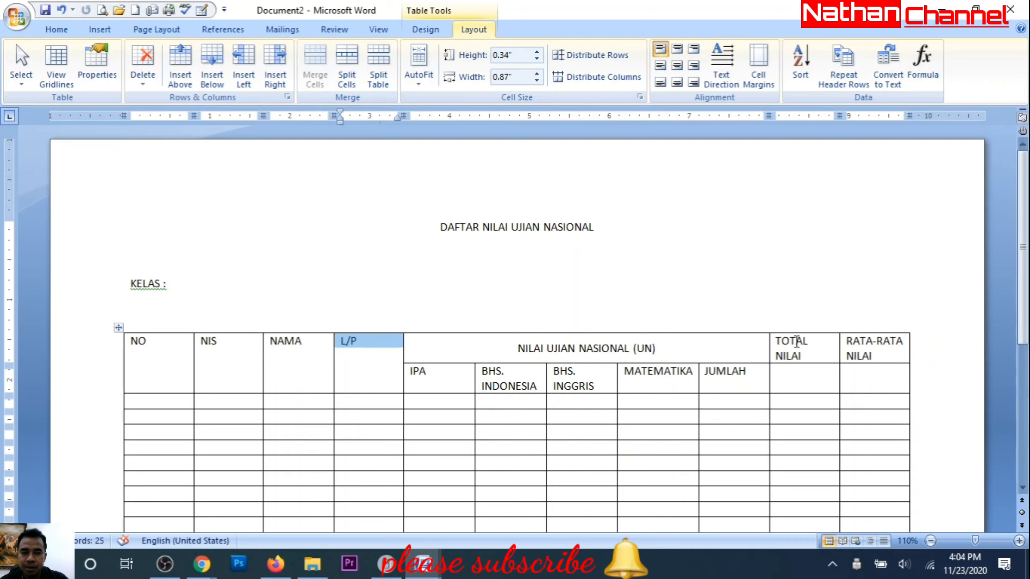
Merge the TOTAL NILAI and RATA-RATA NILAI header cells each with the empty cell below.
{"action": "left_click_drag", "start_coordinate": [778, 344], "coordinate": [809, 375]}
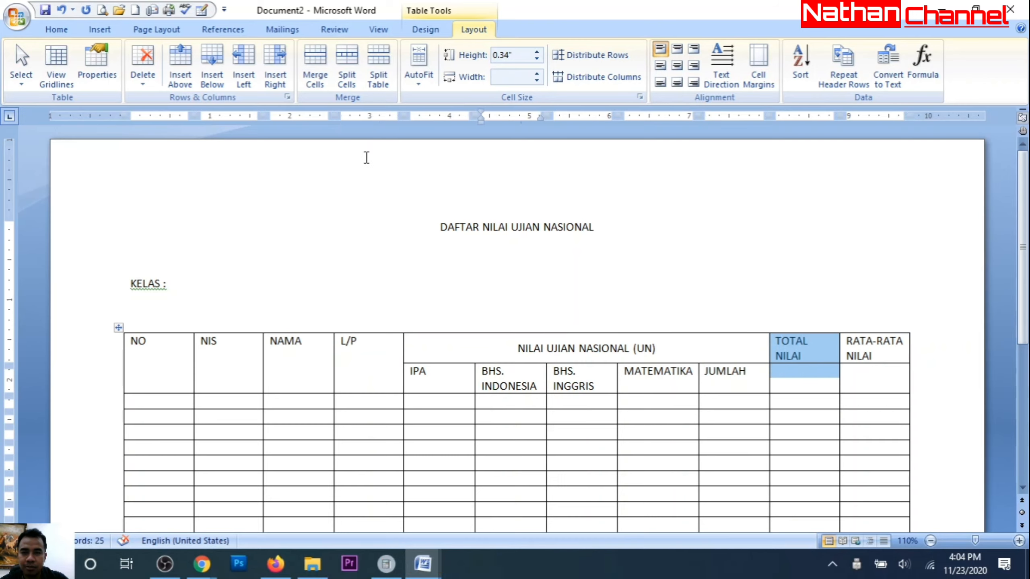
{"action": "left_click", "coordinate": [315, 73]}
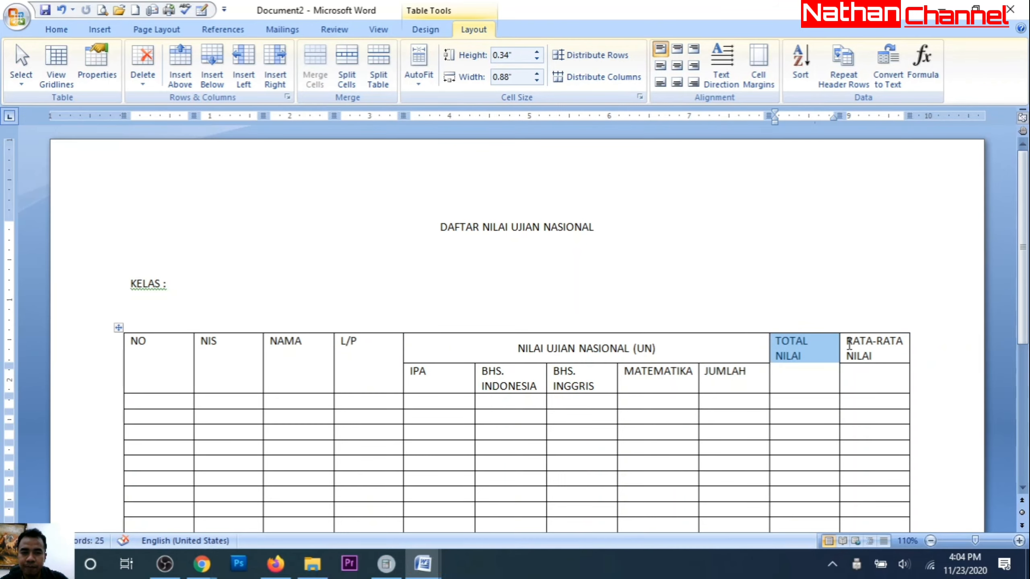
{"action": "left_click_drag", "start_coordinate": [847, 344], "coordinate": [887, 386]}
{"action": "left_click", "coordinate": [315, 70]}
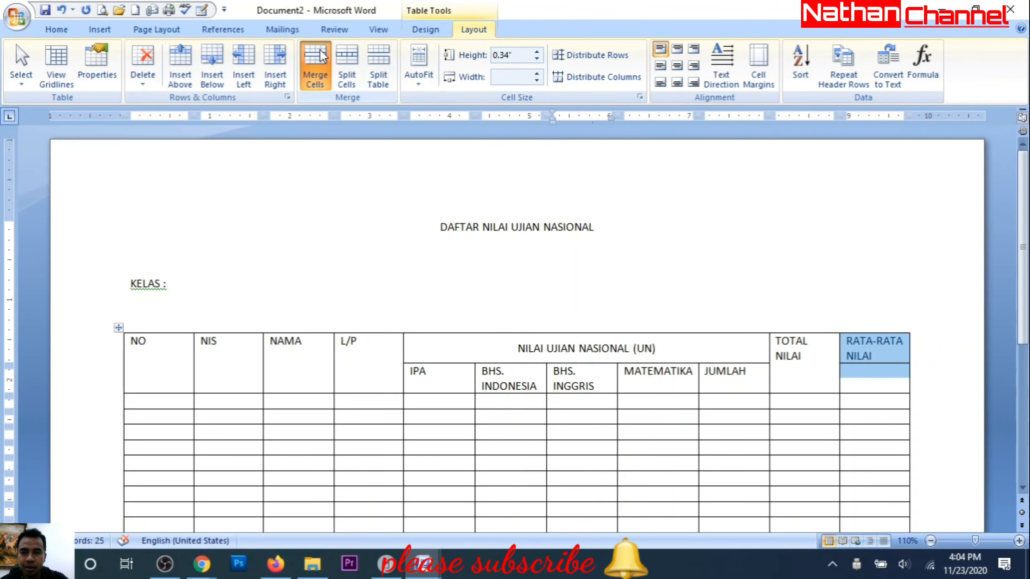
Center all heading texts in both header rows of the table horizontally and vertically within their cells.
{"action": "left_click", "coordinate": [178, 374]}
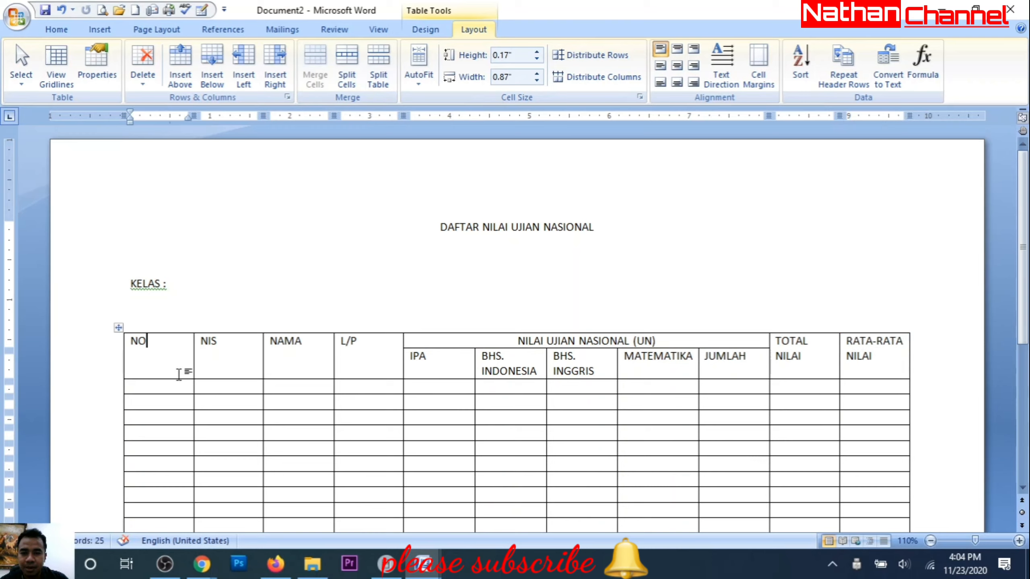
{"action": "left_click_drag", "start_coordinate": [138, 343], "coordinate": [848, 360]}
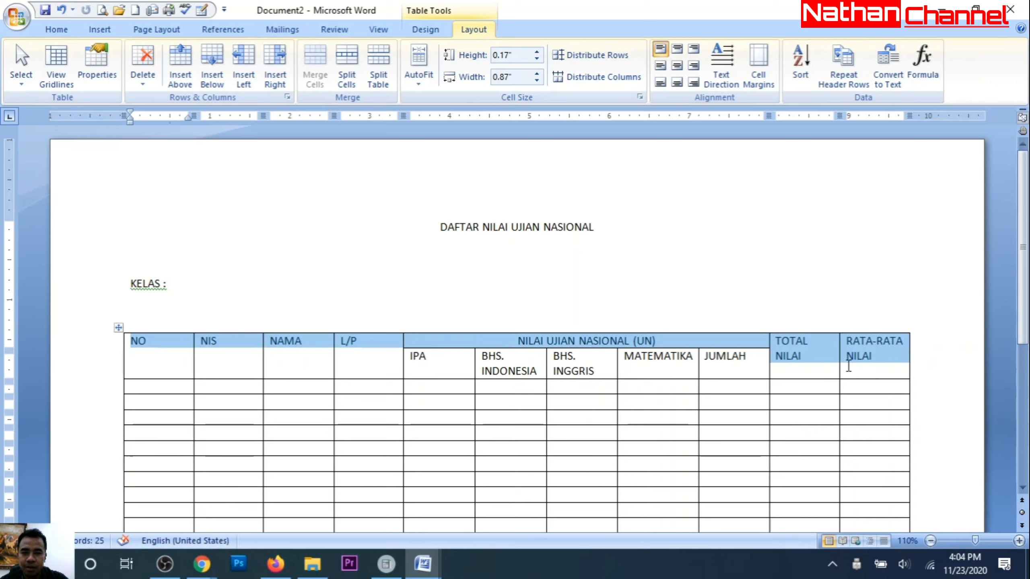
{"action": "left_click", "coordinate": [676, 67]}
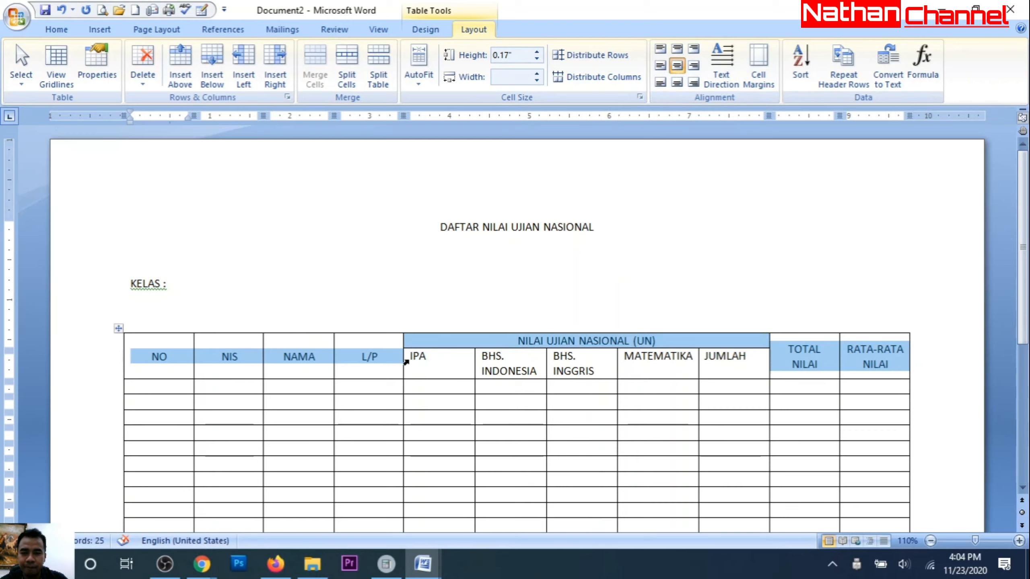
{"action": "left_click_drag", "start_coordinate": [412, 359], "coordinate": [719, 373]}
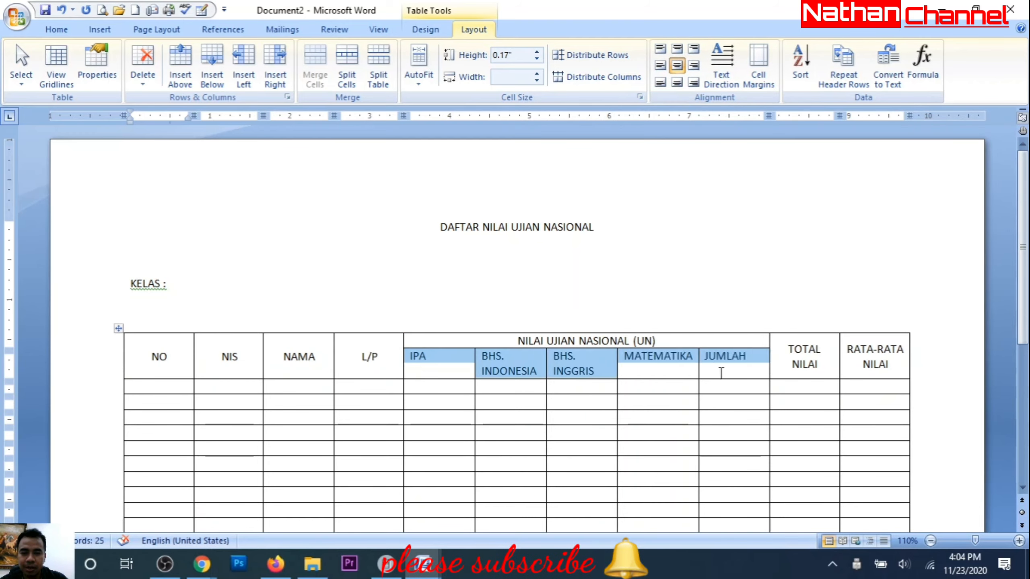
{"action": "left_click", "coordinate": [681, 66]}
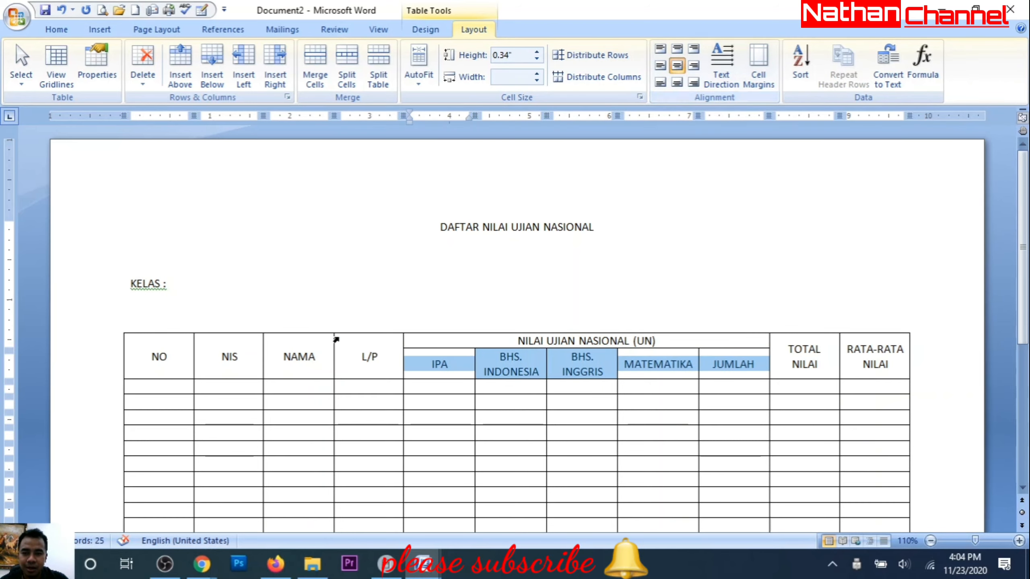
Make all headings in both header rows of the table bold, including the subject headings from IPA to JUMLAH.
{"action": "left_click_drag", "start_coordinate": [154, 351], "coordinate": [879, 370]}
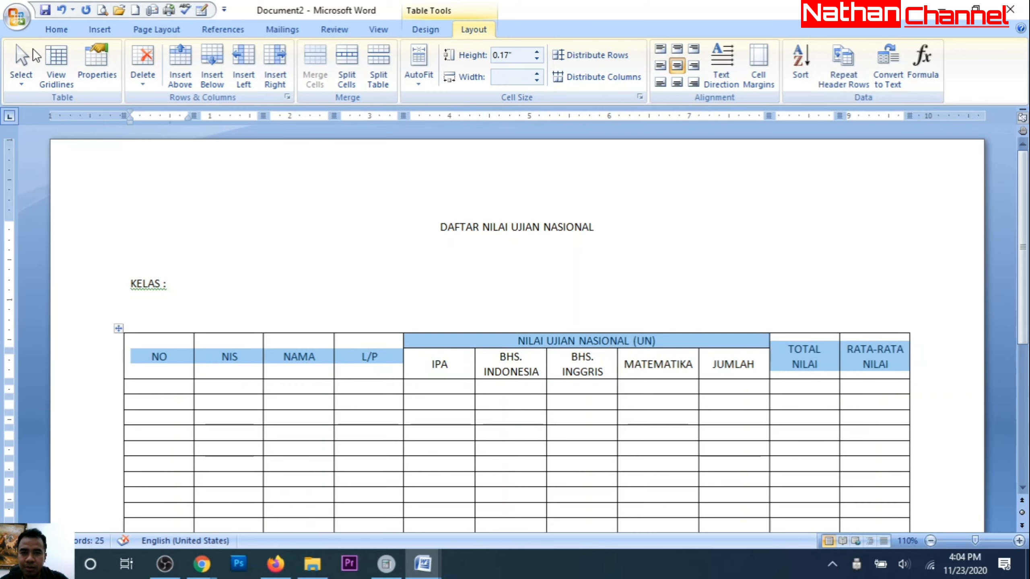
{"action": "left_click", "coordinate": [56, 28]}
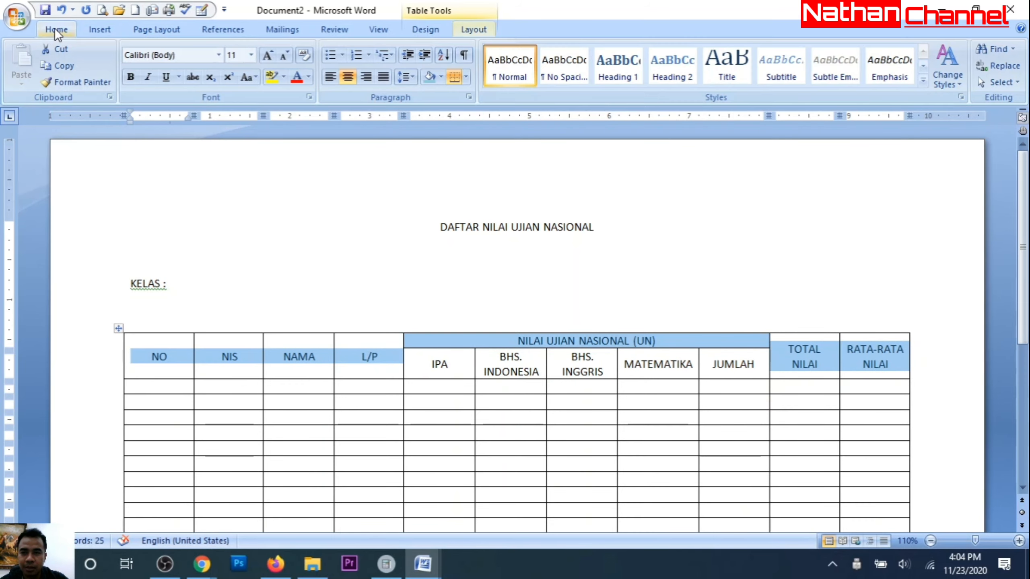
{"action": "left_click", "coordinate": [127, 79]}
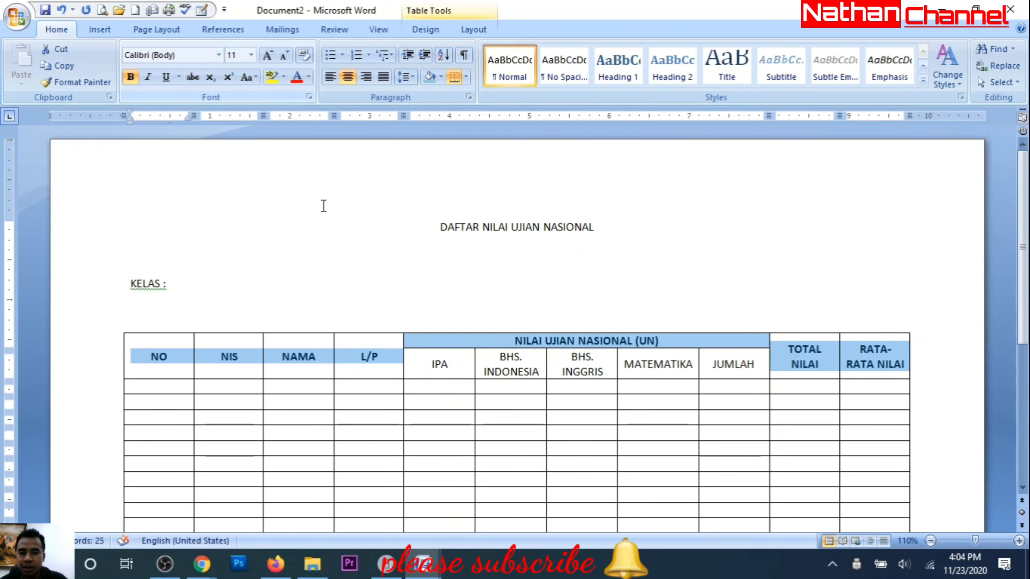
{"action": "left_click_drag", "start_coordinate": [433, 365], "coordinate": [726, 379]}
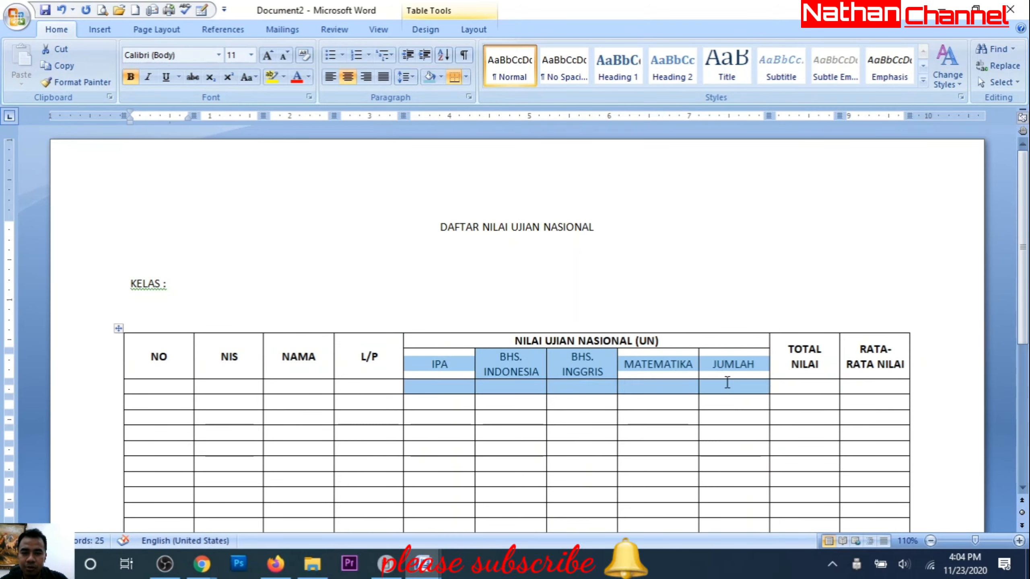
{"action": "left_click", "coordinate": [130, 77]}
{"action": "left_click", "coordinate": [464, 403]}
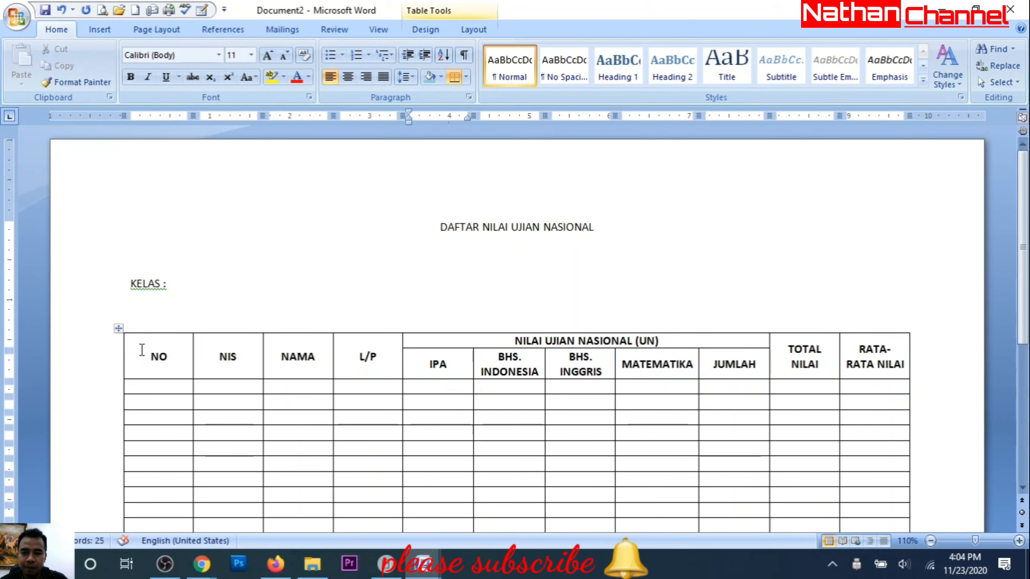
Shade all header cells from NO to RATA-RATA NILAI, including the subject headings, with the light aqua theme color.
{"action": "left_click_drag", "start_coordinate": [147, 356], "coordinate": [740, 370]}
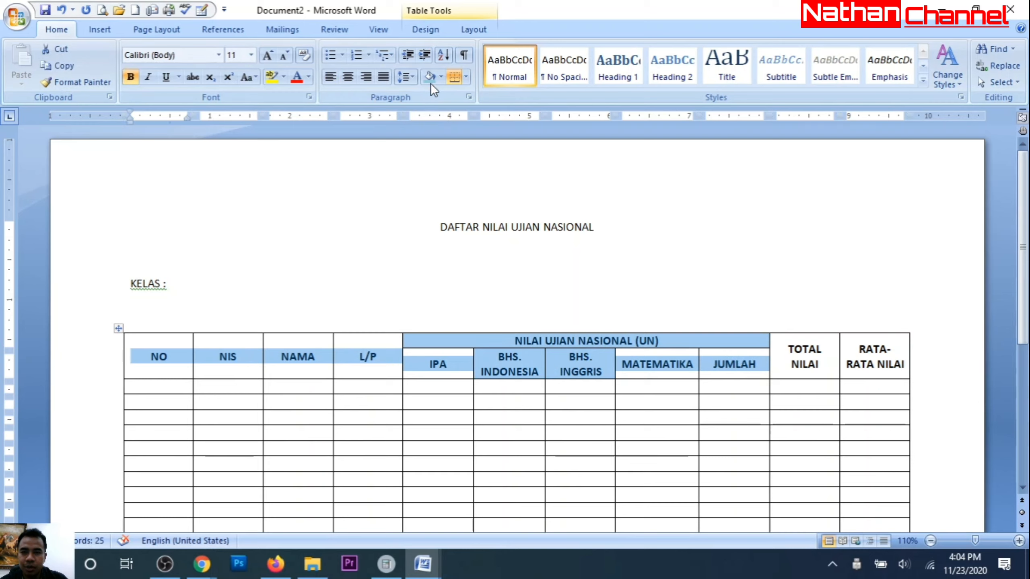
{"action": "left_click", "coordinate": [439, 77]}
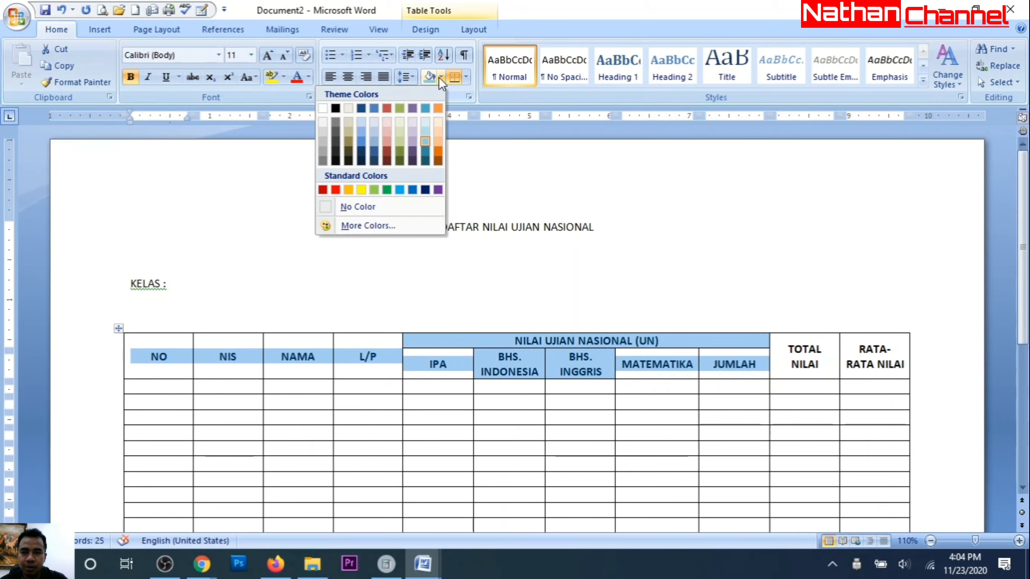
{"action": "left_click", "coordinate": [425, 142]}
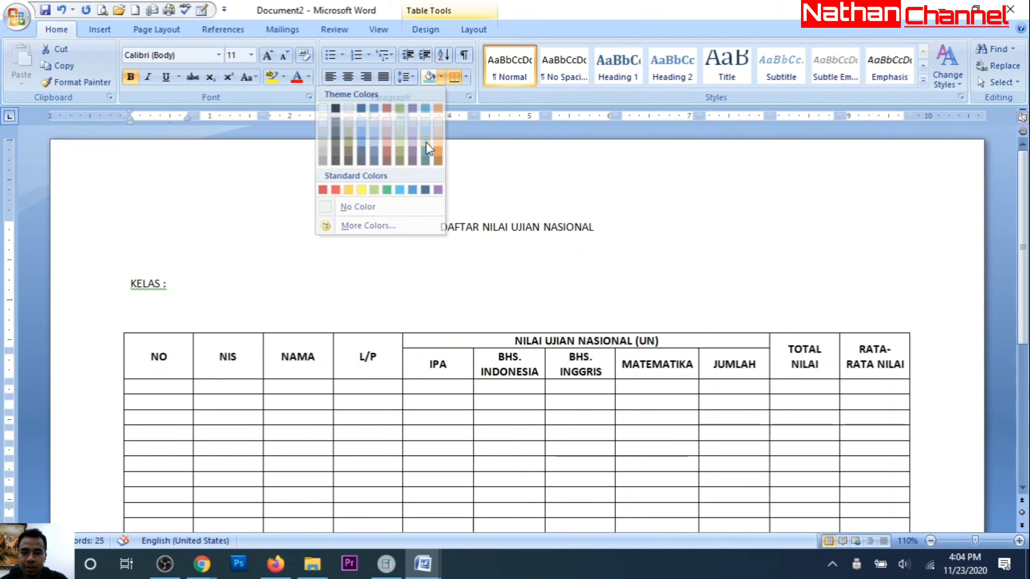
{"action": "left_click", "coordinate": [819, 371]}
{"action": "left_click_drag", "start_coordinate": [786, 348], "coordinate": [892, 365]}
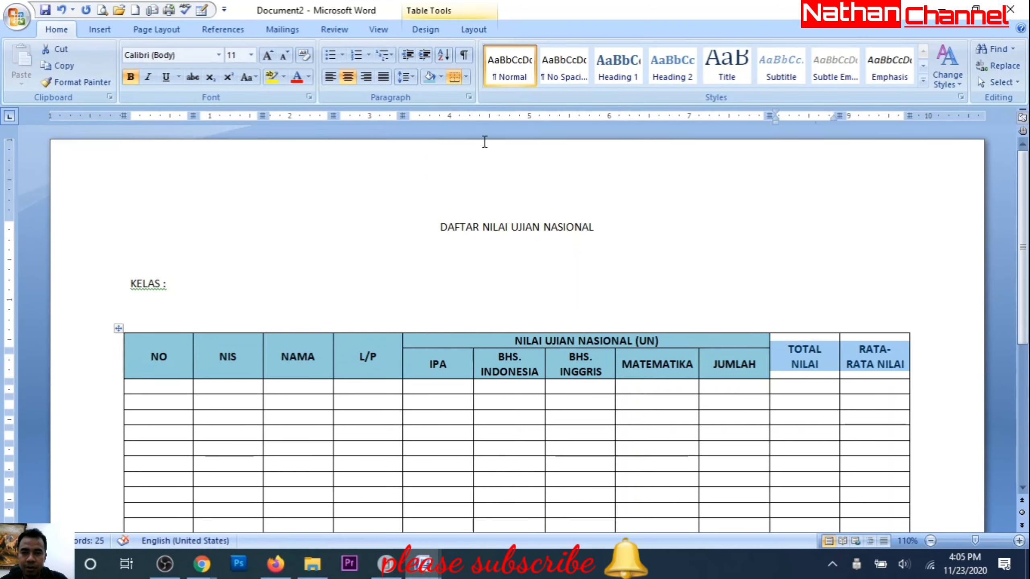
{"action": "left_click", "coordinate": [429, 76]}
{"action": "left_click", "coordinate": [489, 260]}
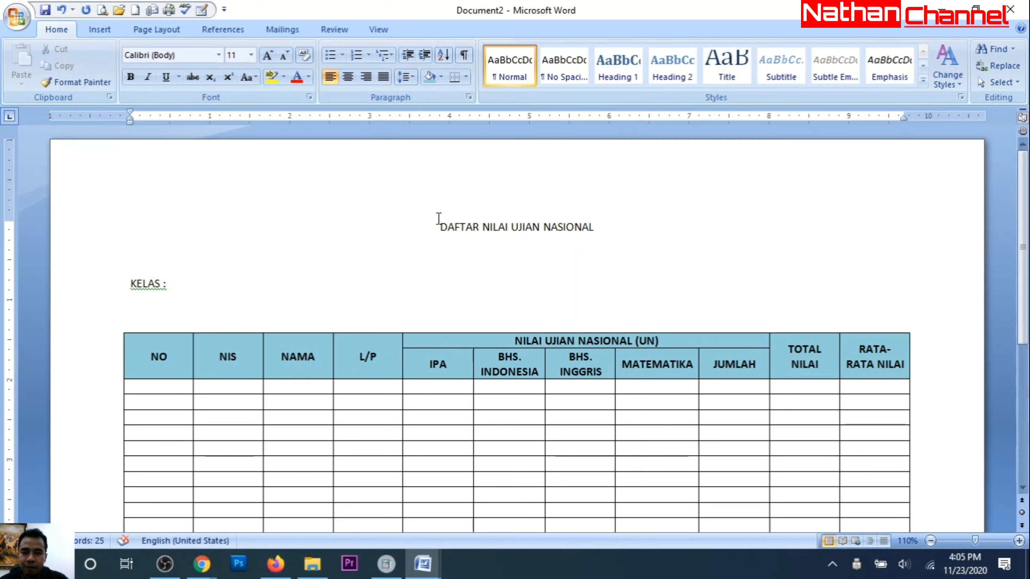
Format the title DAFTAR NILAI UJIAN NASIONAL as centered, bold text with font size 16.
{"action": "left_click_drag", "start_coordinate": [439, 224], "coordinate": [607, 213]}
{"action": "left_click", "coordinate": [348, 76]}
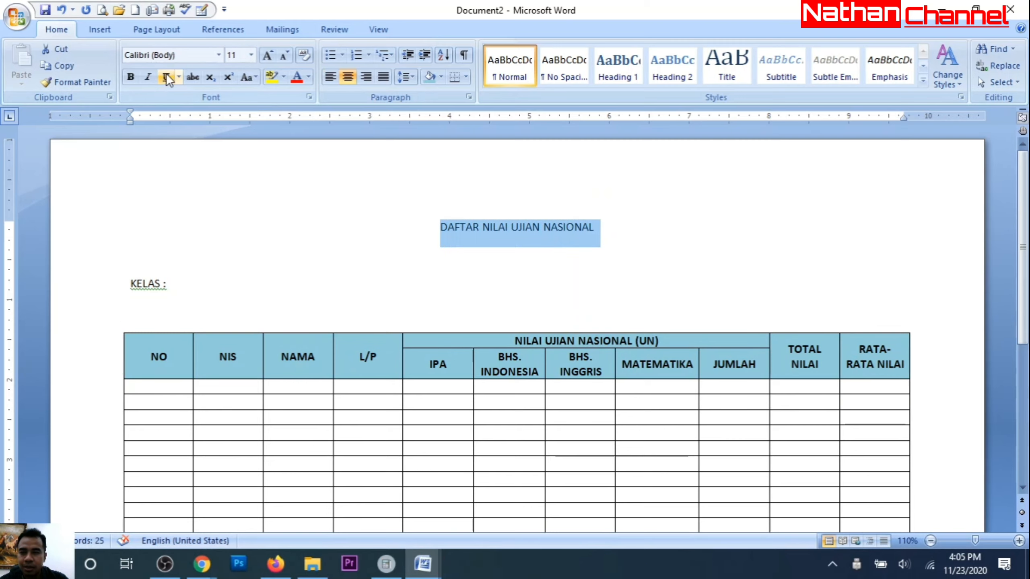
{"action": "left_click", "coordinate": [131, 77]}
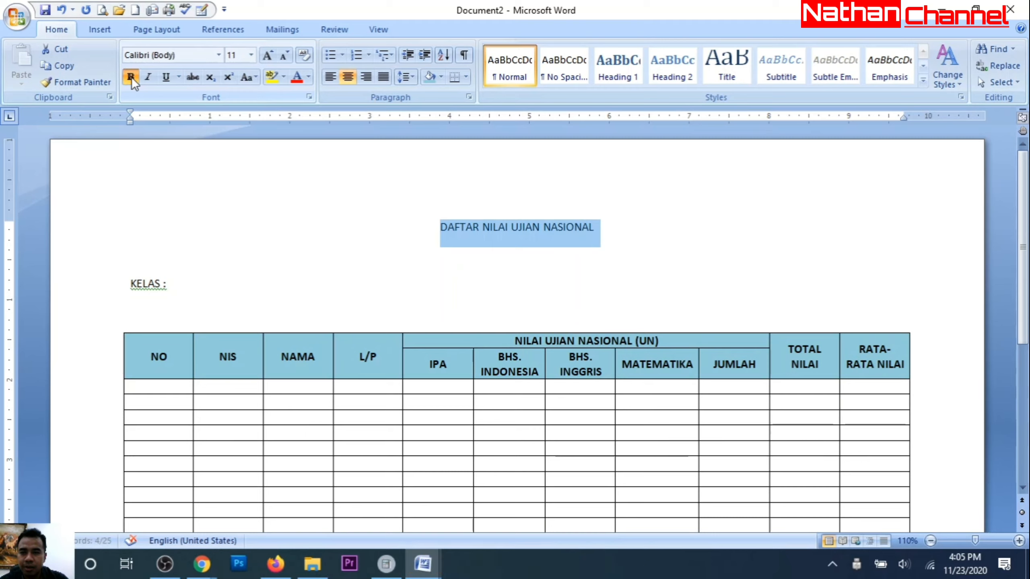
{"action": "left_click", "coordinate": [251, 55]}
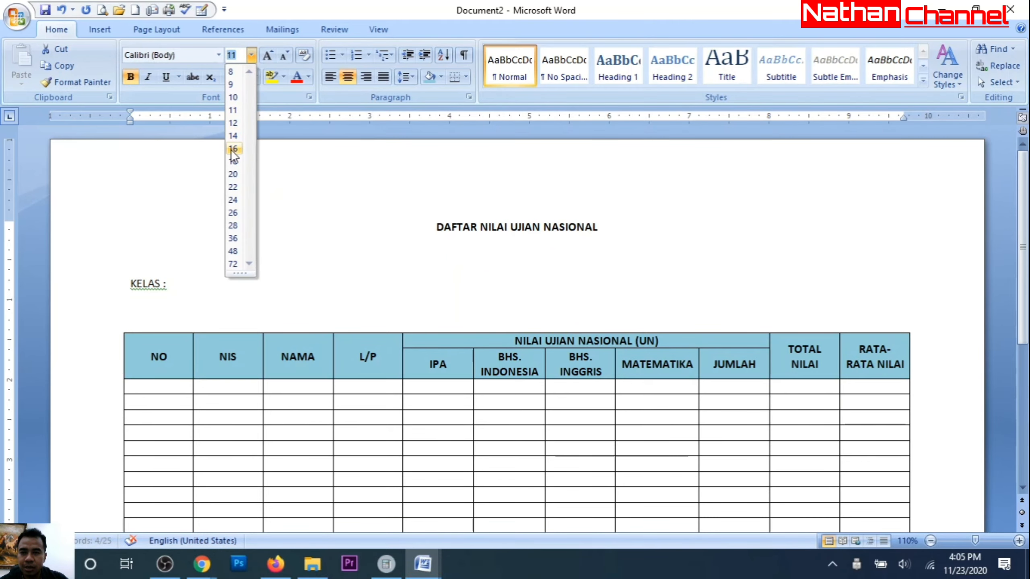
{"action": "left_click", "coordinate": [234, 149]}
Delete the empty lines directly above and below the KELAS : line.
{"action": "left_click", "coordinate": [212, 271]}
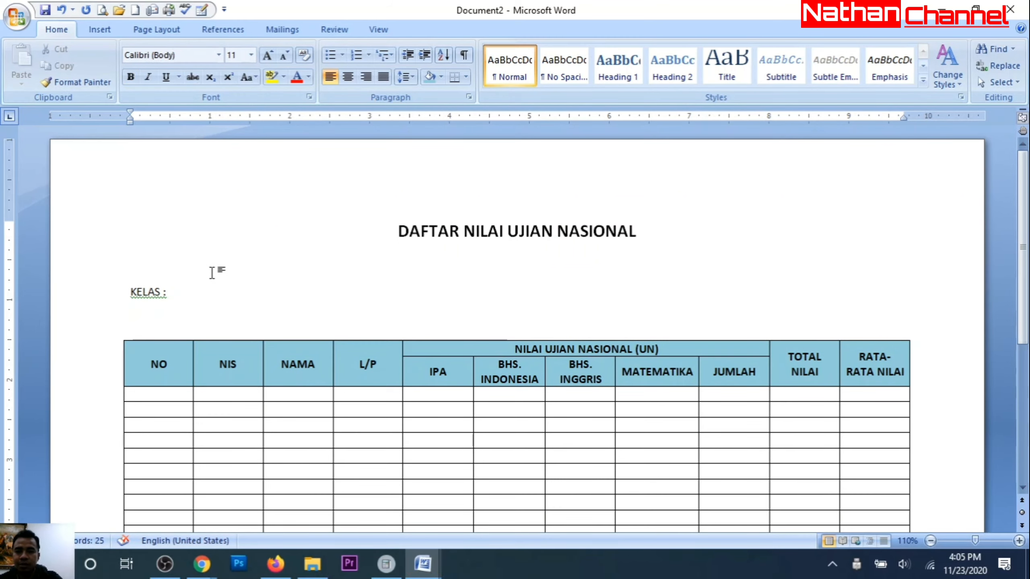
{"action": "key", "text": "BackSpace"}
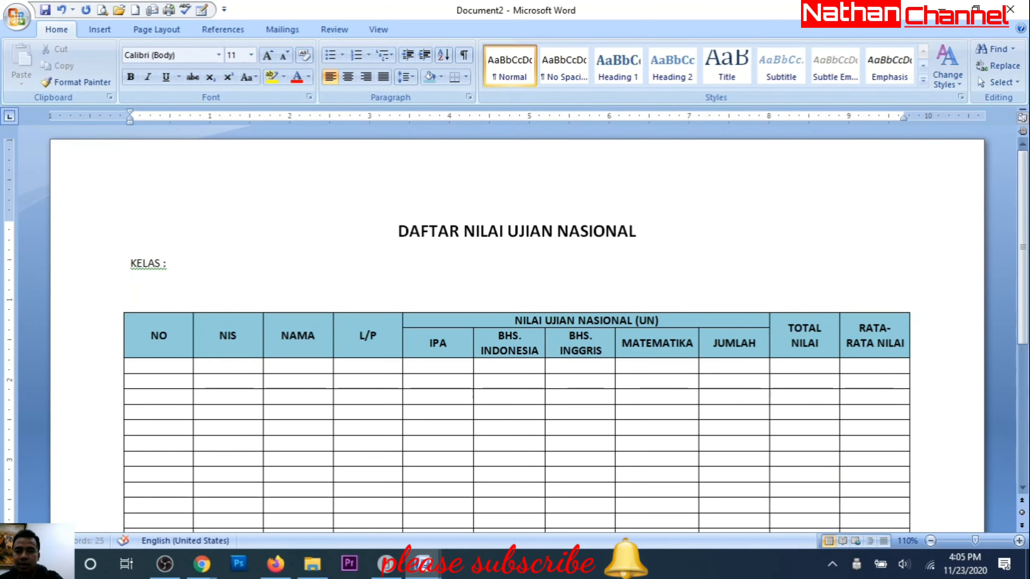
{"action": "left_click", "coordinate": [147, 289]}
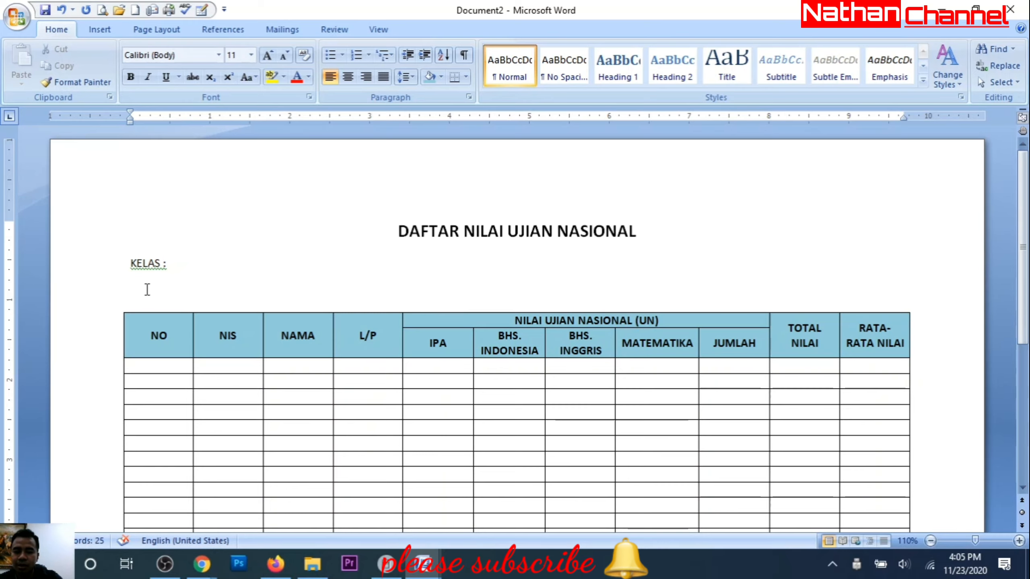
{"action": "key", "text": "BackSpace"}
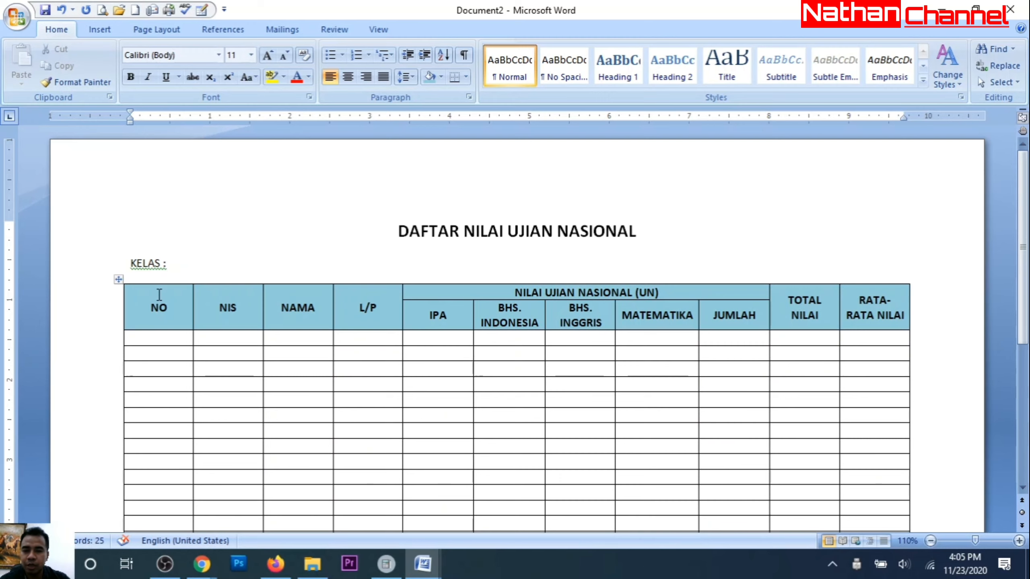
Narrow the NO and NIS columns and widen the NAMA column at the expense of the L/P column.
{"action": "scroll", "coordinate": [169, 298], "scroll_direction": "down", "scroll_amount": 1}
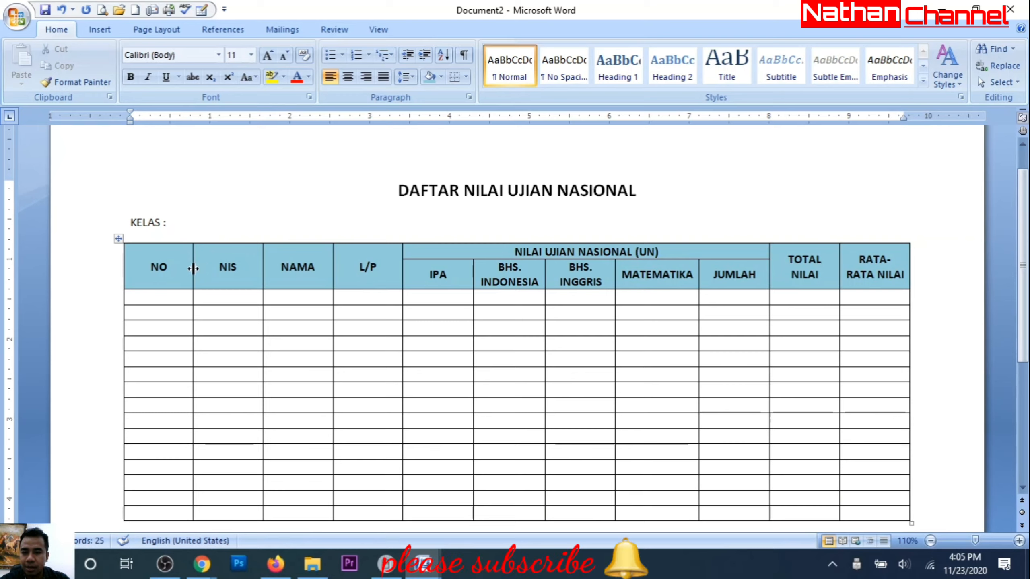
{"action": "left_click_drag", "start_coordinate": [193, 268], "coordinate": [193, 268]}
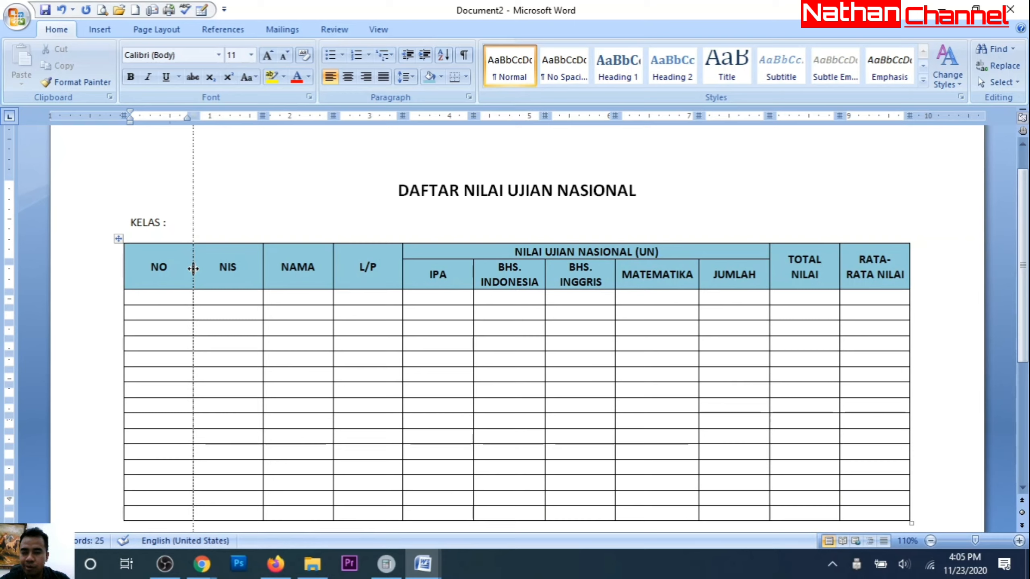
{"action": "mouse_move", "coordinate": [193, 268]}
{"action": "left_mouse_down"}
{"action": "mouse_move", "coordinate": [171, 275]}
{"action": "mouse_move", "coordinate": [191, 286]}
{"action": "mouse_move", "coordinate": [193, 272]}
{"action": "mouse_move", "coordinate": [164, 270]}
{"action": "left_mouse_up"}
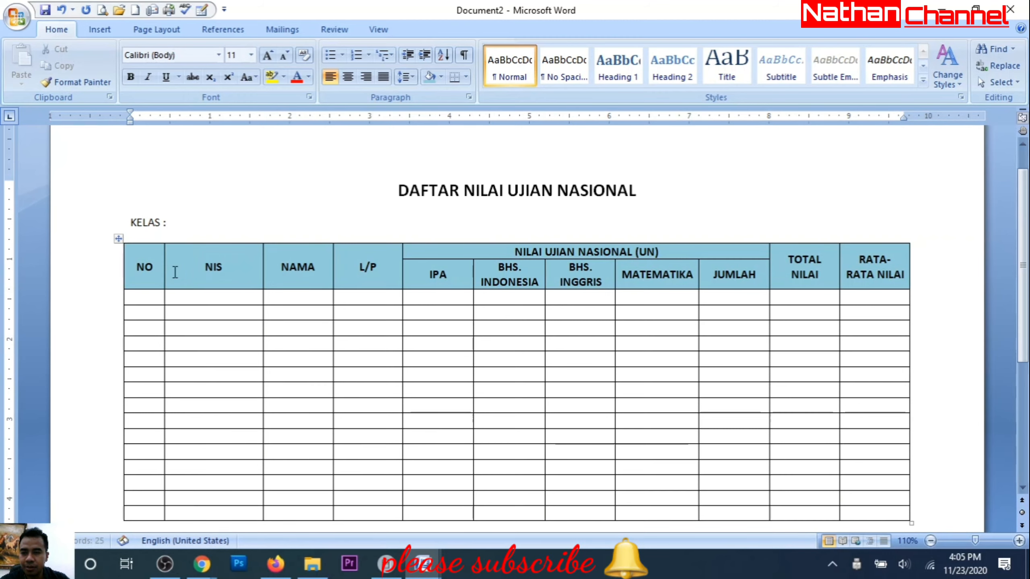
{"action": "left_click_drag", "start_coordinate": [263, 274], "coordinate": [219, 274]}
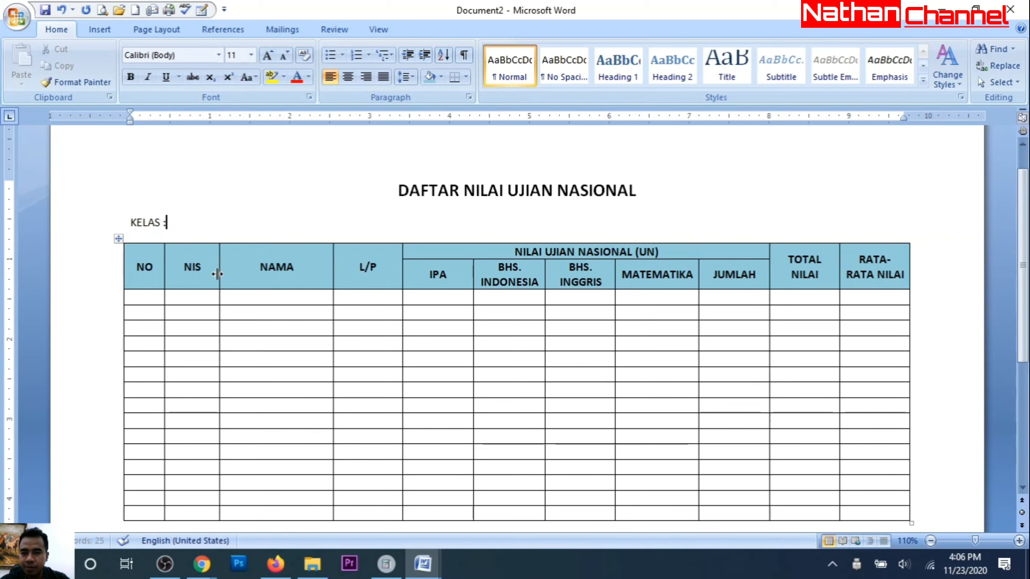
{"action": "left_click_drag", "start_coordinate": [332, 276], "coordinate": [374, 279]}
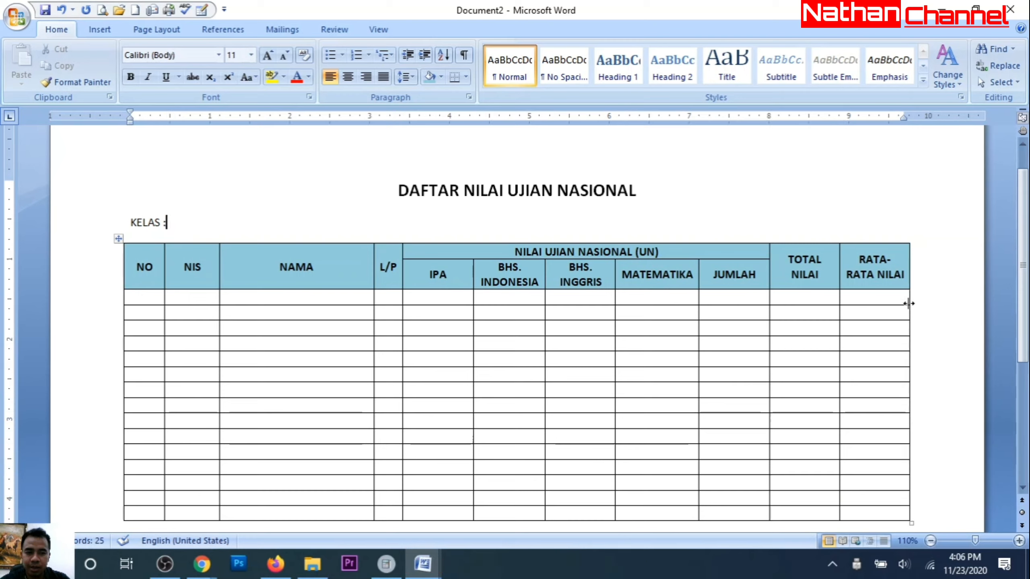
Widen the RATA-RATA NILAI column until its heading fits on one line, and make the NILAI UJIAN NASIONAL (UN) row taller.
{"action": "left_click_drag", "start_coordinate": [909, 361], "coordinate": [941, 364]}
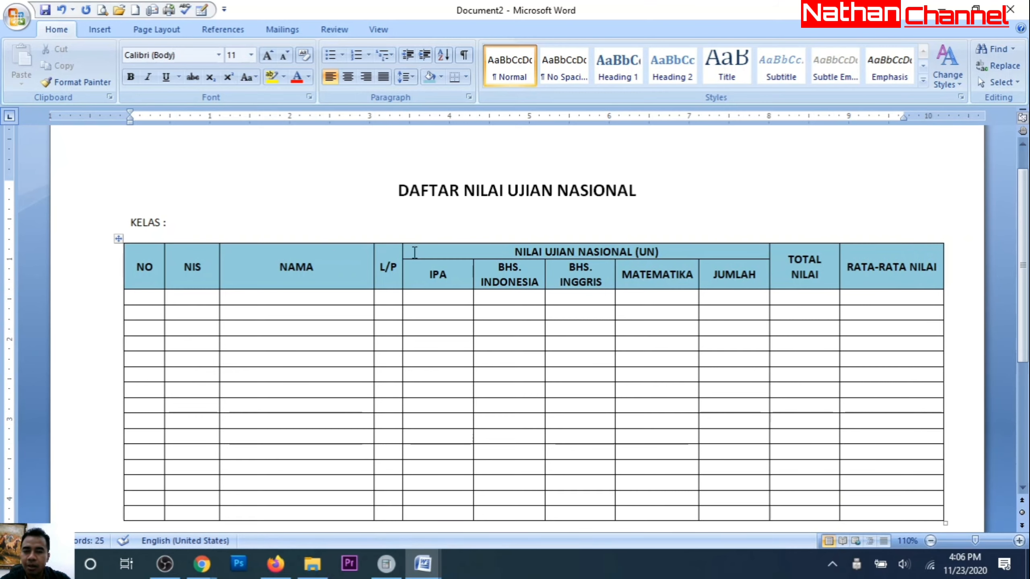
{"action": "left_click", "coordinate": [491, 252]}
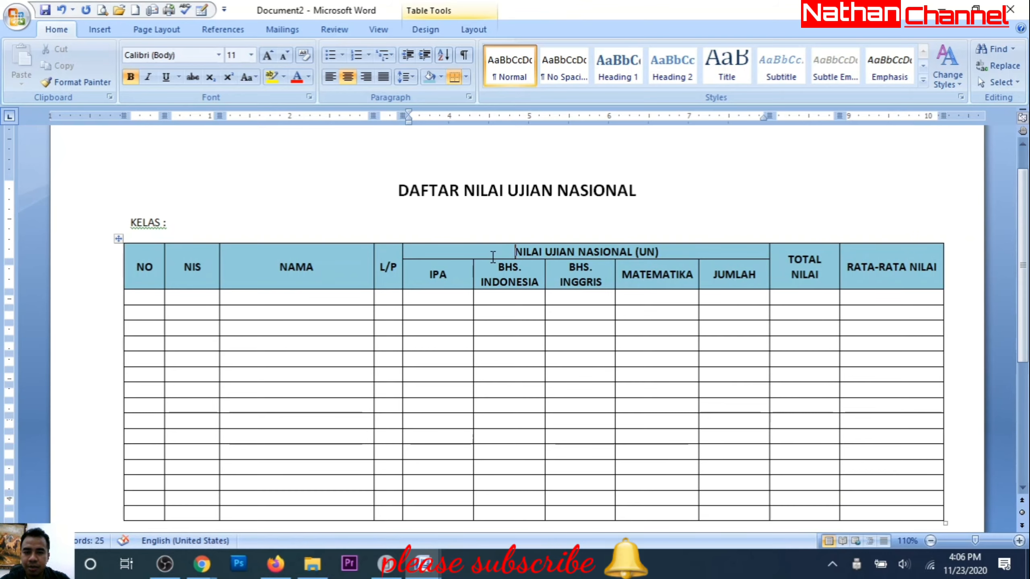
{"action": "left_click_drag", "start_coordinate": [491, 258], "coordinate": [488, 276]}
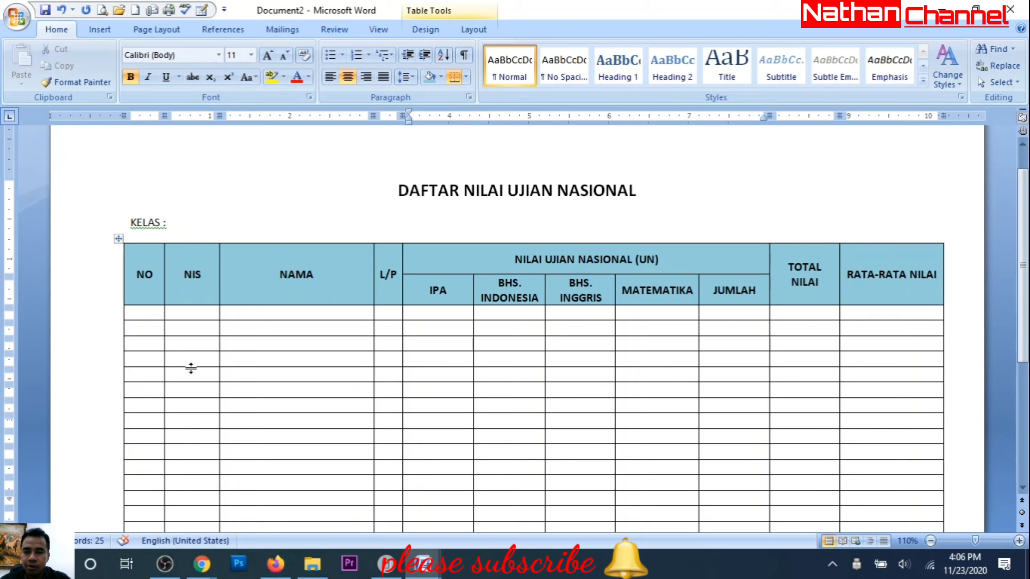
Number all empty cells of the NO column automatically with the 1. 2. 3. number format.
{"action": "left_click", "coordinate": [151, 314]}
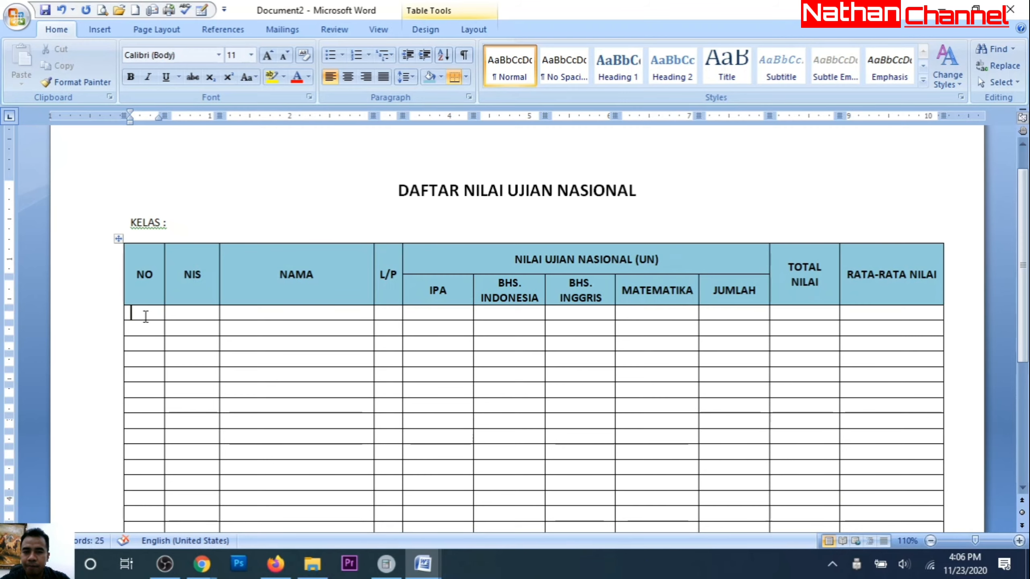
{"action": "scroll", "coordinate": [146, 317], "scroll_direction": "down", "scroll_amount": 1}
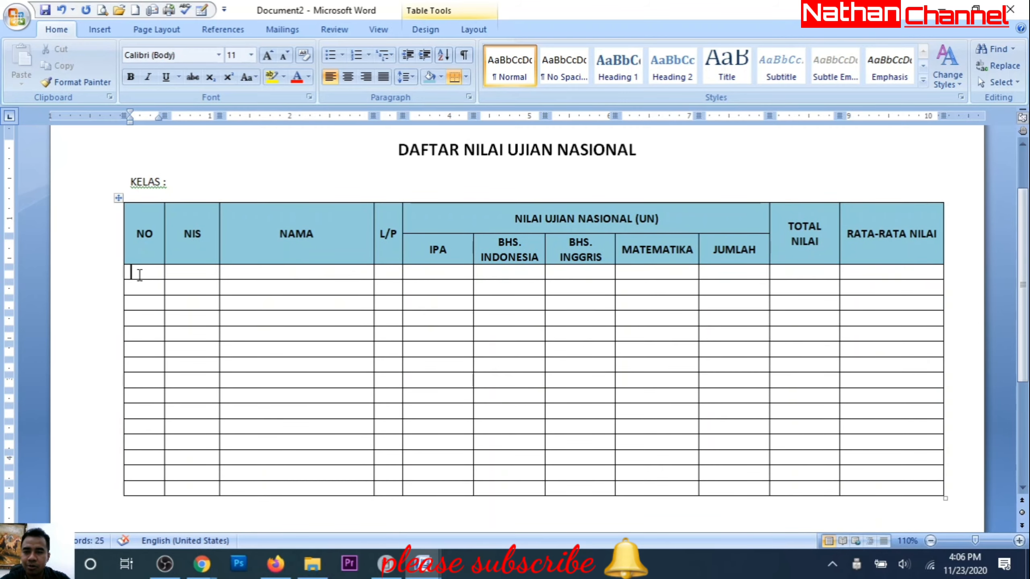
{"action": "left_click_drag", "start_coordinate": [139, 275], "coordinate": [146, 488]}
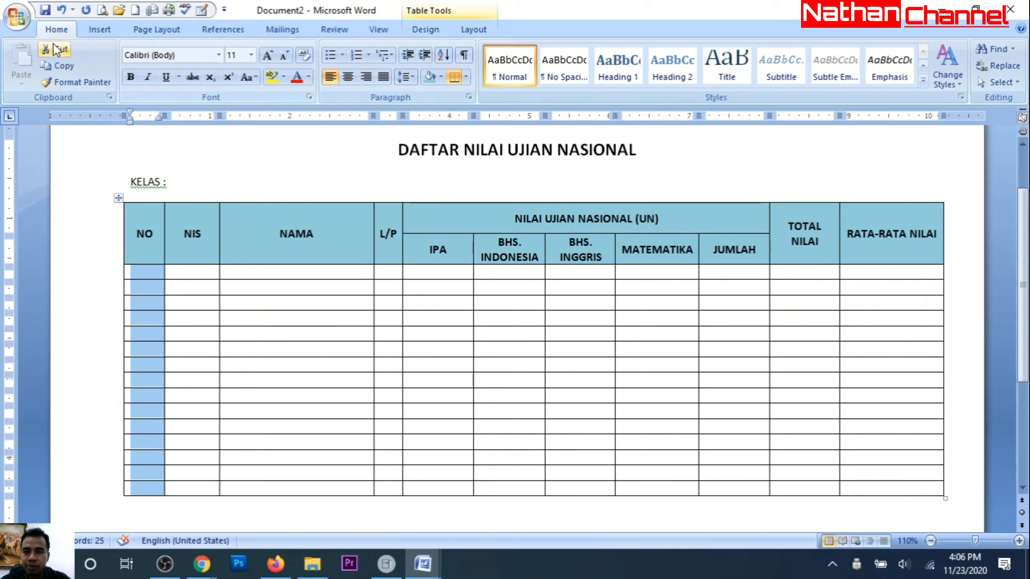
{"action": "left_click", "coordinate": [367, 55]}
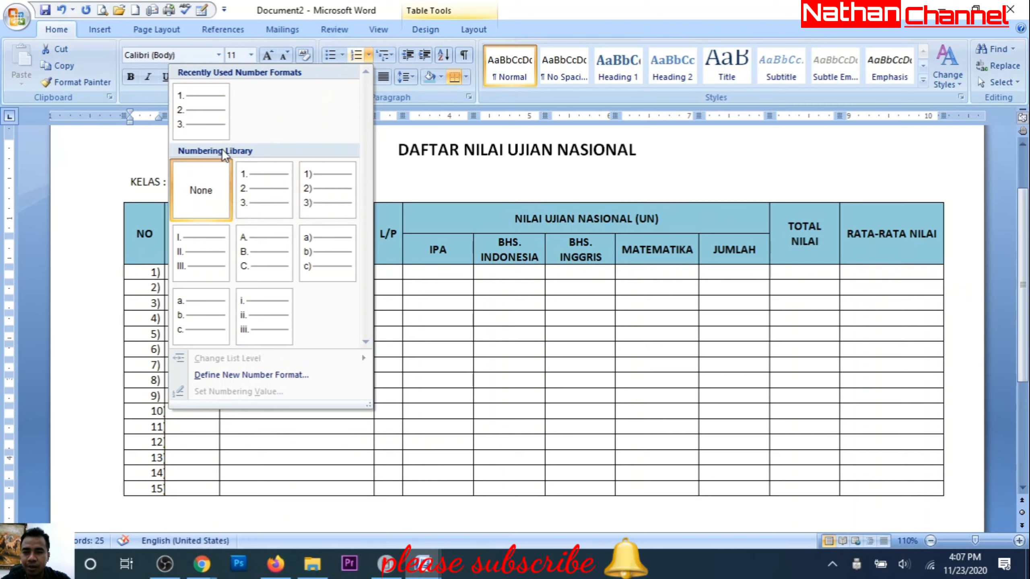
{"action": "left_click", "coordinate": [199, 124]}
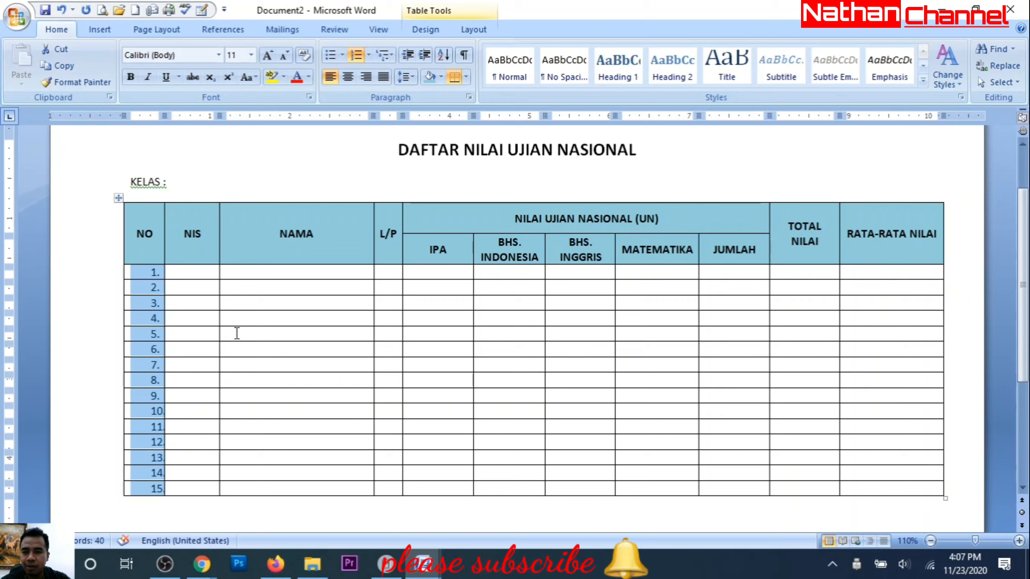
{"action": "left_click", "coordinate": [229, 271]}
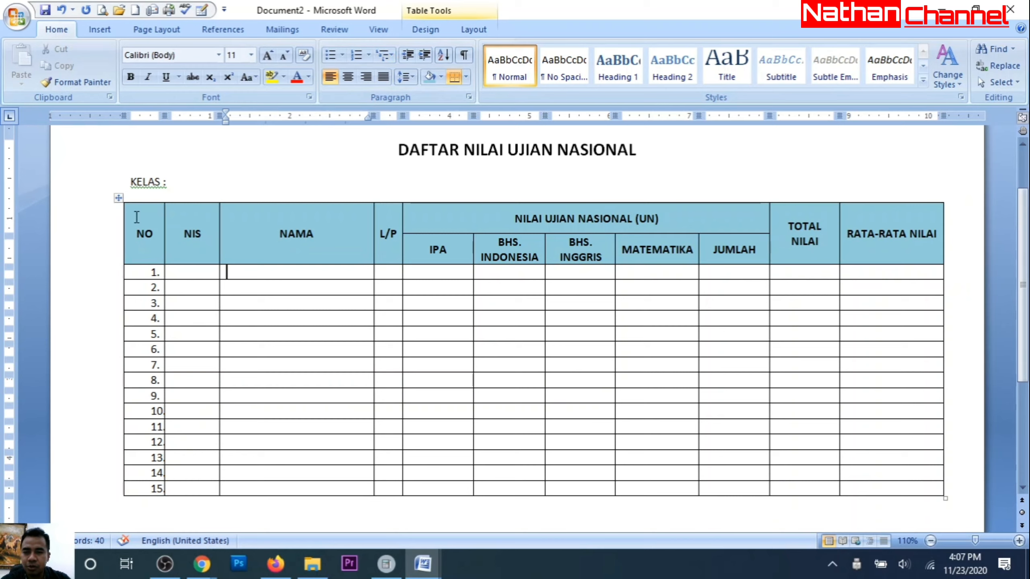
{"action": "left_click_drag", "start_coordinate": [138, 252], "coordinate": [877, 252]}
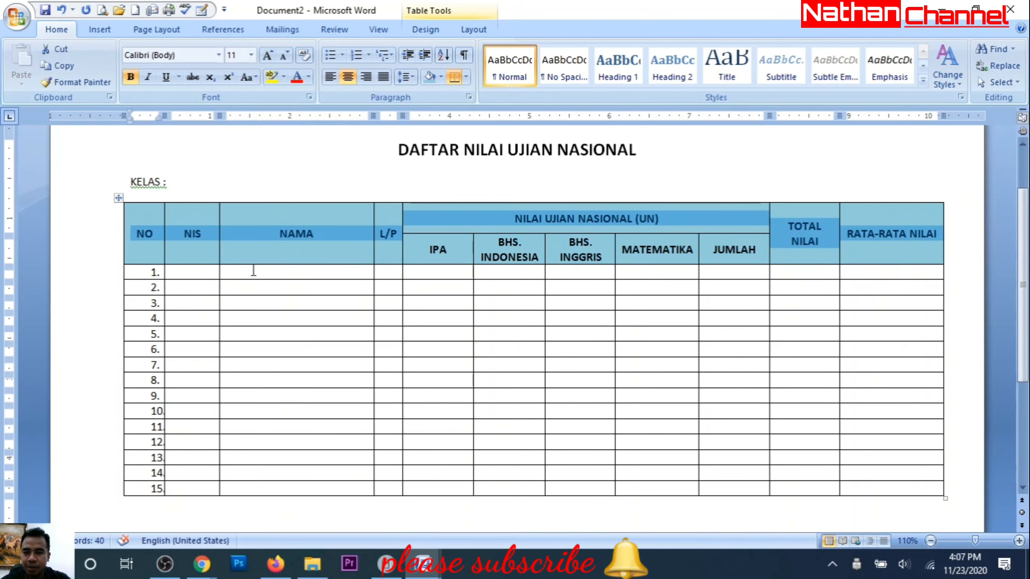
{"action": "left_click", "coordinate": [227, 272]}
Try a 3 pt thick-thin line on all borders of the row numbered 1, and return to the ½ pt single line.
{"action": "left_click_drag", "start_coordinate": [133, 273], "coordinate": [847, 274]}
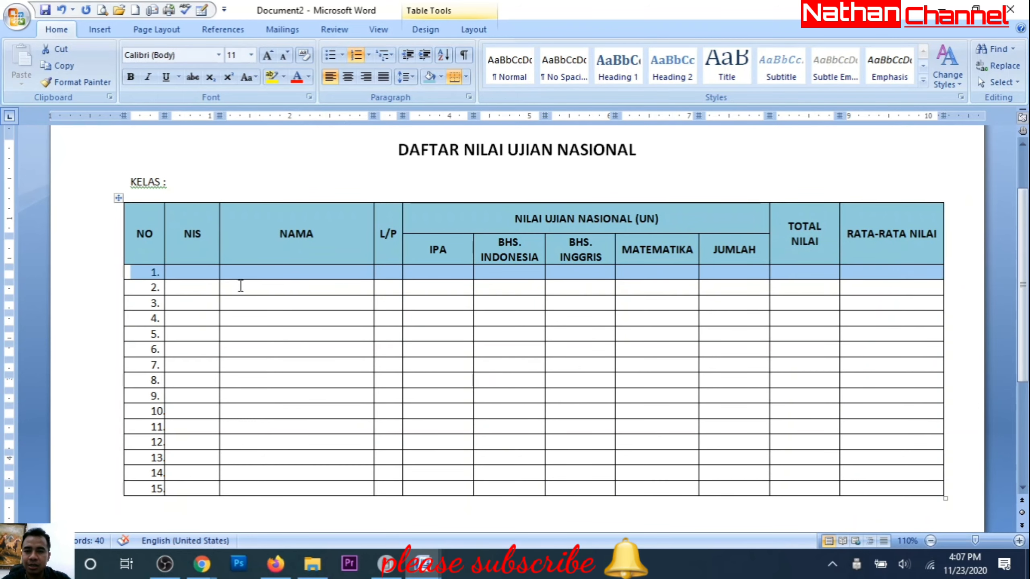
{"action": "left_click", "coordinate": [137, 271]}
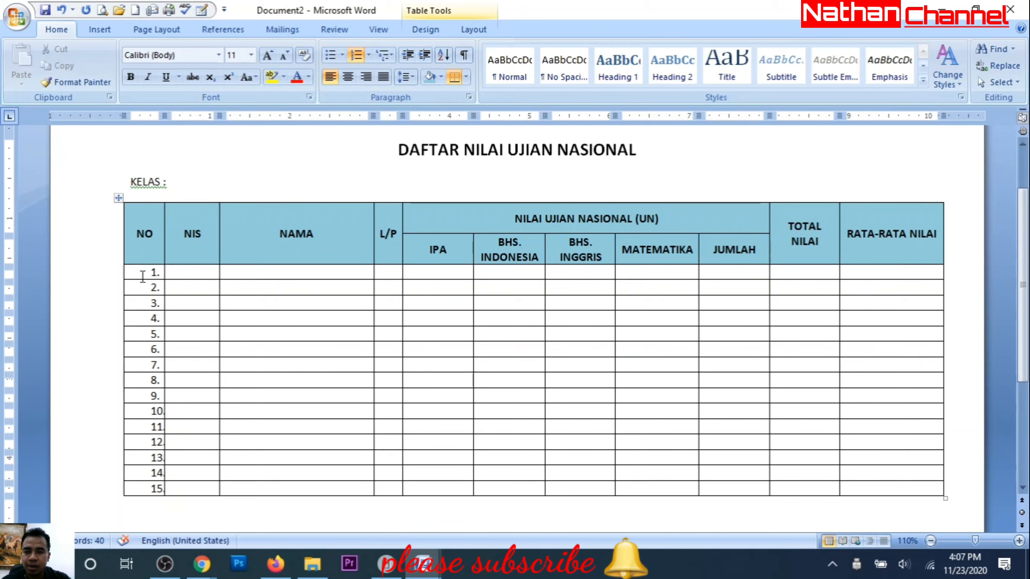
{"action": "left_click_drag", "start_coordinate": [140, 274], "coordinate": [864, 273]}
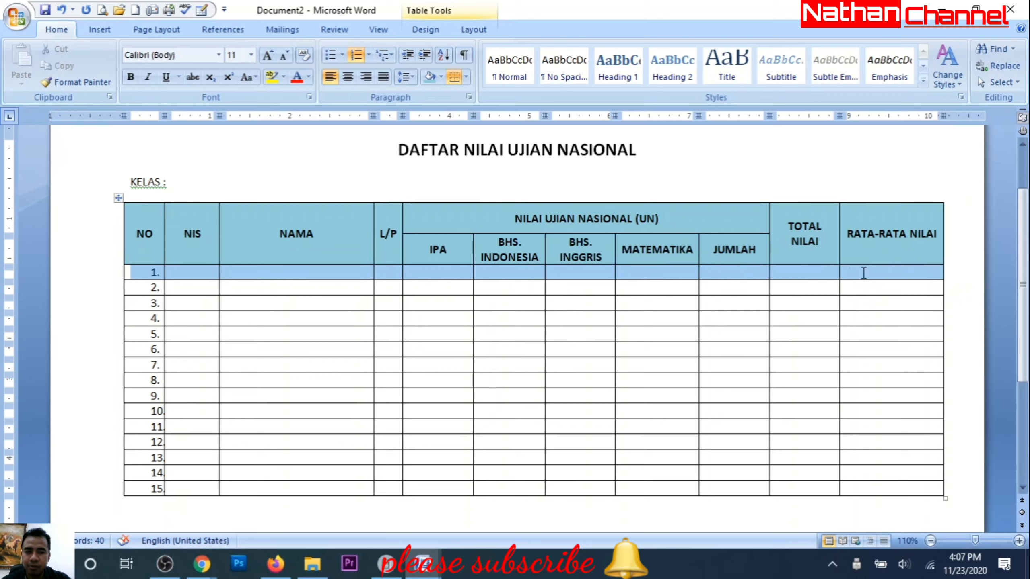
{"action": "right_click", "coordinate": [239, 273]}
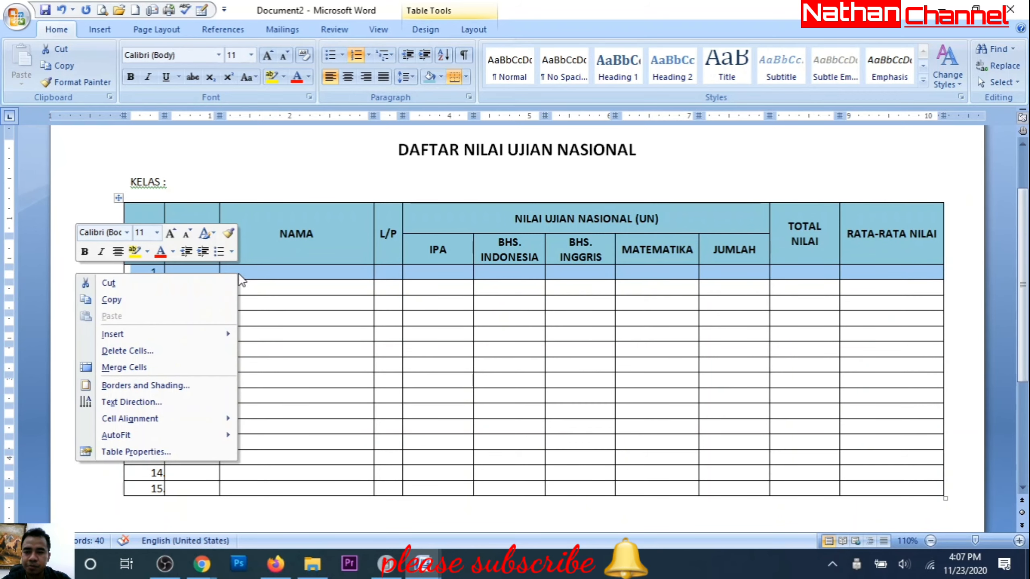
{"action": "left_click", "coordinate": [152, 385]}
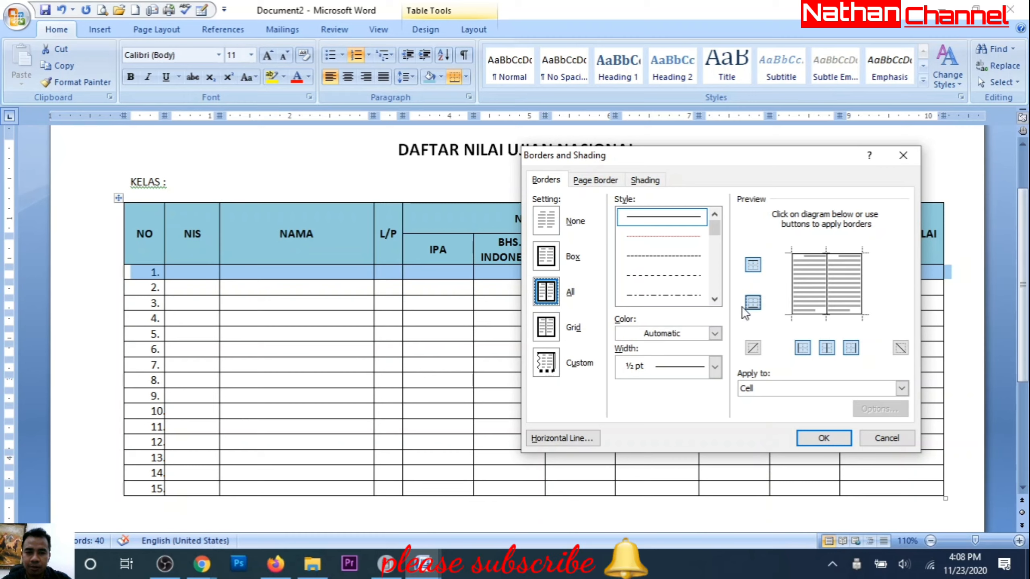
{"action": "left_click_drag", "start_coordinate": [714, 225], "coordinate": [716, 232]}
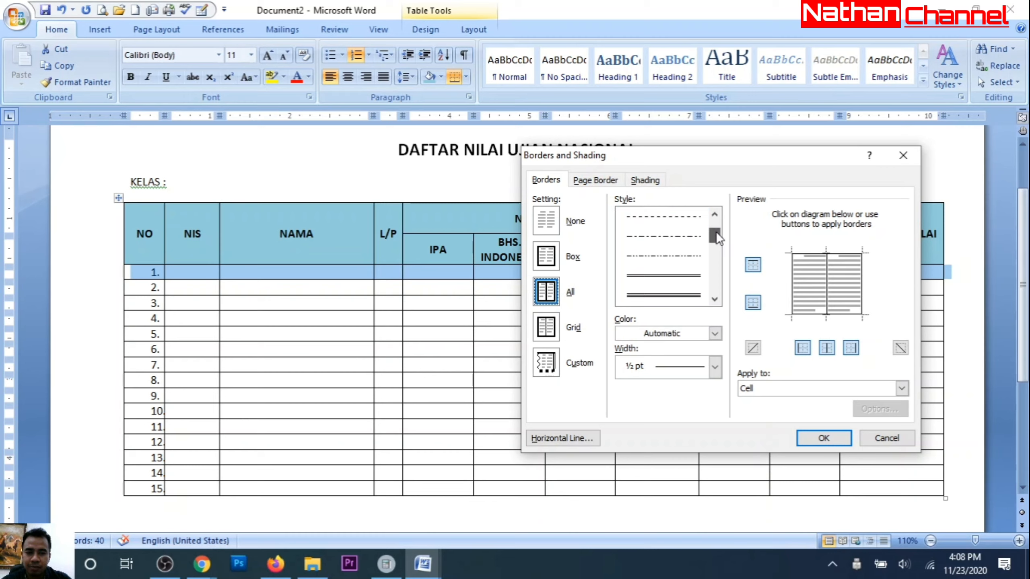
{"action": "left_click", "coordinate": [714, 299]}
{"action": "left_click", "coordinate": [713, 299]}
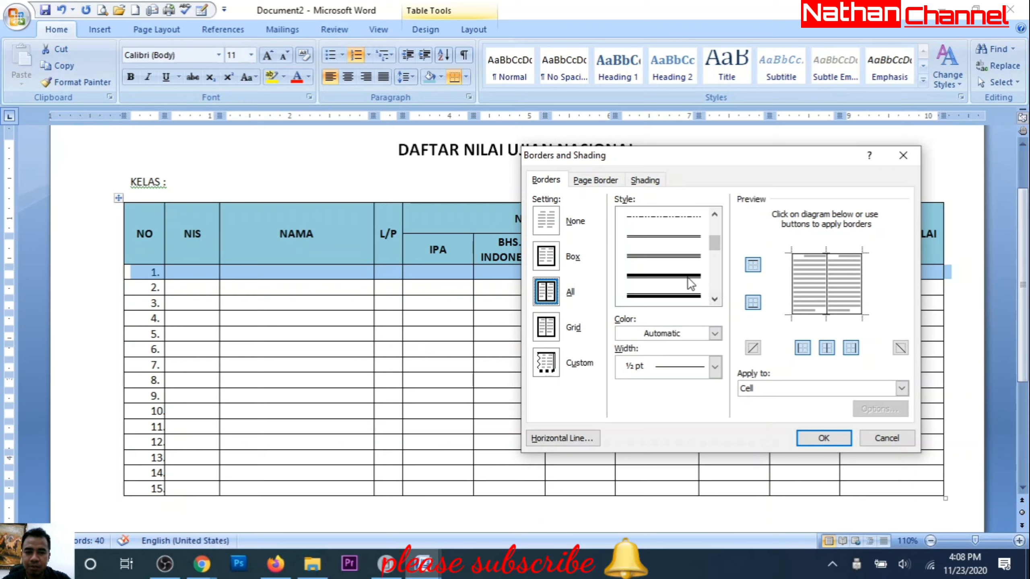
{"action": "left_click", "coordinate": [668, 275]}
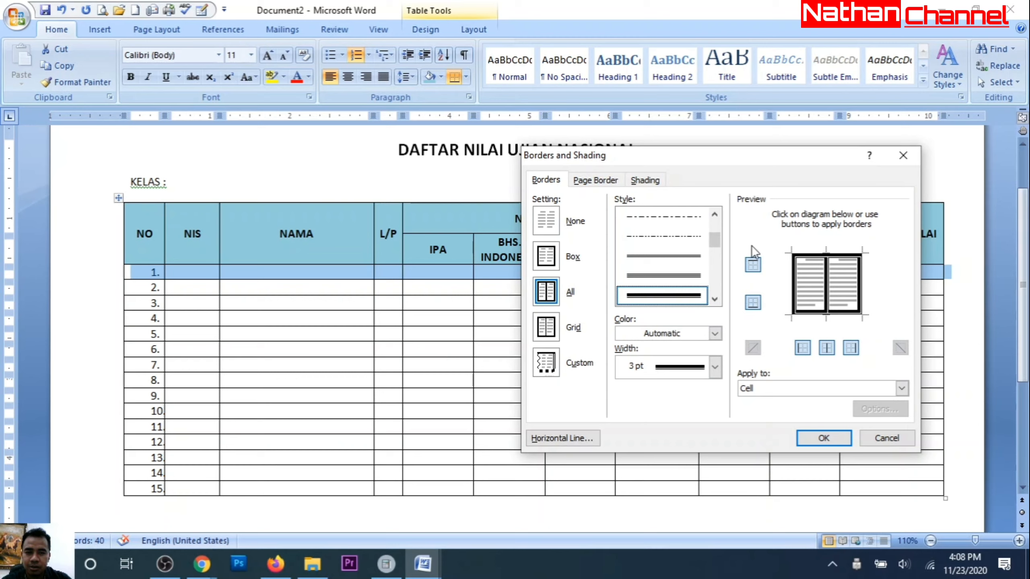
{"action": "left_click_drag", "start_coordinate": [716, 243], "coordinate": [712, 222]}
{"action": "left_click", "coordinate": [683, 219]}
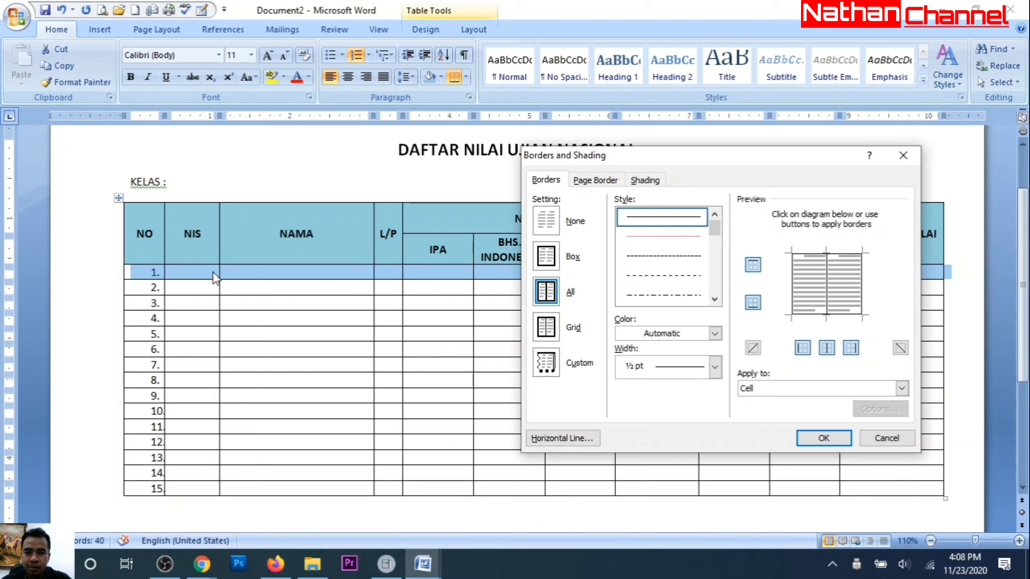
Replace the top border of the row numbered 1 with a 3 pt thick-thin line.
{"action": "left_click", "coordinate": [842, 255]}
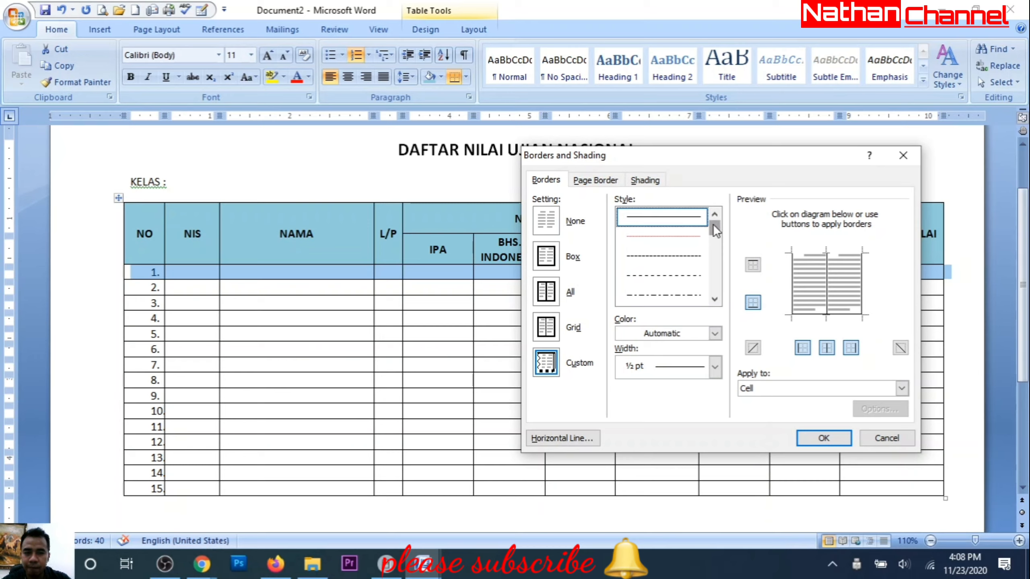
{"action": "left_click_drag", "start_coordinate": [713, 224], "coordinate": [714, 237]}
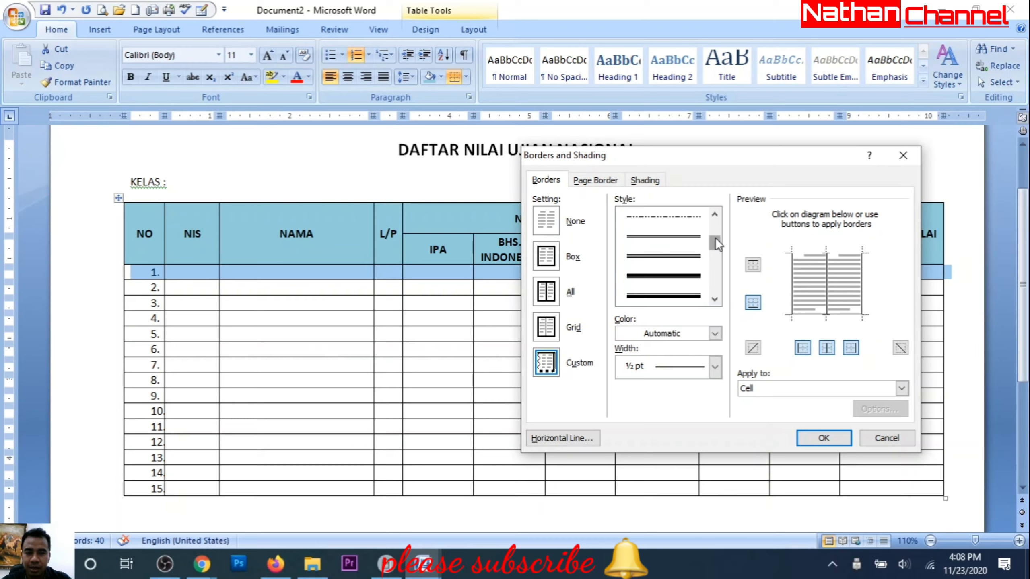
{"action": "left_click", "coordinate": [672, 279]}
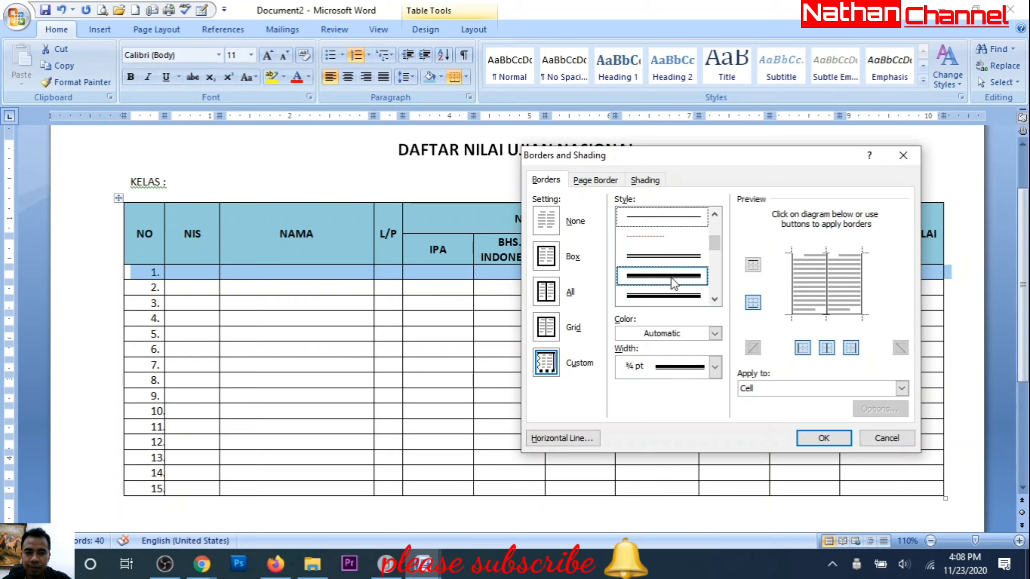
{"action": "left_click", "coordinate": [841, 254]}
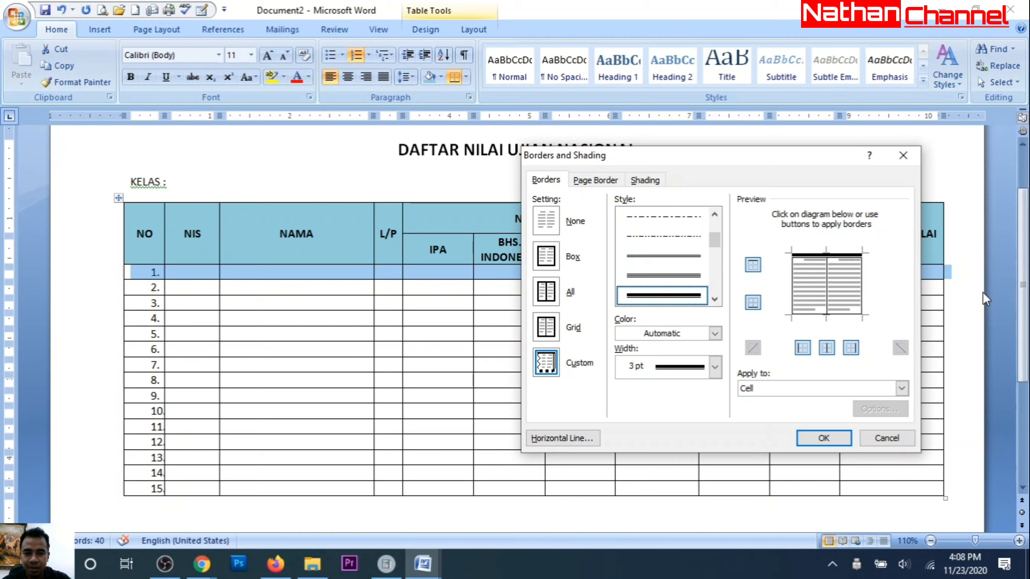
{"action": "left_click", "coordinate": [843, 436]}
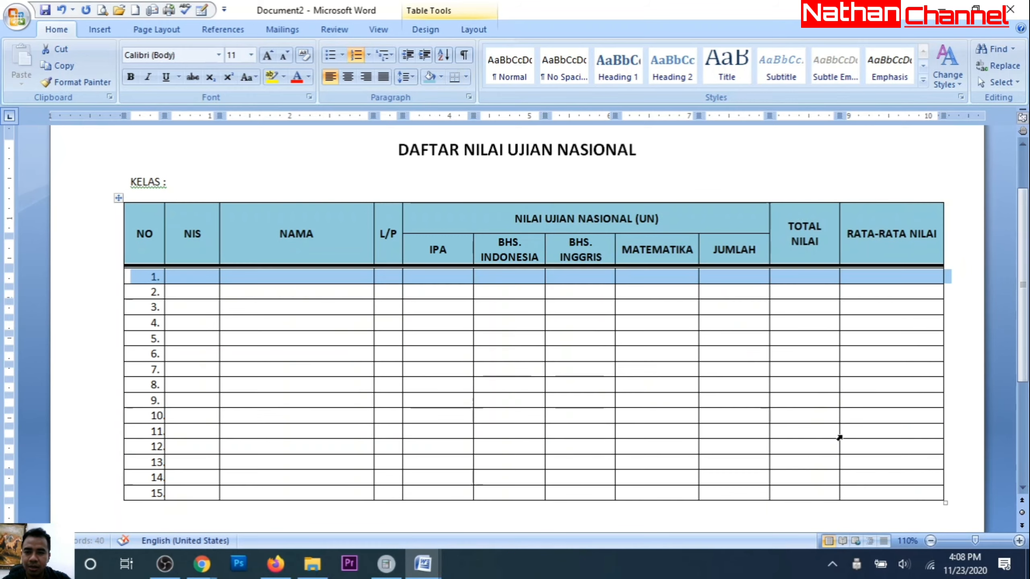
{"action": "left_click", "coordinate": [503, 339]}
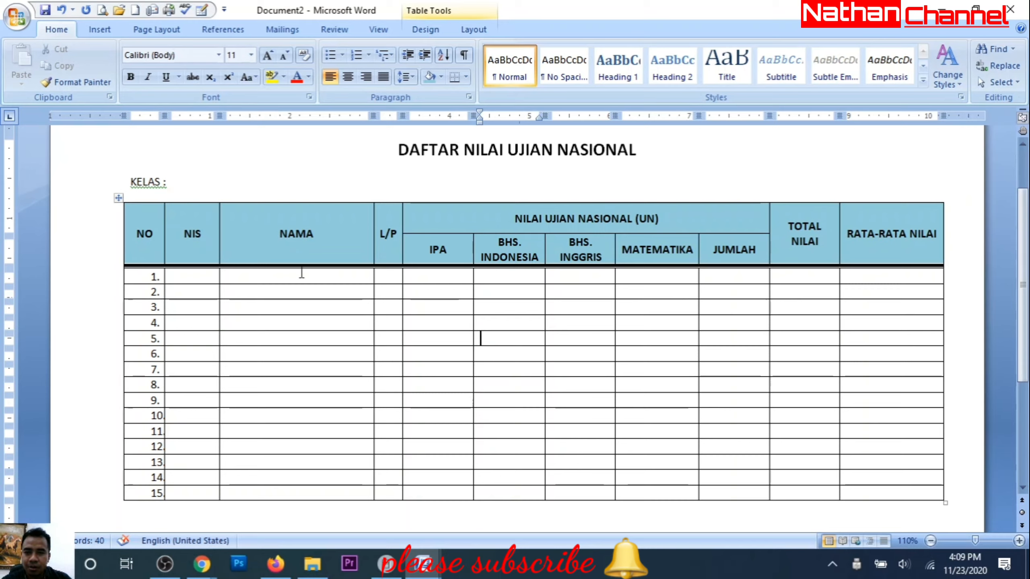
Look at the example table's borders in the Contoh Buat Tabel ms Word document.
{"action": "left_click", "coordinate": [480, 338]}
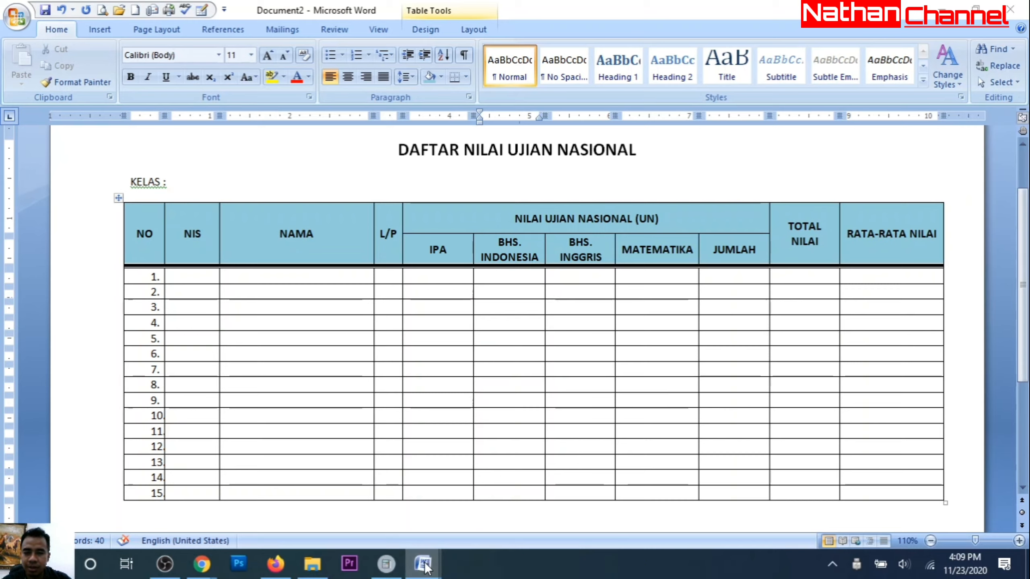
{"action": "mouse_move", "coordinate": [424, 554]}
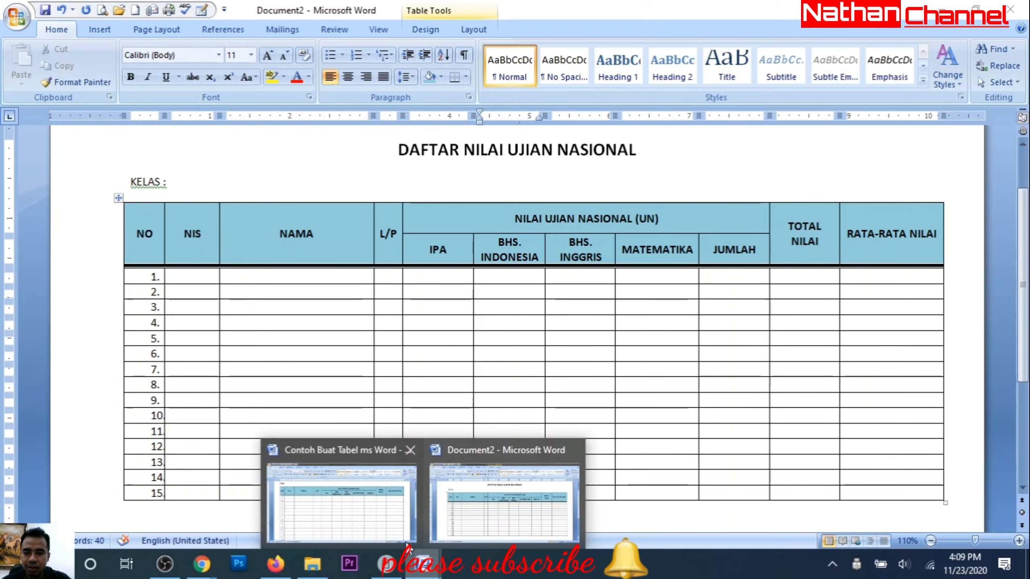
{"action": "left_click", "coordinate": [343, 510]}
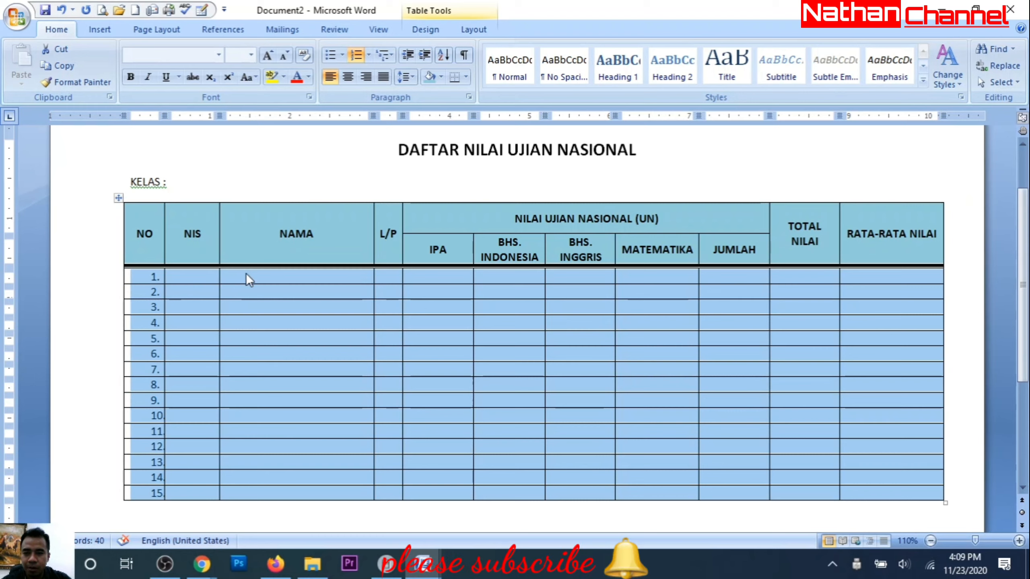
Set the inside horizontal borders of all numbered rows to a ½ pt finely dashed line.
{"action": "right_click", "coordinate": [245, 275]}
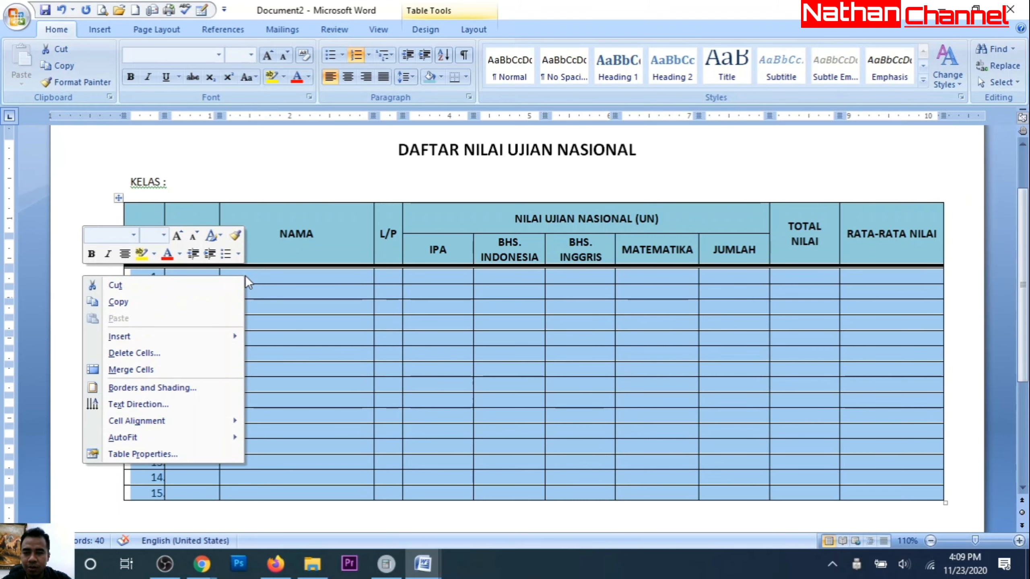
{"action": "left_click", "coordinate": [182, 389]}
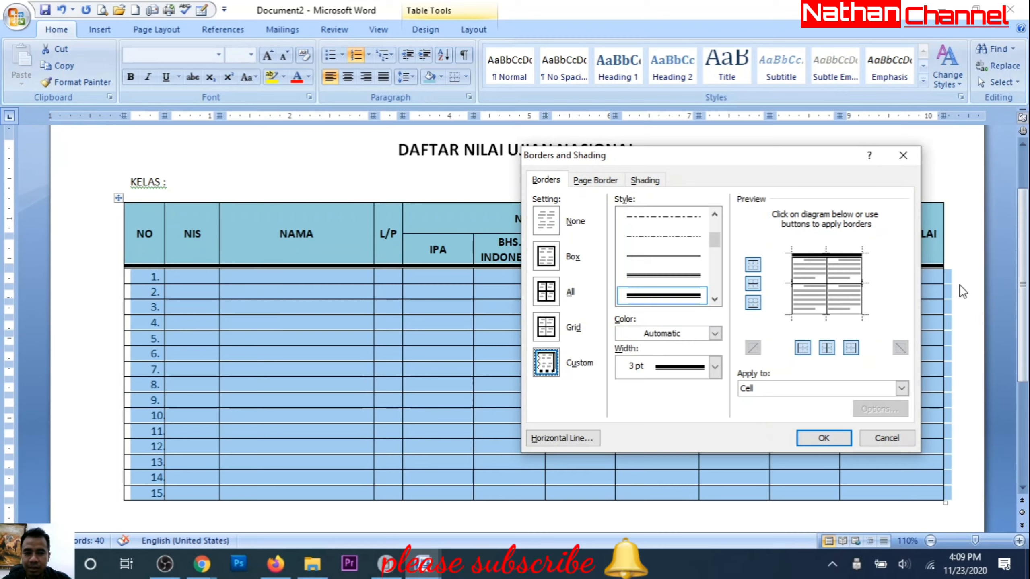
{"action": "left_click", "coordinate": [841, 283]}
{"action": "left_click", "coordinate": [842, 281]}
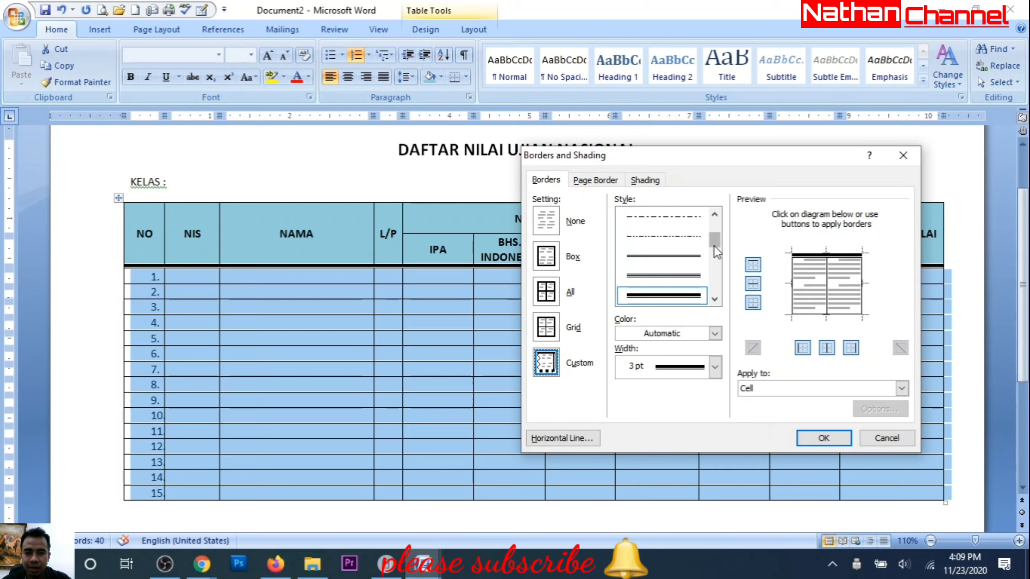
{"action": "left_click_drag", "start_coordinate": [715, 243], "coordinate": [717, 216]}
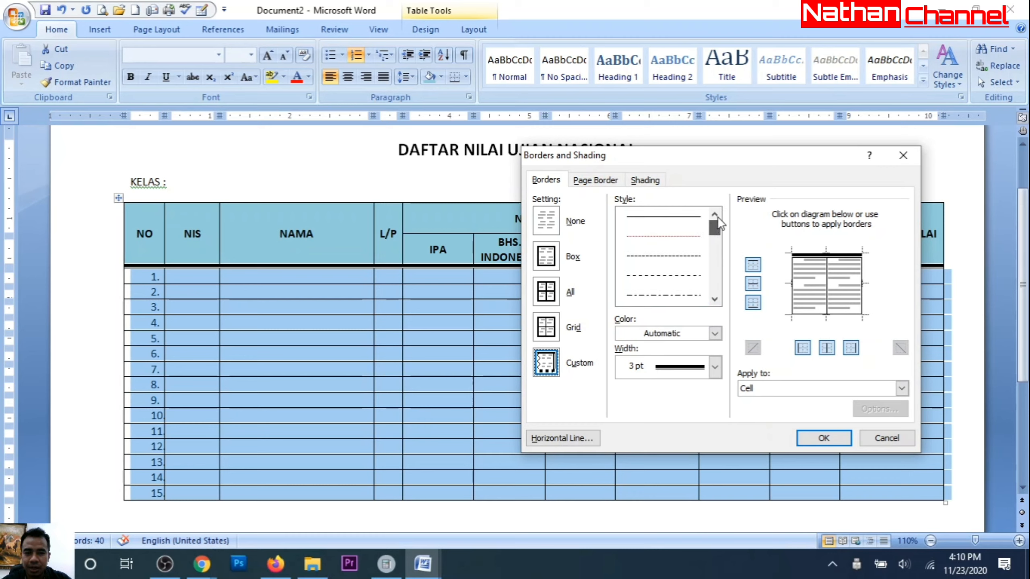
{"action": "left_click", "coordinate": [684, 260]}
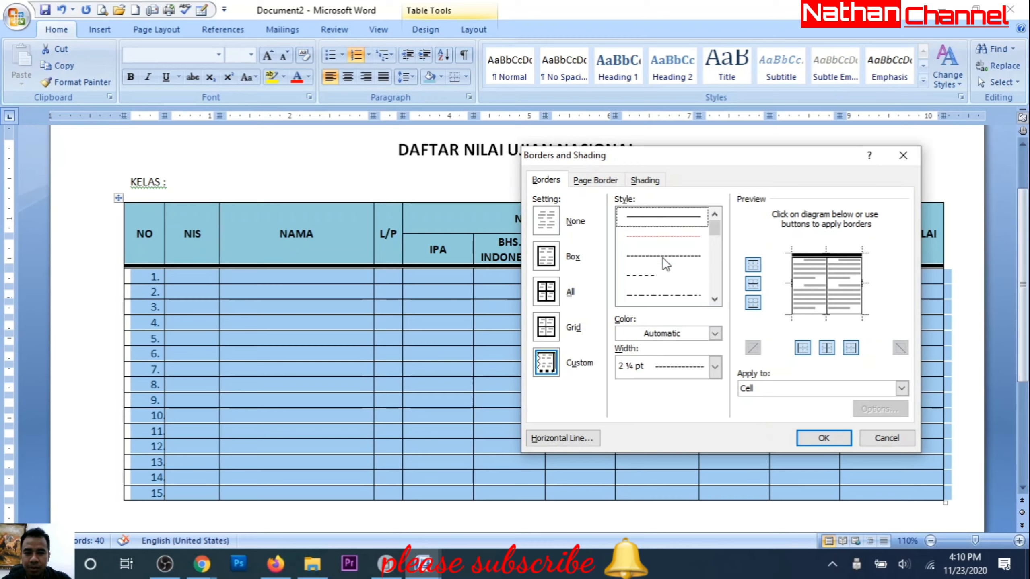
{"action": "left_click", "coordinate": [664, 258]}
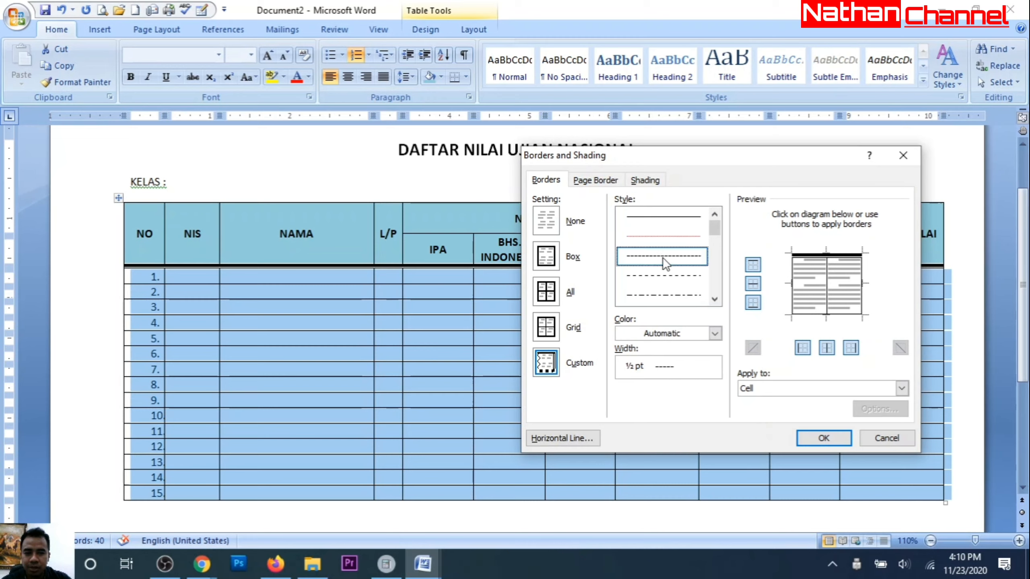
{"action": "left_click", "coordinate": [841, 282]}
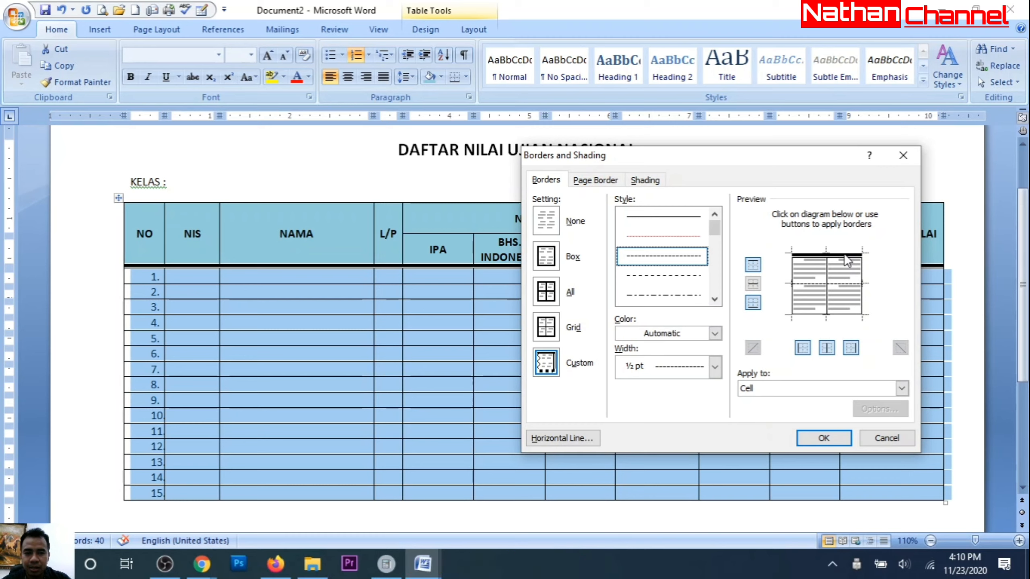
Replace the thick border above the numbered rows with a ½ pt single line and apply the border settings.
{"action": "left_click", "coordinate": [750, 267]}
{"action": "left_click", "coordinate": [694, 222]}
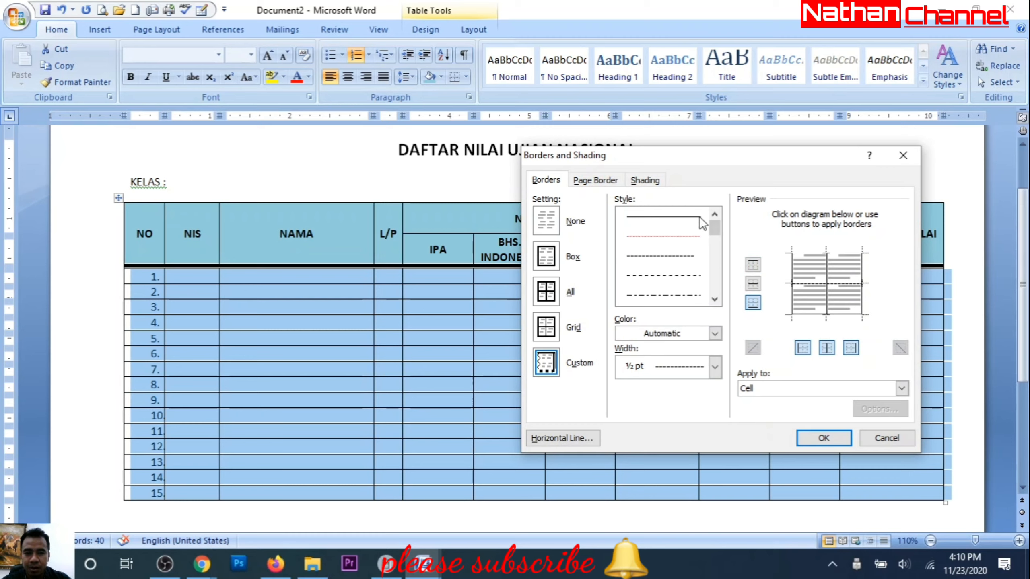
{"action": "left_click", "coordinate": [833, 259]}
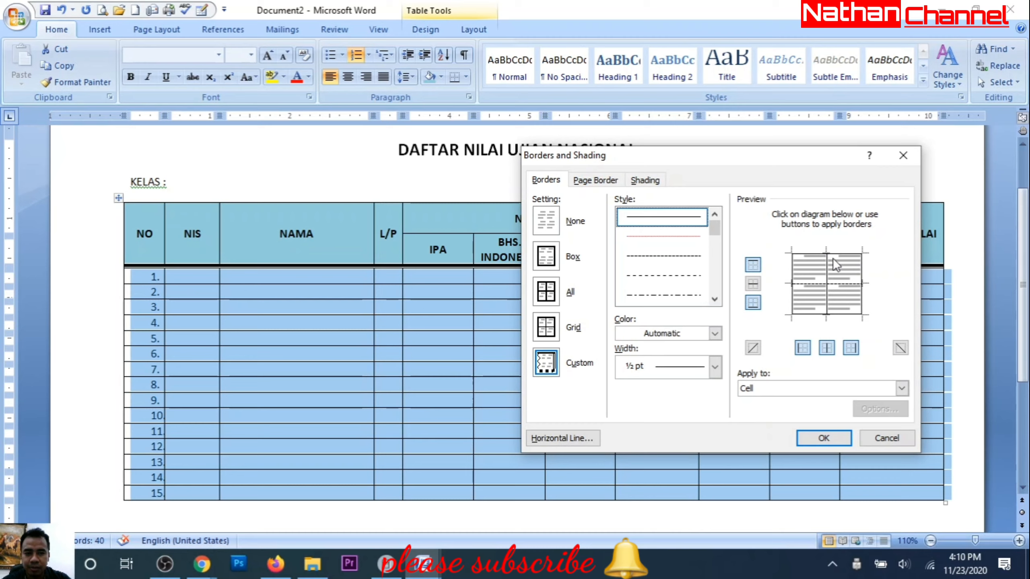
{"action": "left_click", "coordinate": [838, 440]}
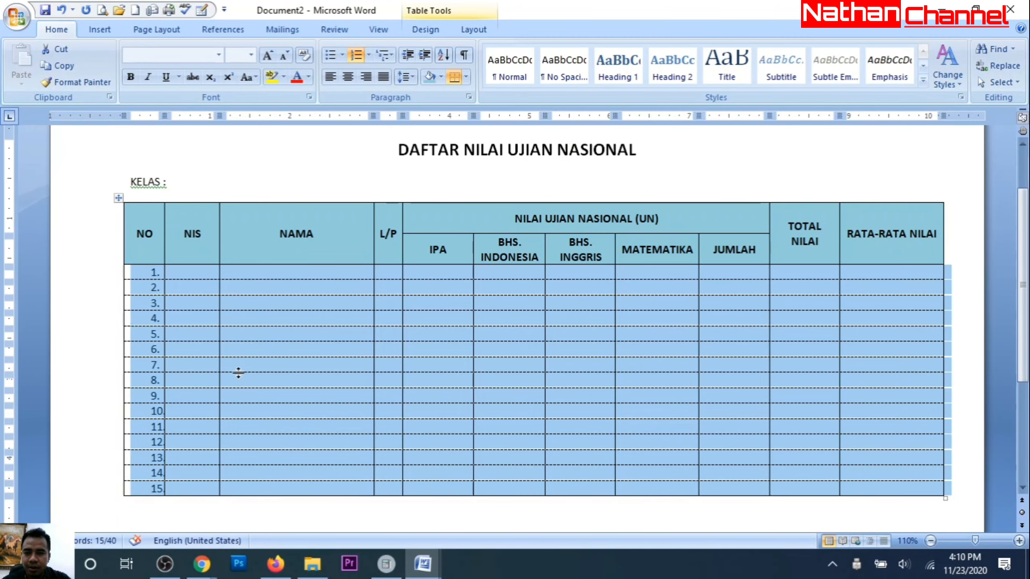
{"action": "left_click", "coordinate": [365, 364]}
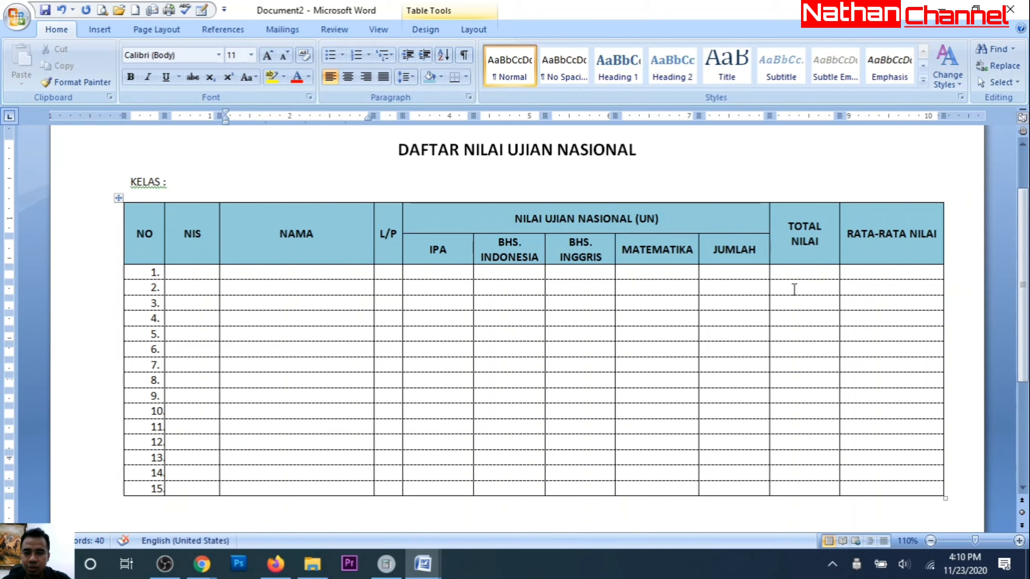
Add two more numbered rows, 16 and 17, at the end of the table.
{"action": "scroll", "coordinate": [326, 322], "scroll_direction": "down", "scroll_amount": 3}
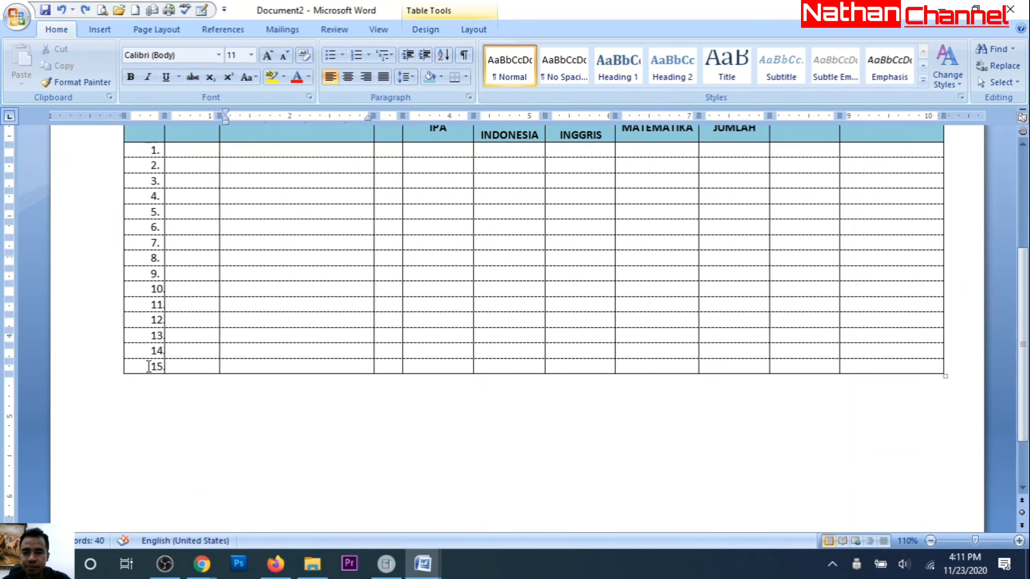
{"action": "left_click_drag", "start_coordinate": [149, 366], "coordinate": [735, 365]}
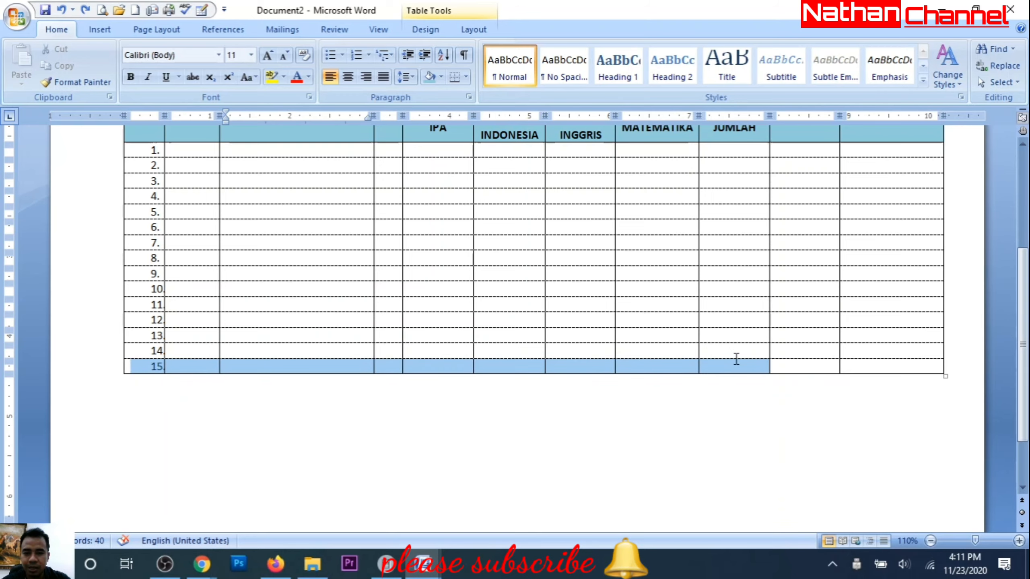
{"action": "left_click", "coordinate": [907, 368]}
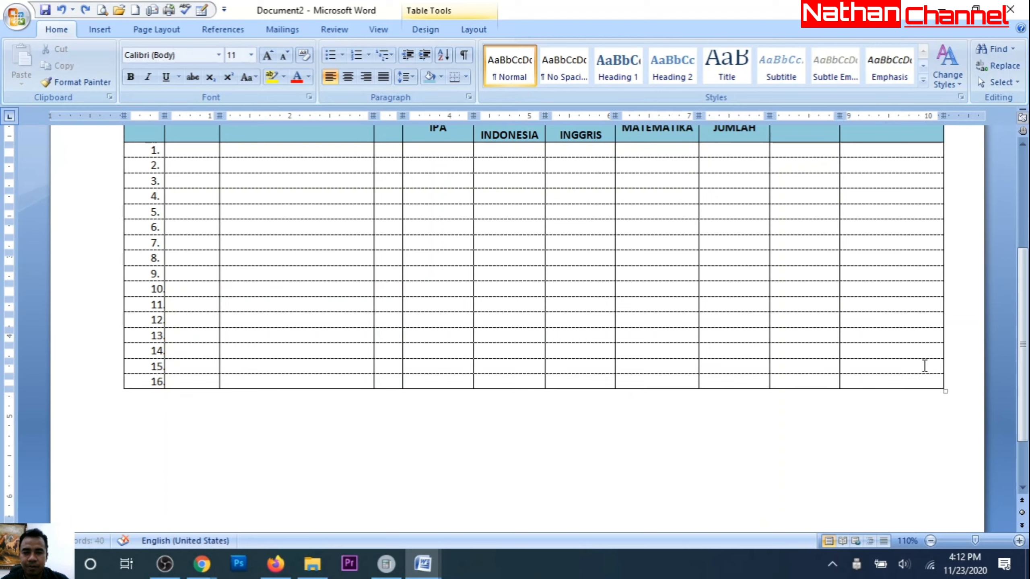
{"action": "key", "text": "Tab"}
{"action": "key", "text": "Tab"}
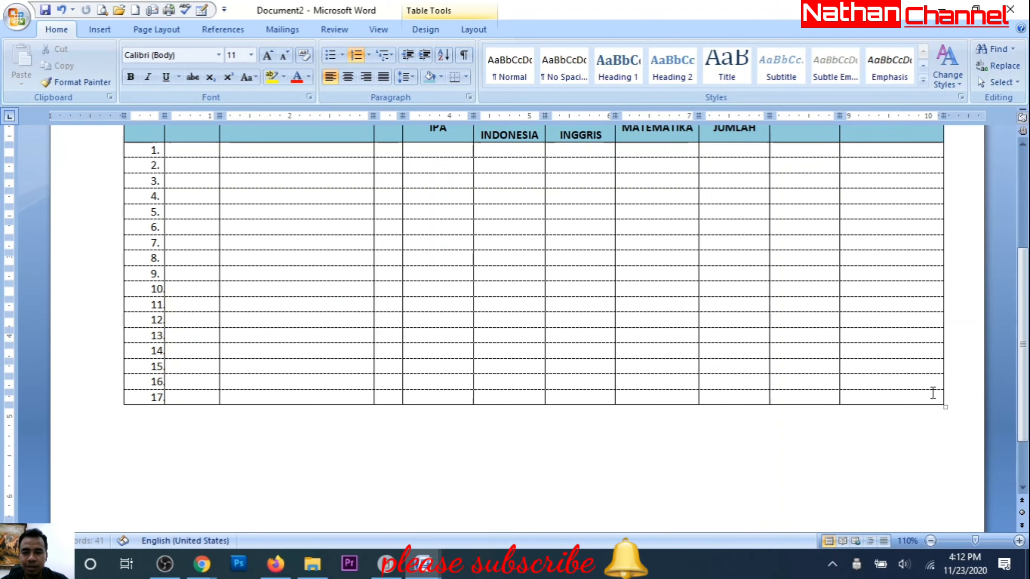
Add four more numbered rows, 18 to 21, at the end of the table.
{"action": "key", "text": "Tab"}
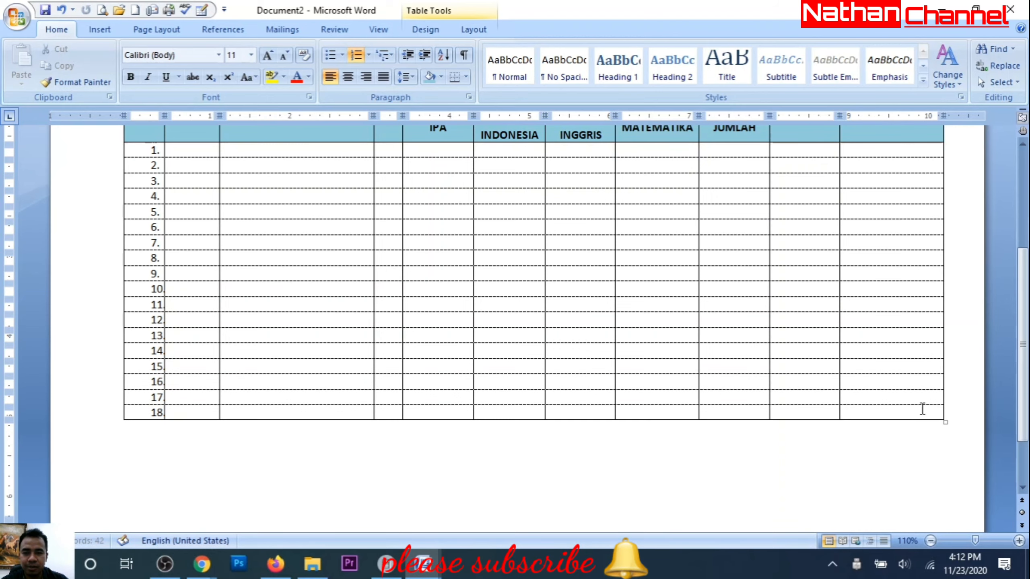
{"action": "key", "text": "Tab"}
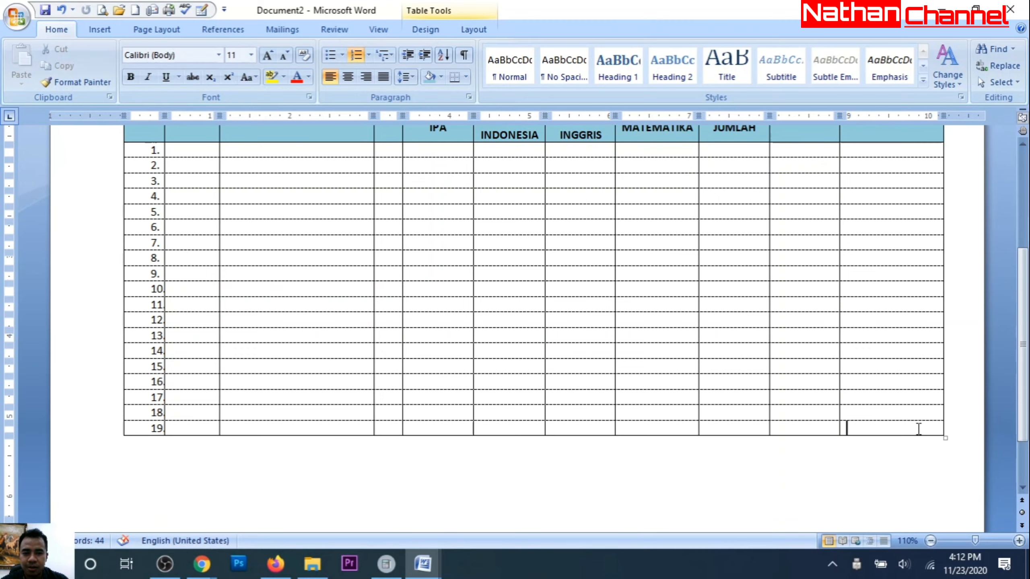
{"action": "key", "text": "Tab"}
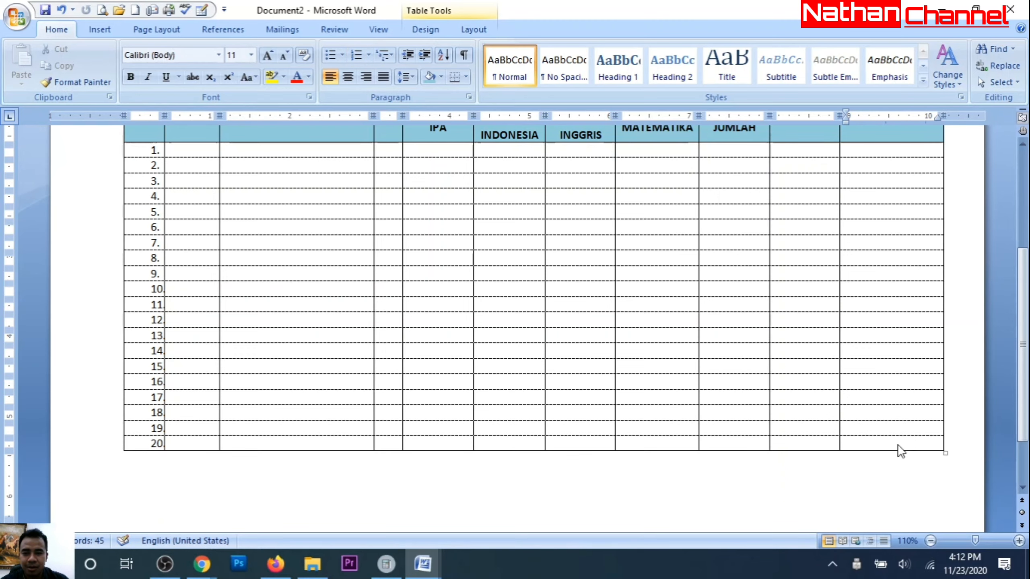
{"action": "key", "text": "Tab"}
Insert twelve more rows below row 21, using the selected rows 10 to 21 as the count.
{"action": "scroll", "coordinate": [200, 388], "scroll_direction": "down", "scroll_amount": 1}
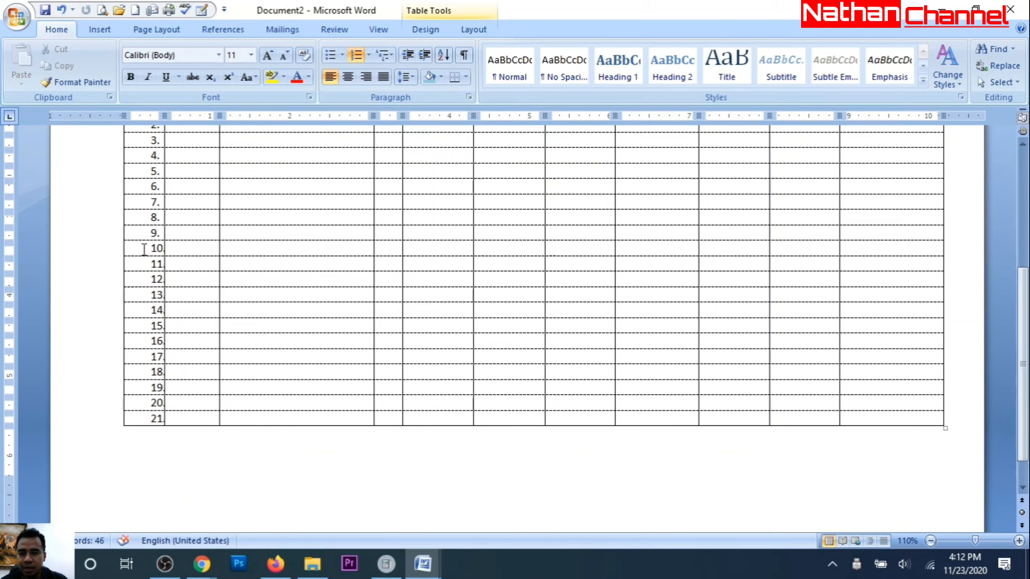
{"action": "left_click_drag", "start_coordinate": [144, 249], "coordinate": [892, 419]}
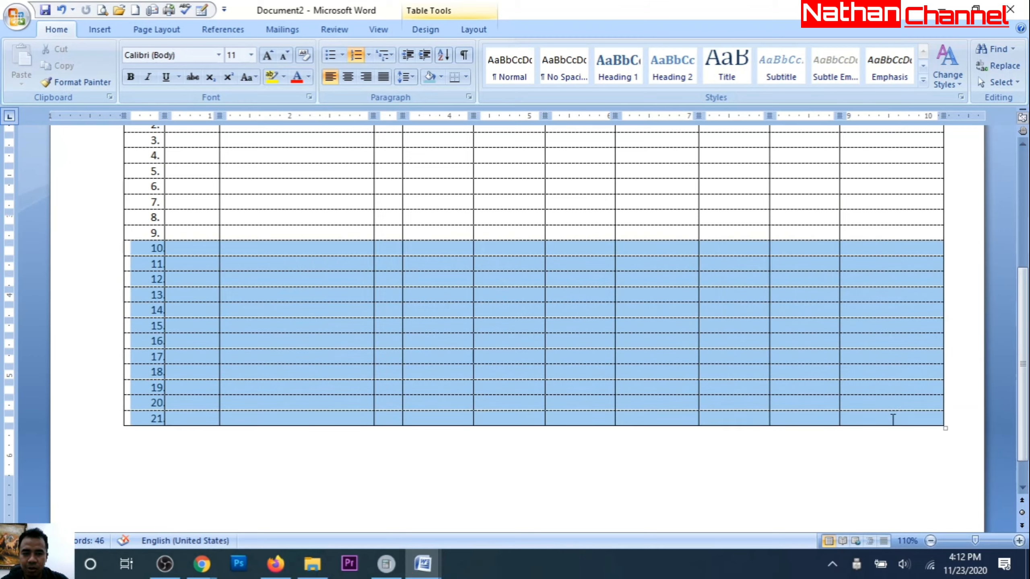
{"action": "right_click", "coordinate": [284, 269]}
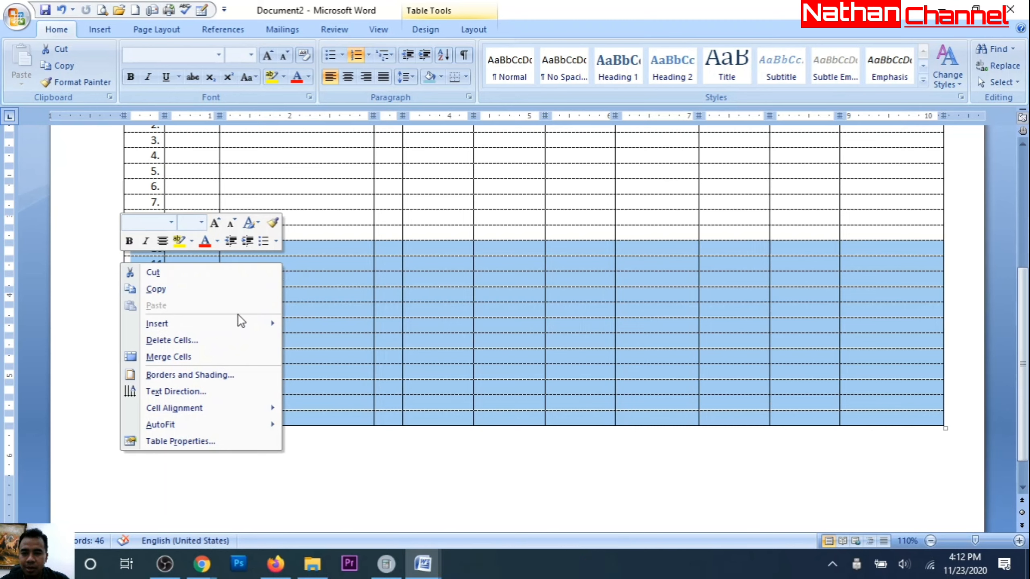
{"action": "mouse_move", "coordinate": [232, 326]}
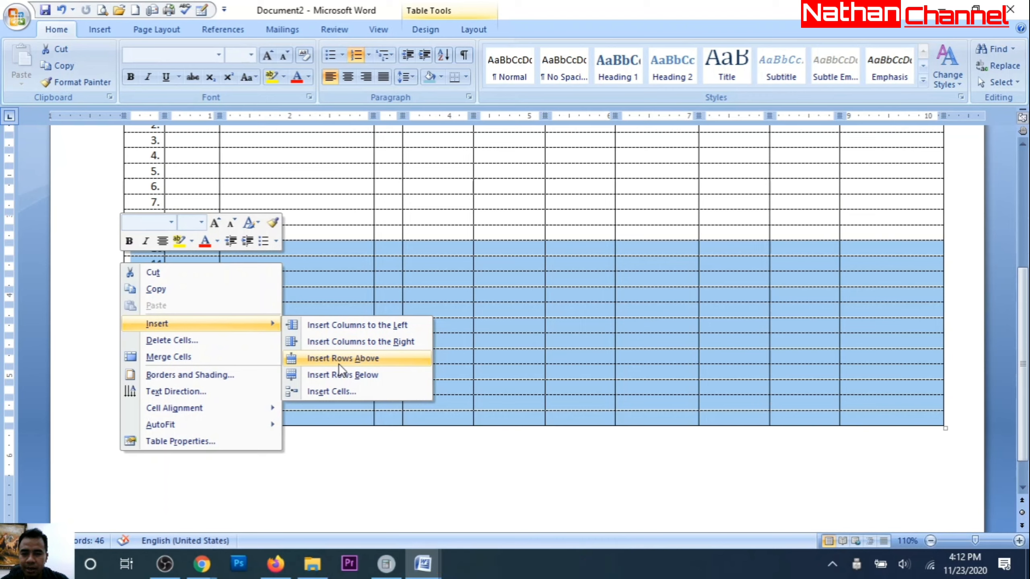
{"action": "left_click", "coordinate": [362, 375]}
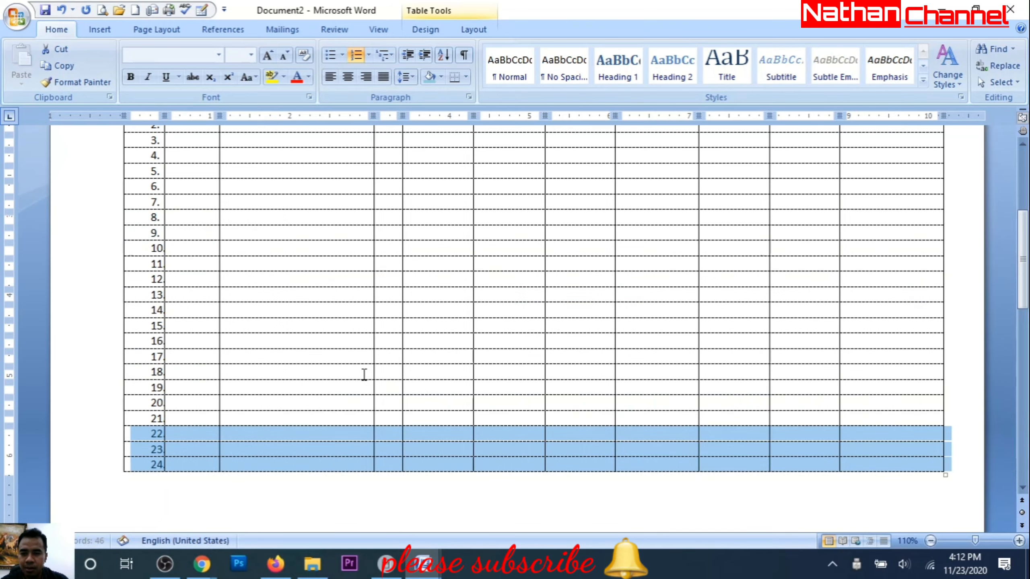
Check how the numbered rows continue on the second page and compare them with the headed table on the first page.
{"action": "scroll", "coordinate": [364, 374], "scroll_direction": "down", "scroll_amount": 6}
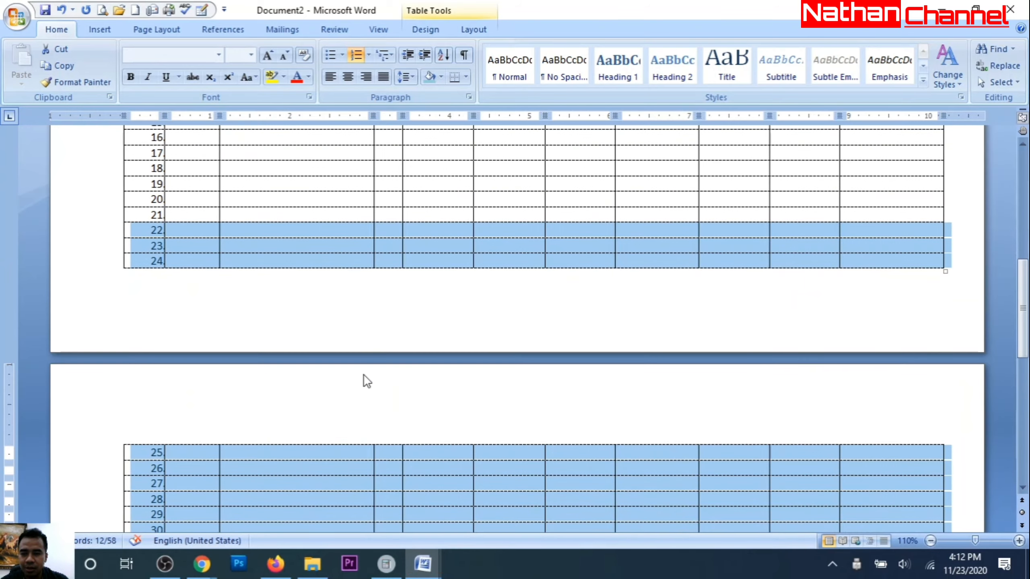
{"action": "scroll", "coordinate": [364, 374], "scroll_direction": "down", "scroll_amount": 2}
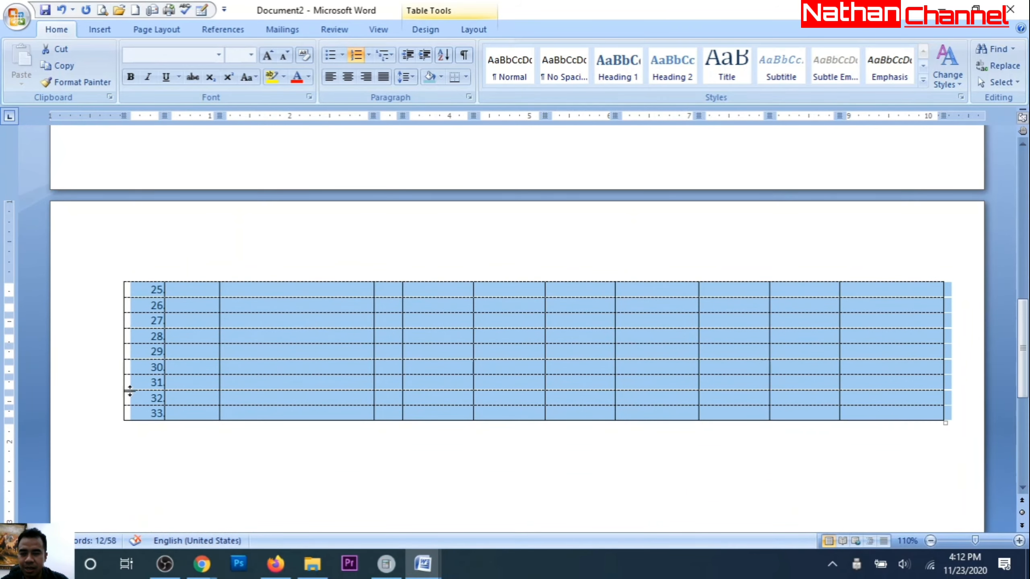
{"action": "scroll", "coordinate": [184, 450], "scroll_direction": "up", "scroll_amount": 5}
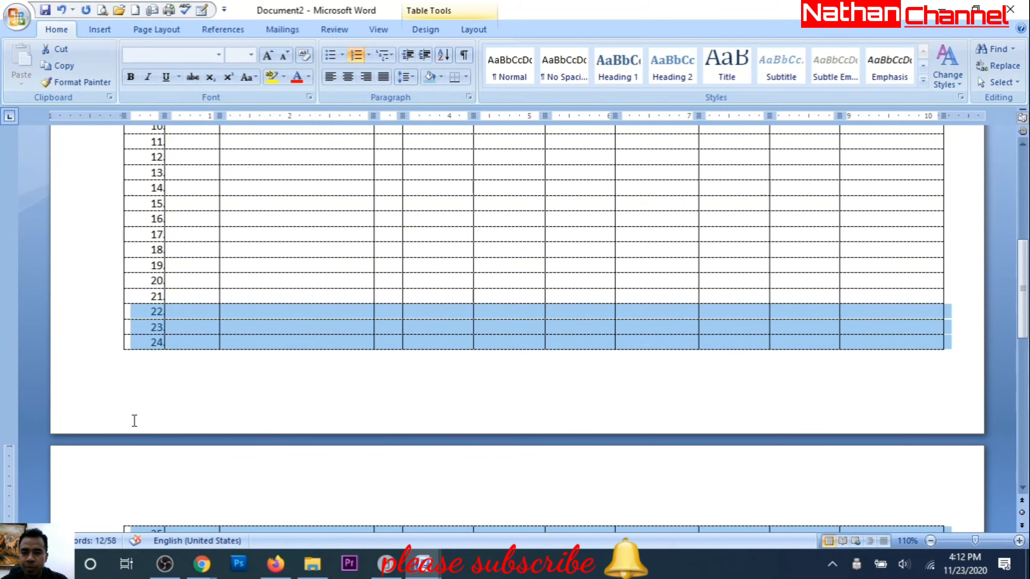
{"action": "scroll", "coordinate": [391, 379], "scroll_direction": "up", "scroll_amount": 8}
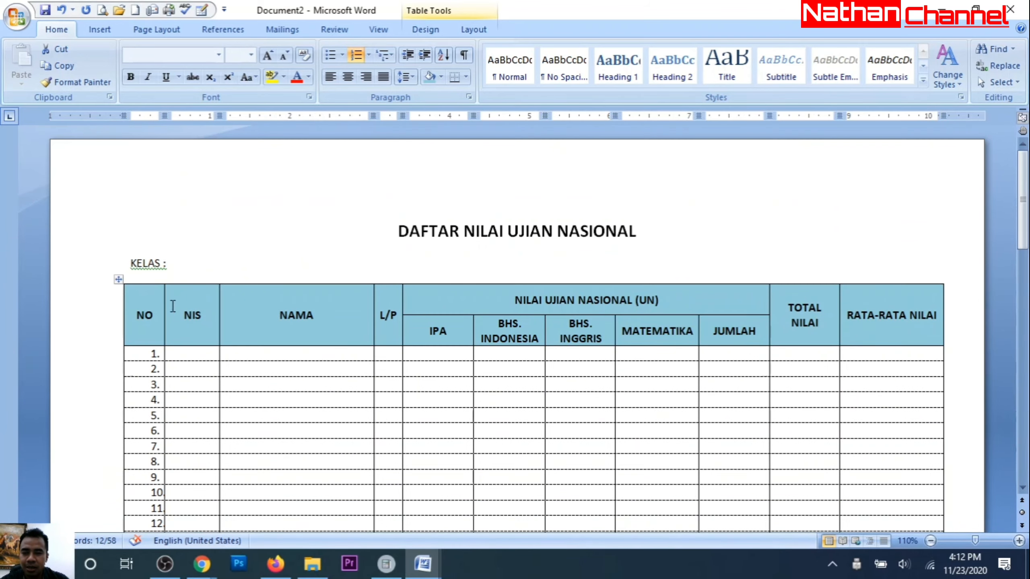
{"action": "scroll", "coordinate": [244, 350], "scroll_direction": "down", "scroll_amount": 8}
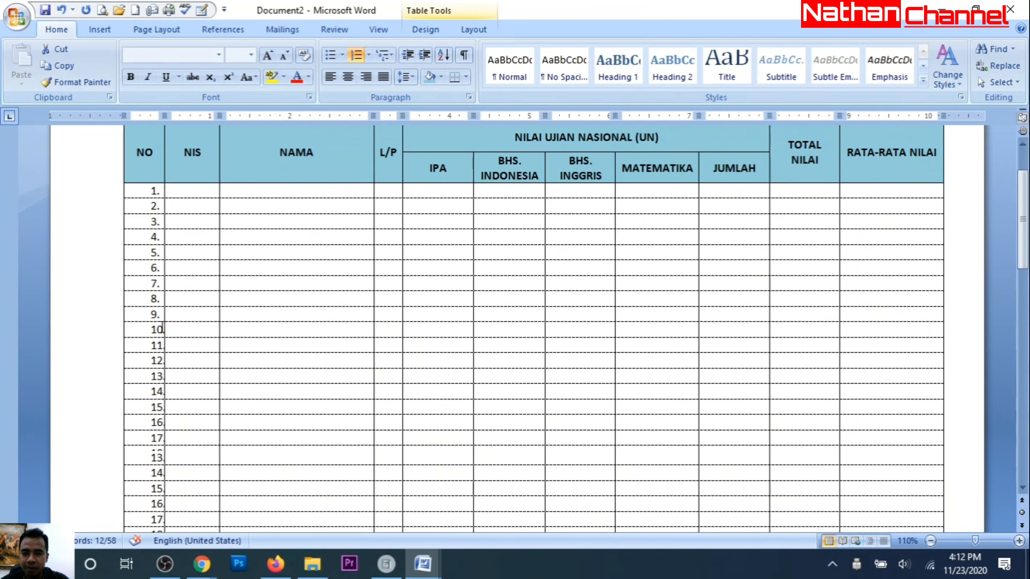
{"action": "left_click_drag", "start_coordinate": [158, 271], "coordinate": [160, 396]}
{"action": "left_click", "coordinate": [158, 410]}
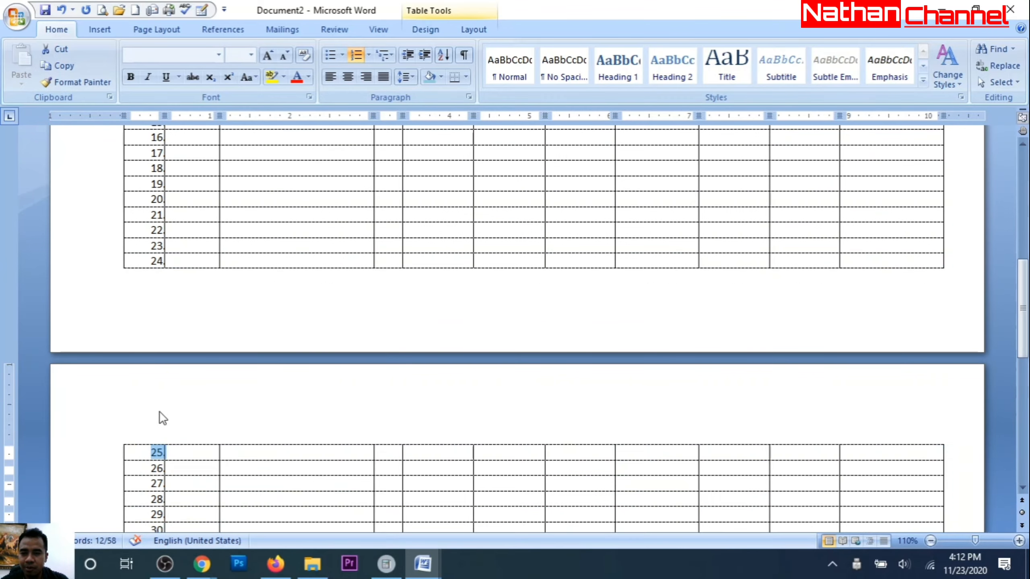
{"action": "scroll", "coordinate": [158, 414], "scroll_direction": "up", "scroll_amount": 6}
{"action": "left_click", "coordinate": [325, 316]}
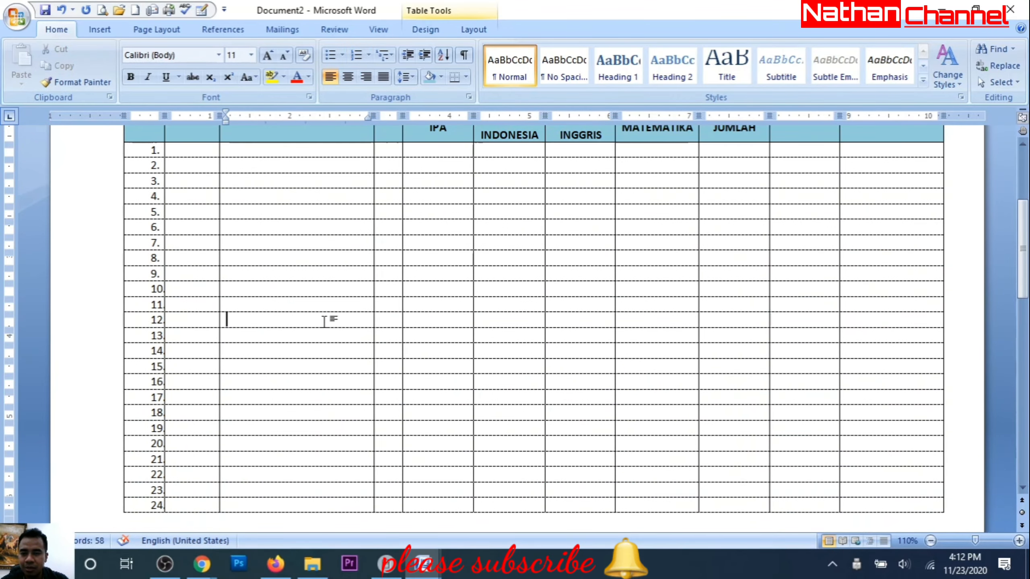
Set the table's two shaded heading rows to repeat as header rows at the top of each page.
{"action": "scroll", "coordinate": [328, 320], "scroll_direction": "up", "scroll_amount": 2}
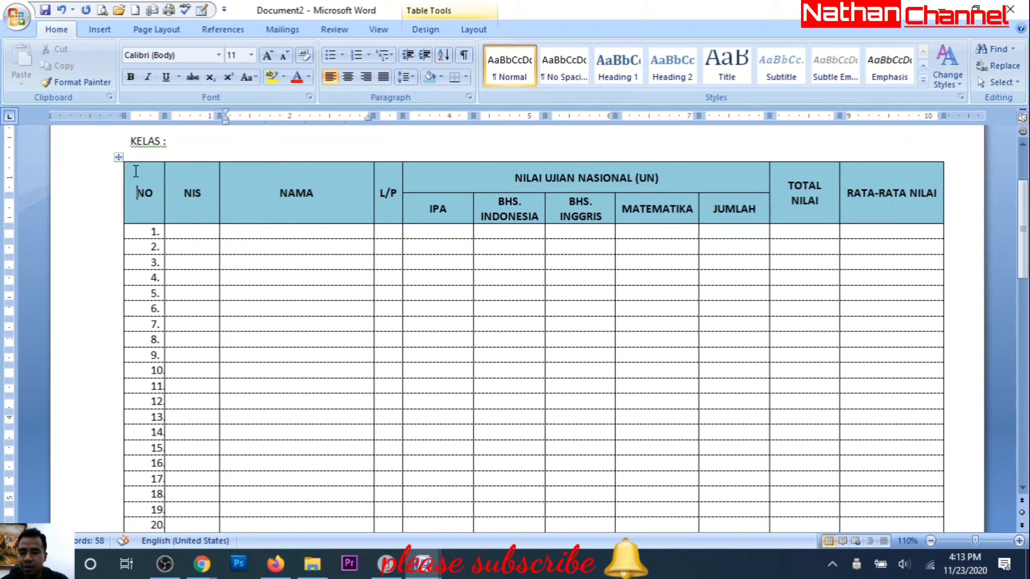
{"action": "left_click_drag", "start_coordinate": [136, 171], "coordinate": [751, 215]}
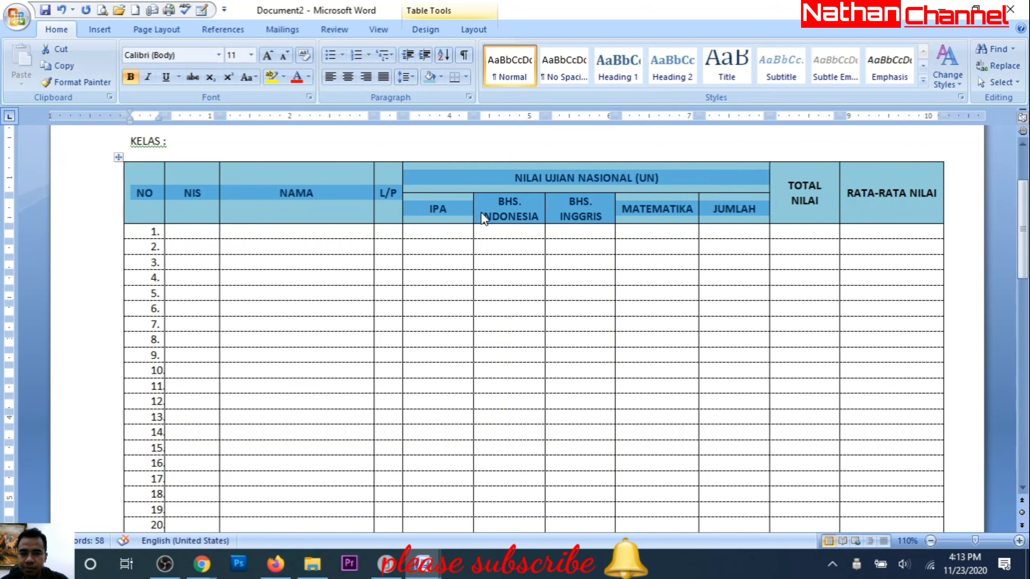
{"action": "right_click", "coordinate": [453, 206]}
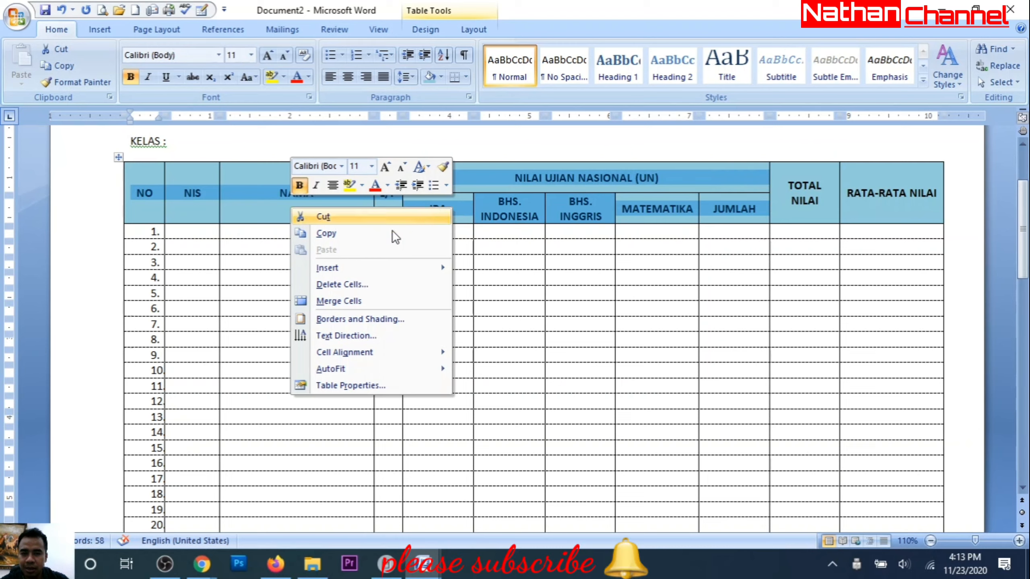
{"action": "left_click", "coordinate": [335, 386]}
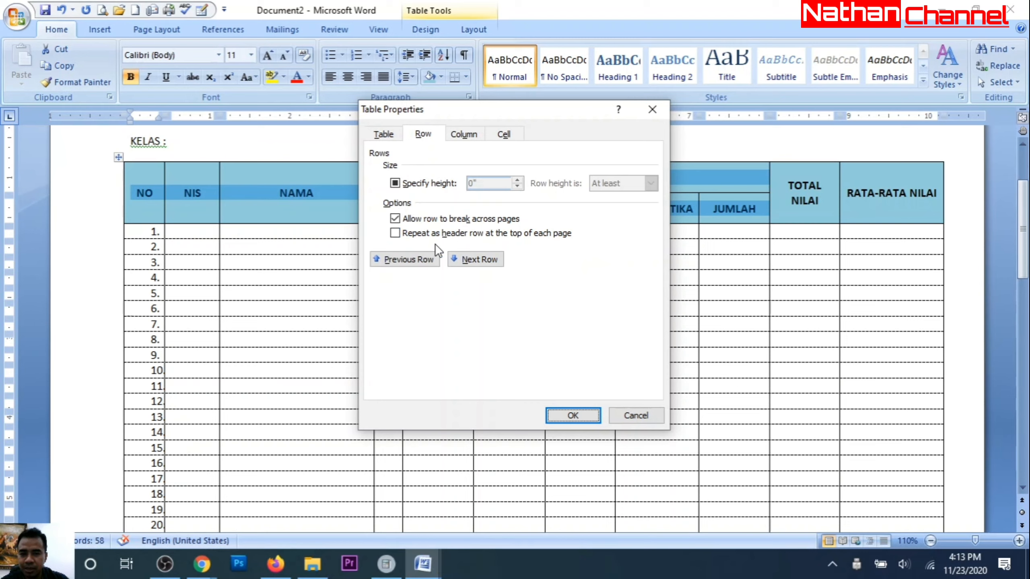
{"action": "left_click", "coordinate": [395, 235]}
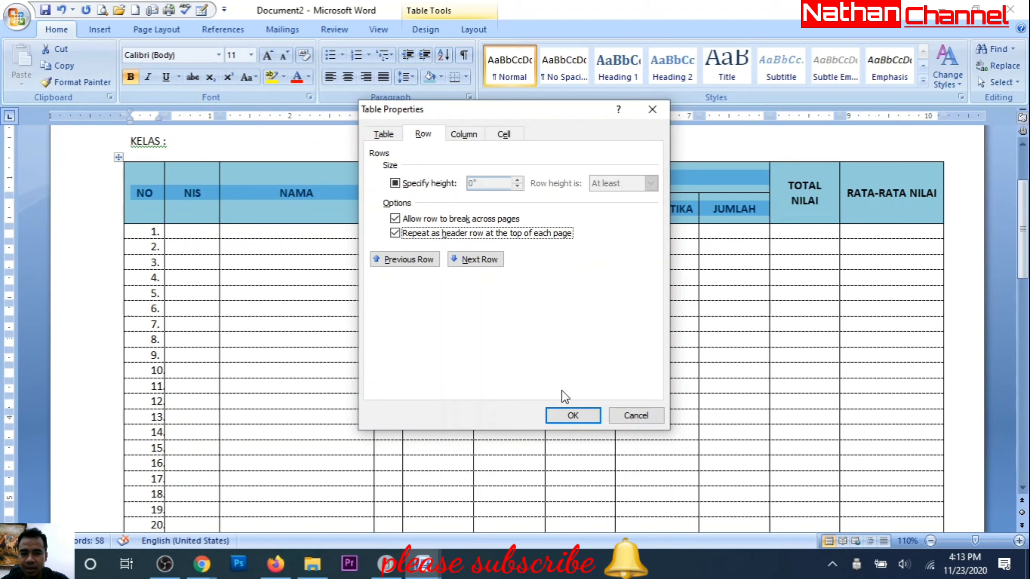
{"action": "left_click", "coordinate": [560, 416]}
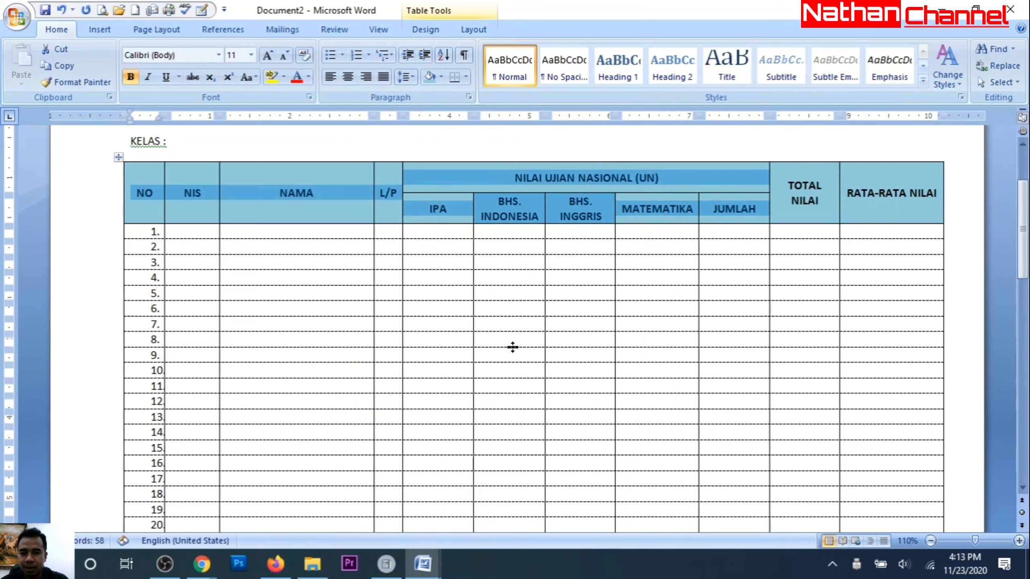
Examine the headings above the numbered rows on both pages of the table.
{"action": "scroll", "coordinate": [512, 347], "scroll_direction": "down", "scroll_amount": 10}
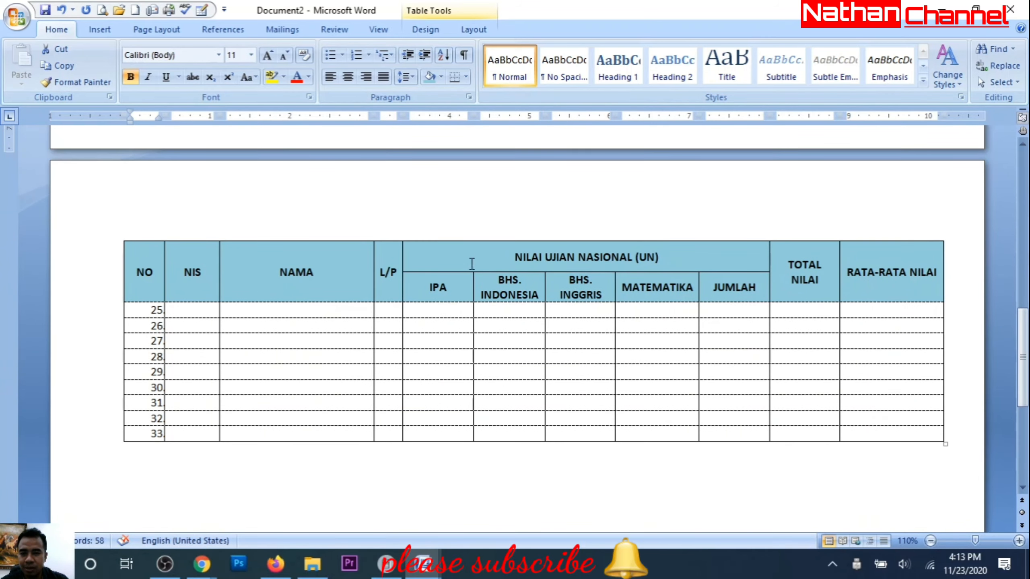
{"action": "scroll", "coordinate": [186, 266], "scroll_direction": "up", "scroll_amount": 10}
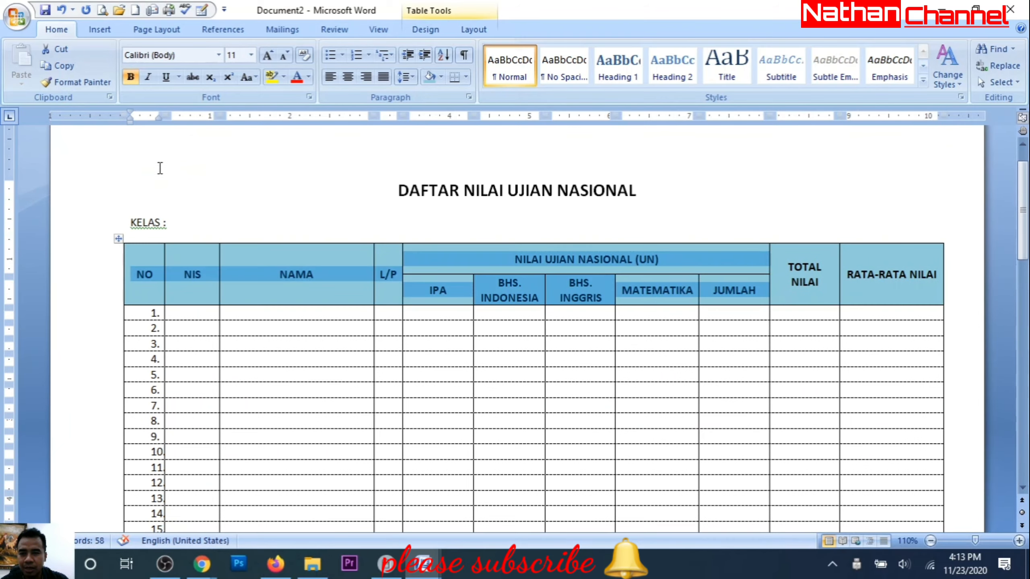
{"action": "scroll", "coordinate": [187, 286], "scroll_direction": "down", "scroll_amount": 10}
{"action": "left_click", "coordinate": [182, 459]}
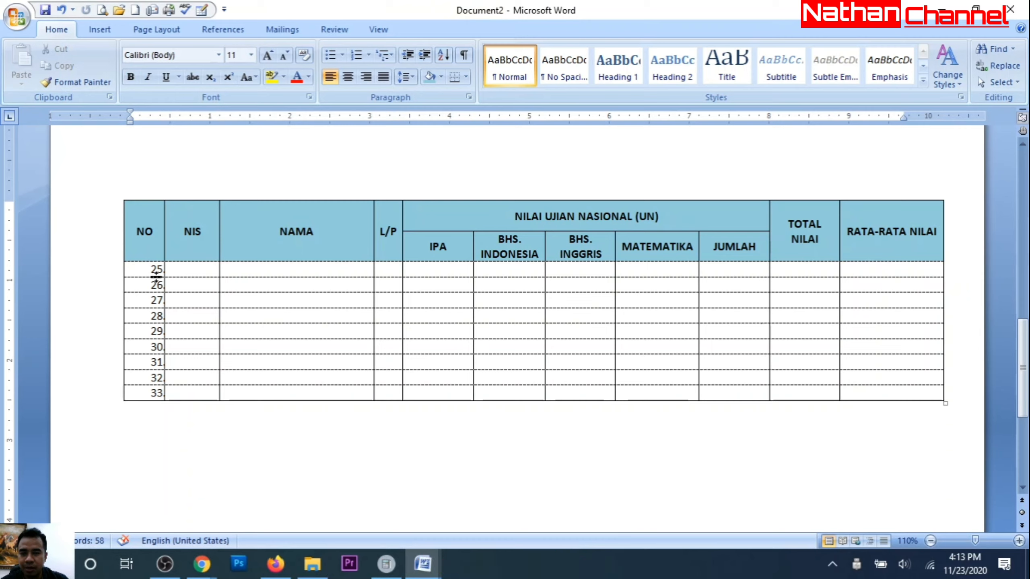
{"action": "scroll", "coordinate": [180, 287], "scroll_direction": "up", "scroll_amount": 1}
{"action": "scroll", "coordinate": [180, 287], "scroll_direction": "up", "scroll_amount": 2}
{"action": "scroll", "coordinate": [181, 289], "scroll_direction": "down", "scroll_amount": 4}
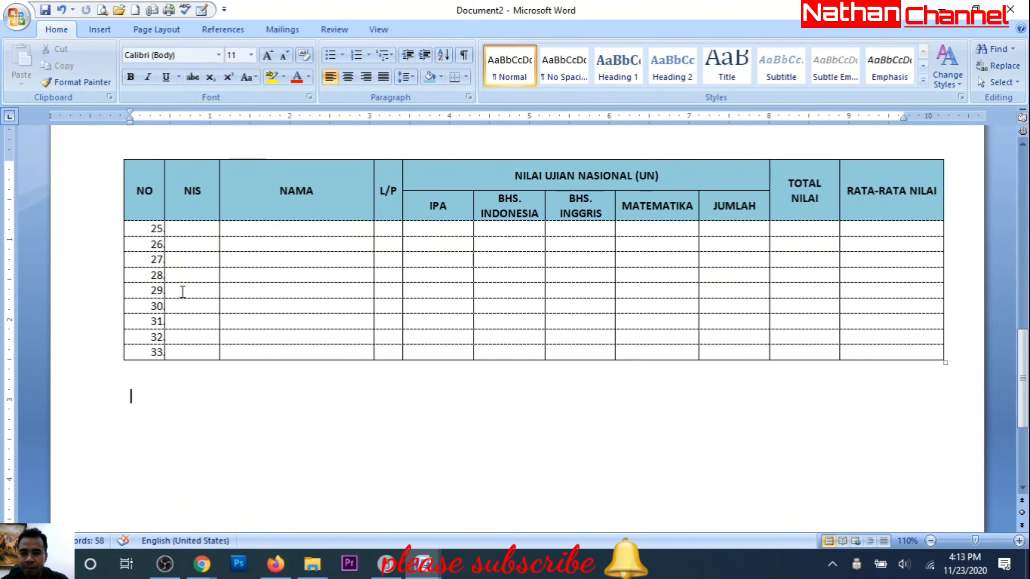
{"action": "scroll", "coordinate": [188, 270], "scroll_direction": "down", "scroll_amount": 5}
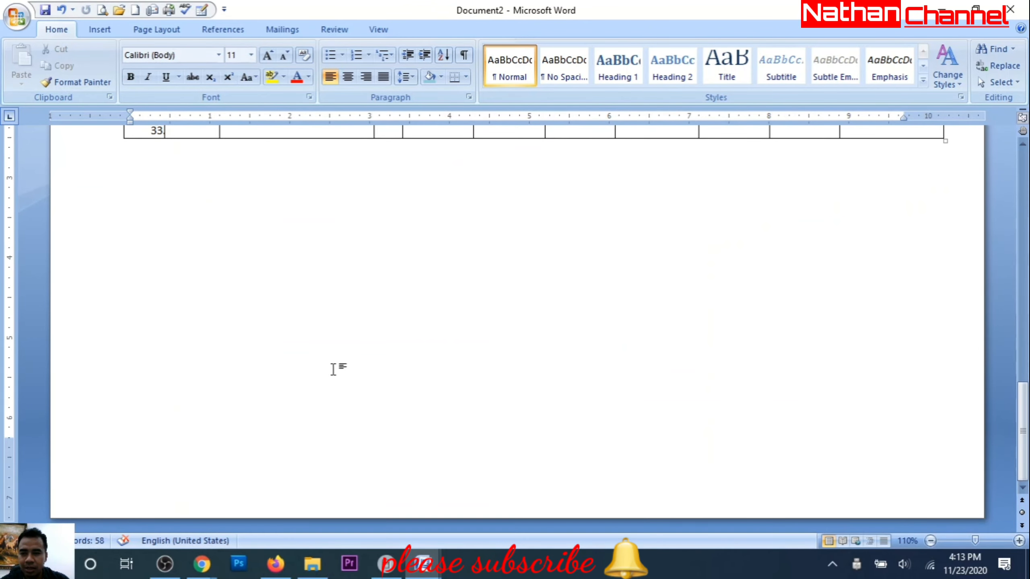
{"action": "scroll", "coordinate": [343, 393], "scroll_direction": "up", "scroll_amount": 5}
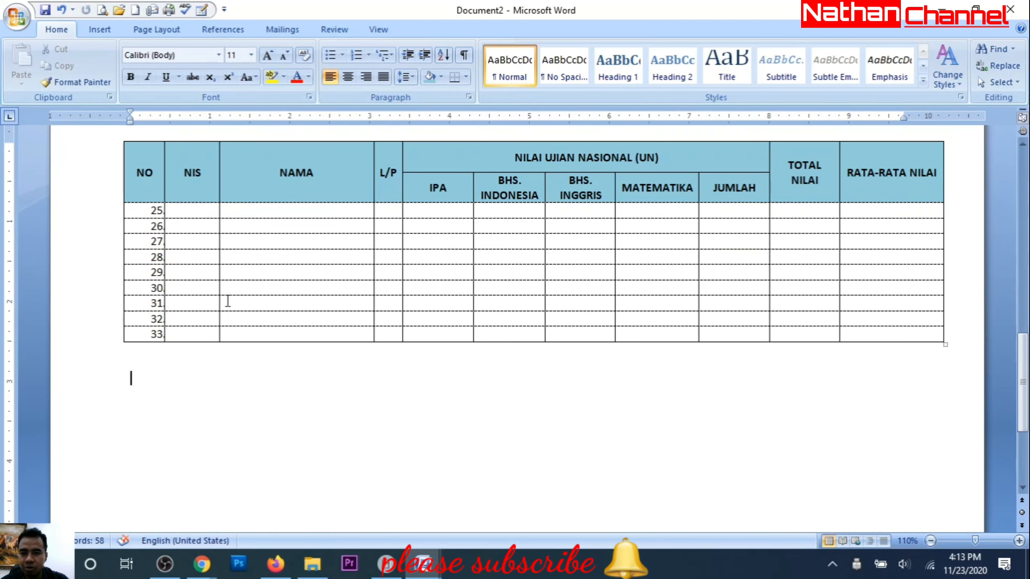
{"action": "scroll", "coordinate": [191, 251], "scroll_direction": "up", "scroll_amount": 10}
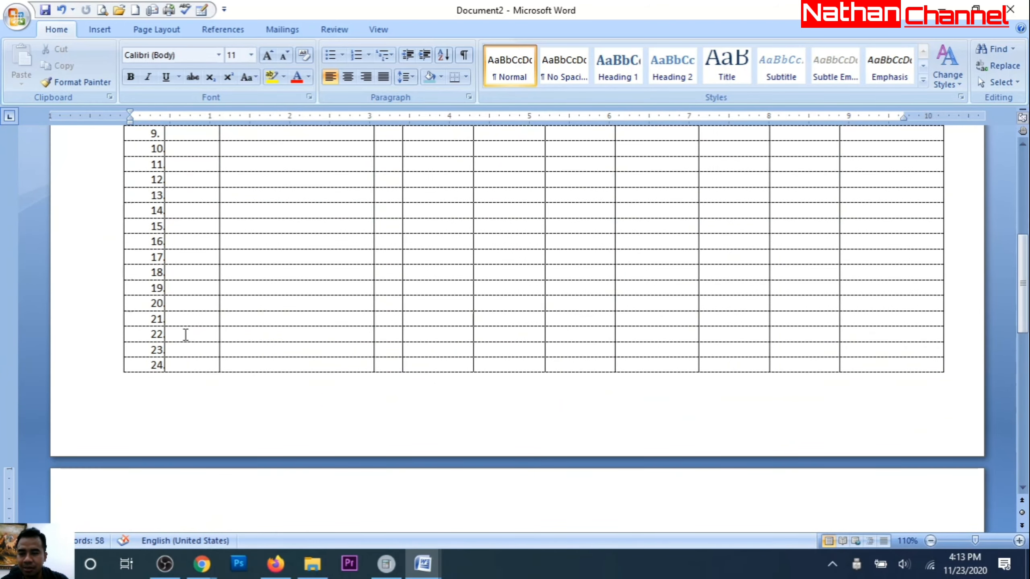
{"action": "scroll", "coordinate": [189, 299], "scroll_direction": "down", "scroll_amount": 7}
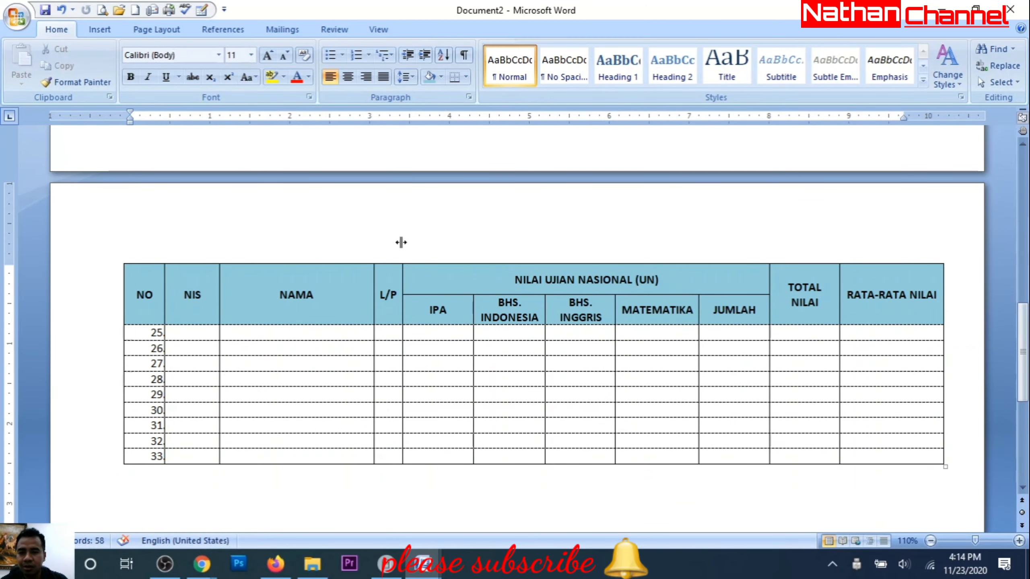
{"action": "scroll", "coordinate": [525, 355], "scroll_direction": "up", "scroll_amount": 8}
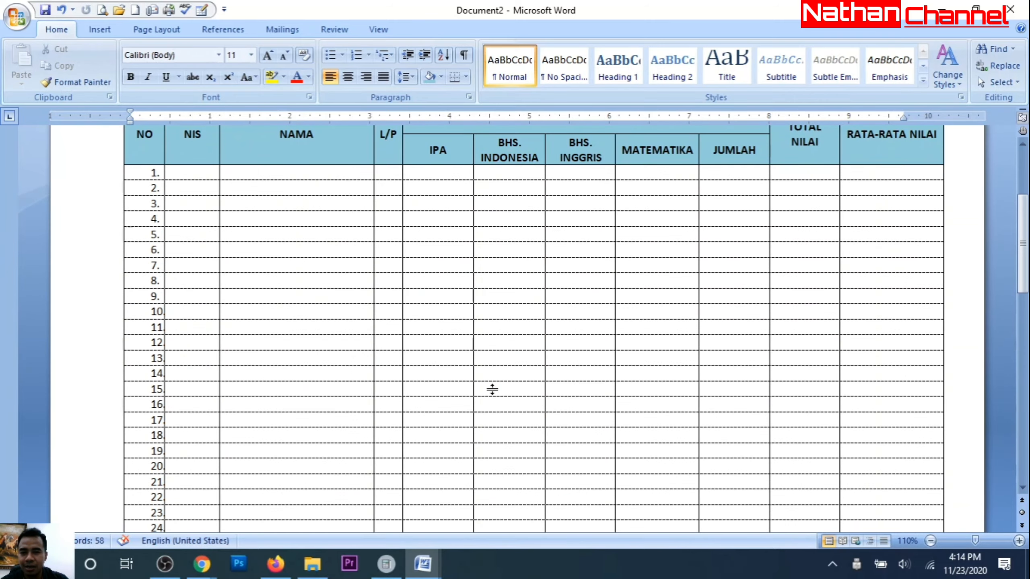
{"action": "scroll", "coordinate": [308, 359], "scroll_direction": "down", "scroll_amount": 5}
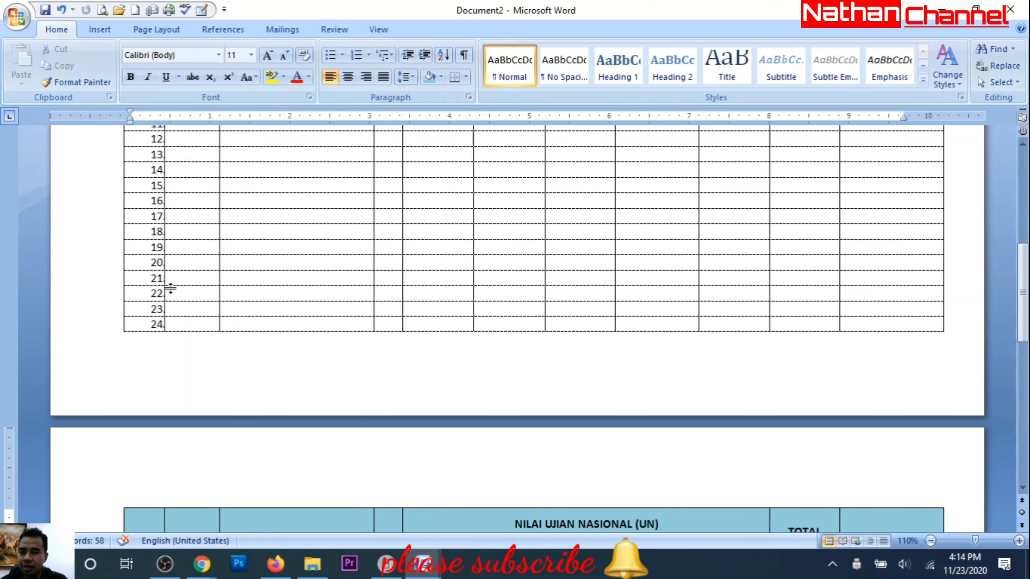
Delete the numbered rows 16 to 33 from the score table.
{"action": "scroll", "coordinate": [178, 295], "scroll_direction": "up", "scroll_amount": 1}
{"action": "scroll", "coordinate": [177, 294], "scroll_direction": "up", "scroll_amount": 1}
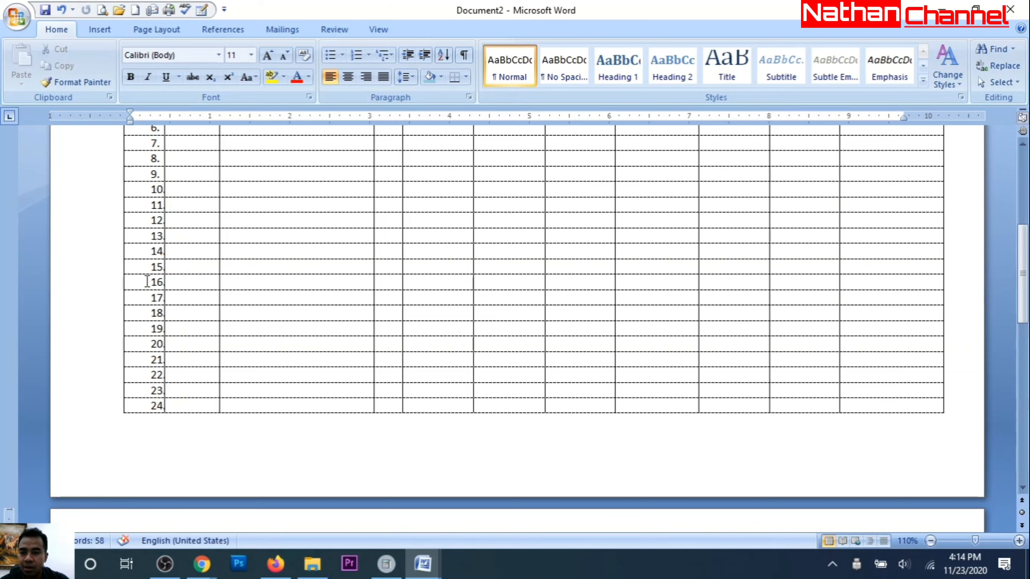
{"action": "left_click_drag", "start_coordinate": [129, 281], "coordinate": [912, 521]}
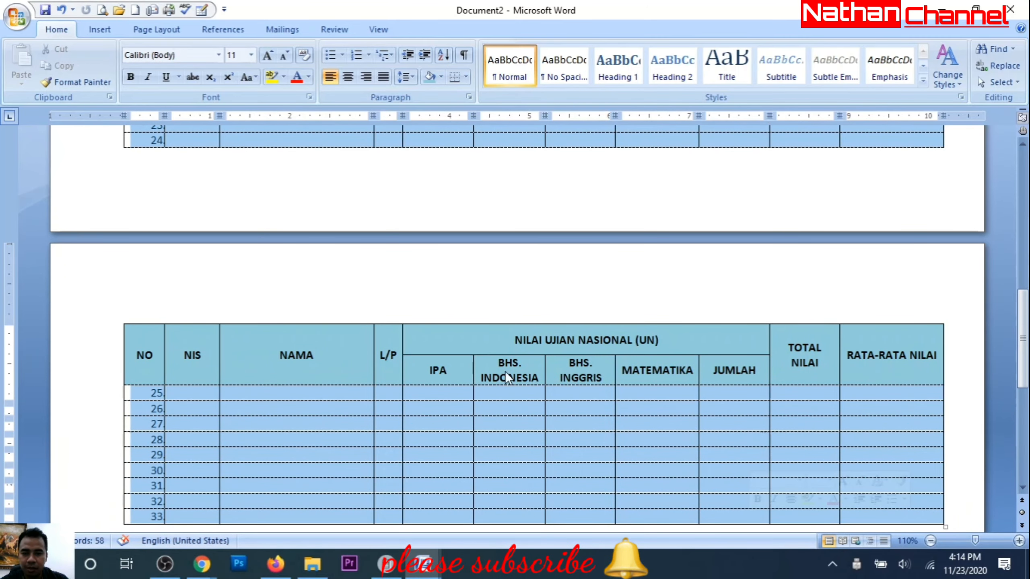
{"action": "right_click", "coordinate": [285, 394]}
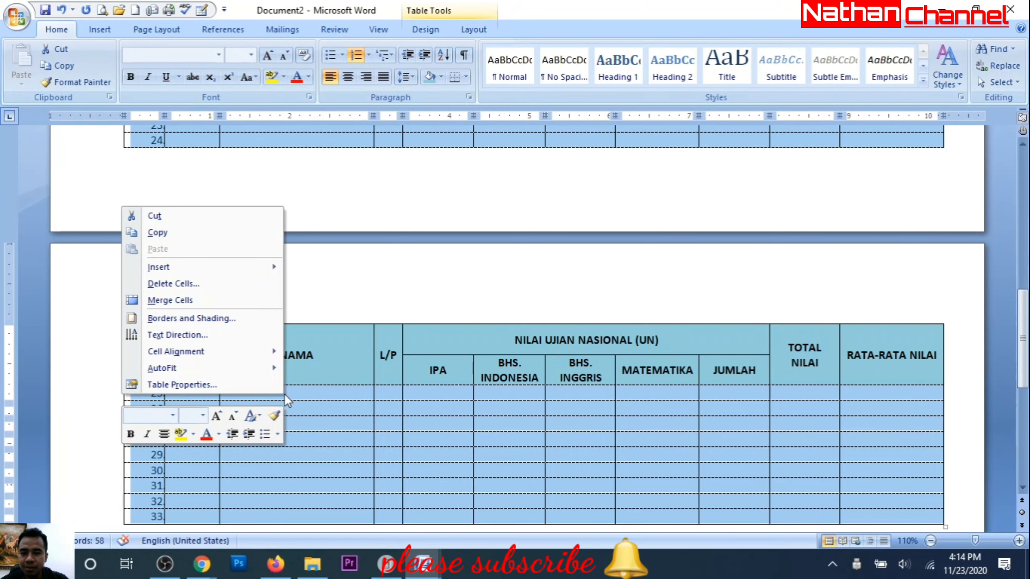
{"action": "left_click", "coordinate": [166, 285]}
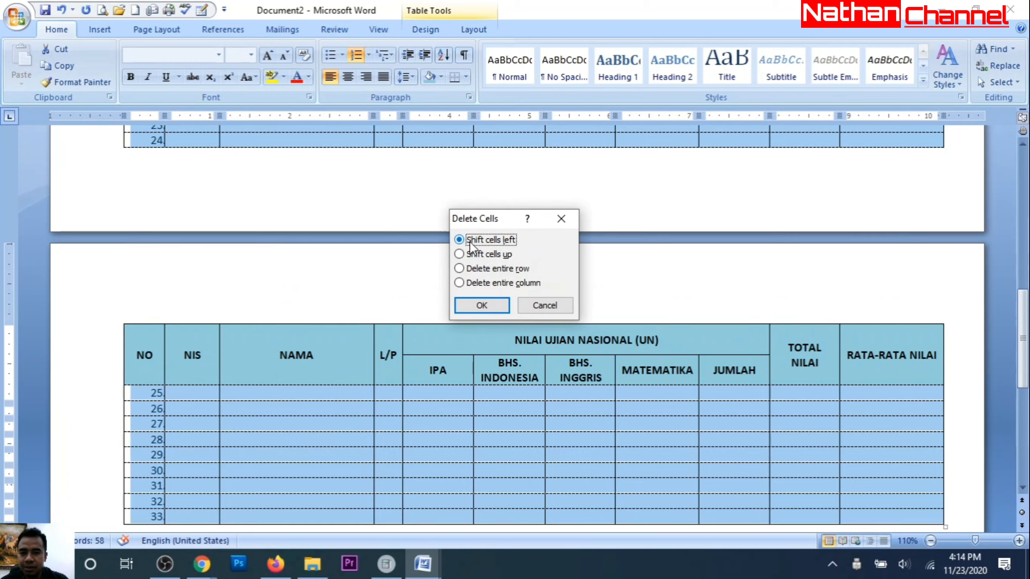
{"action": "left_click", "coordinate": [484, 304]}
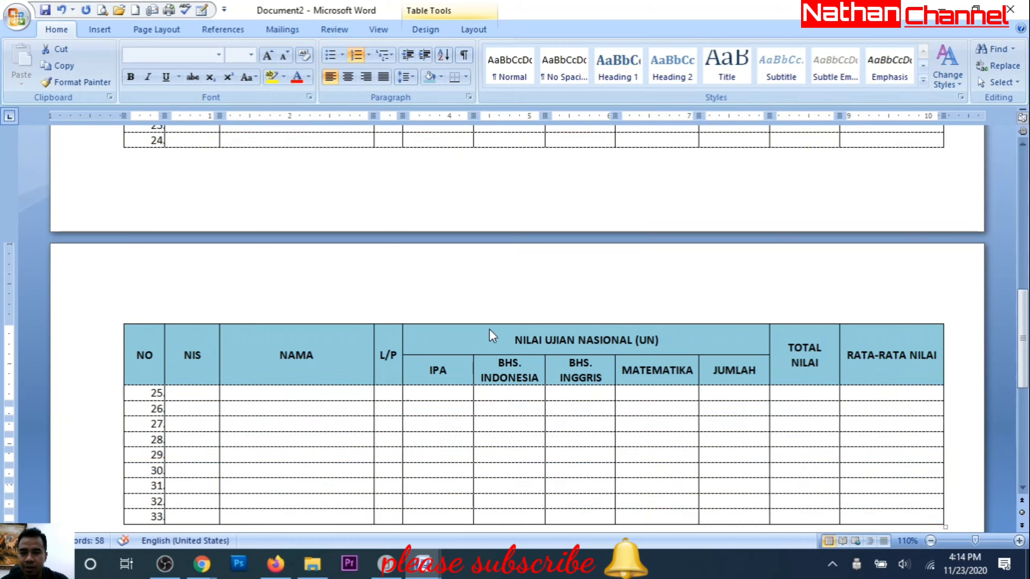
Delete the RATA-RATA NILAI column, including its heading, from the shortened table.
{"action": "scroll", "coordinate": [524, 411], "scroll_direction": "up", "scroll_amount": 10}
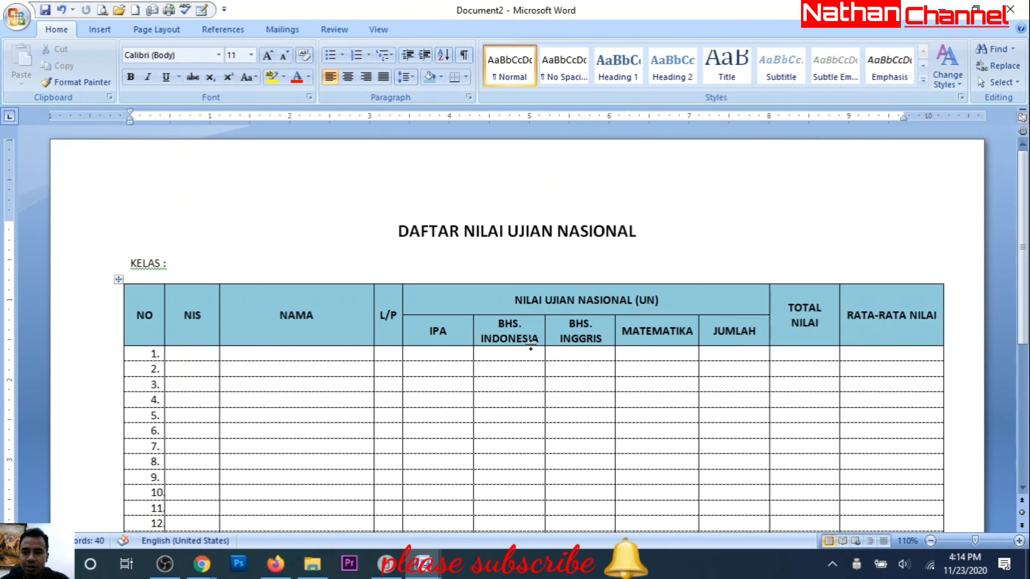
{"action": "scroll", "coordinate": [307, 281], "scroll_direction": "down", "scroll_amount": 4}
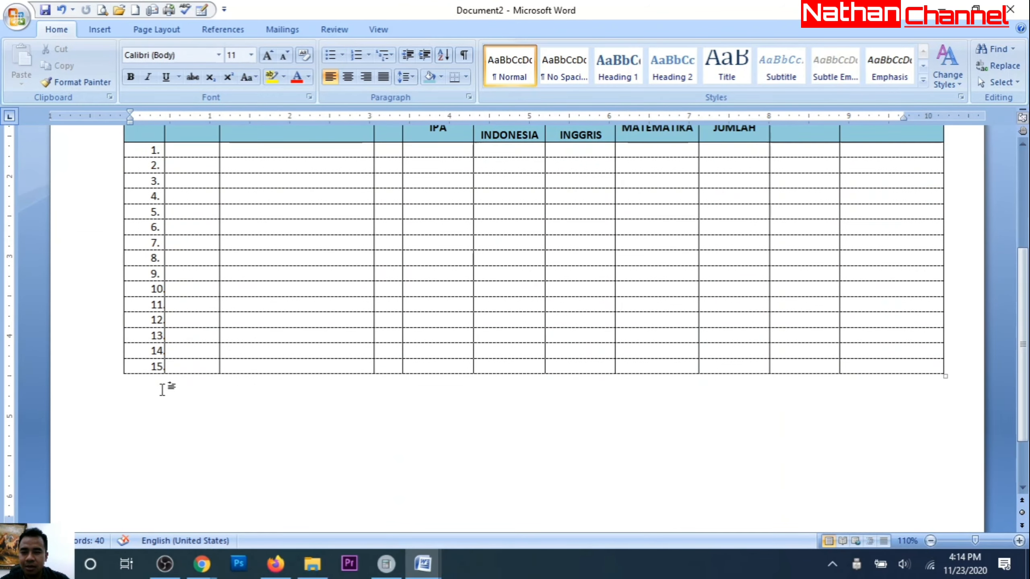
{"action": "scroll", "coordinate": [223, 386], "scroll_direction": "down", "scroll_amount": 2}
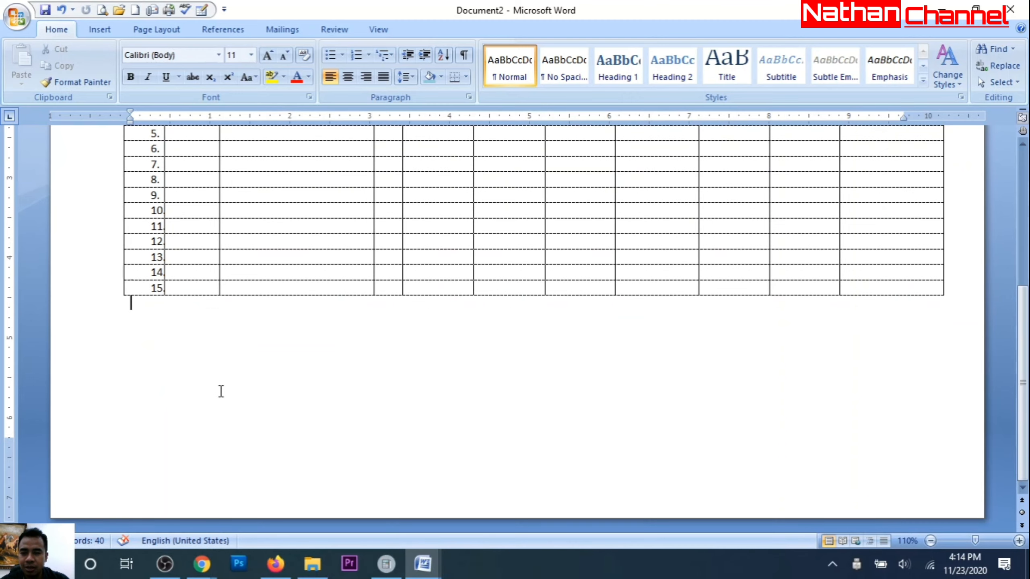
{"action": "scroll", "coordinate": [685, 290], "scroll_direction": "up", "scroll_amount": 5}
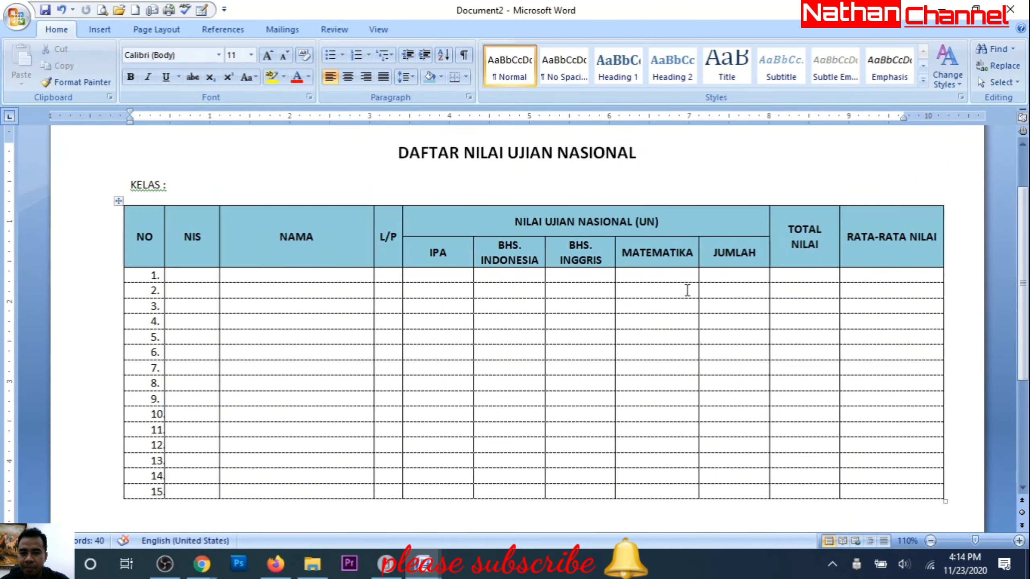
{"action": "scroll", "coordinate": [682, 298], "scroll_direction": "down", "scroll_amount": 1}
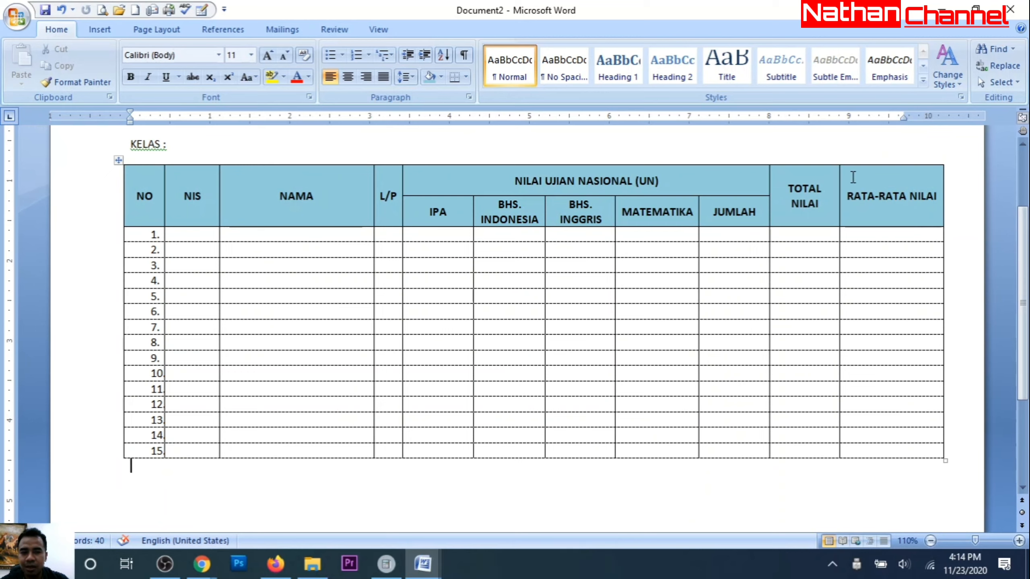
{"action": "left_click_drag", "start_coordinate": [855, 193], "coordinate": [873, 449]}
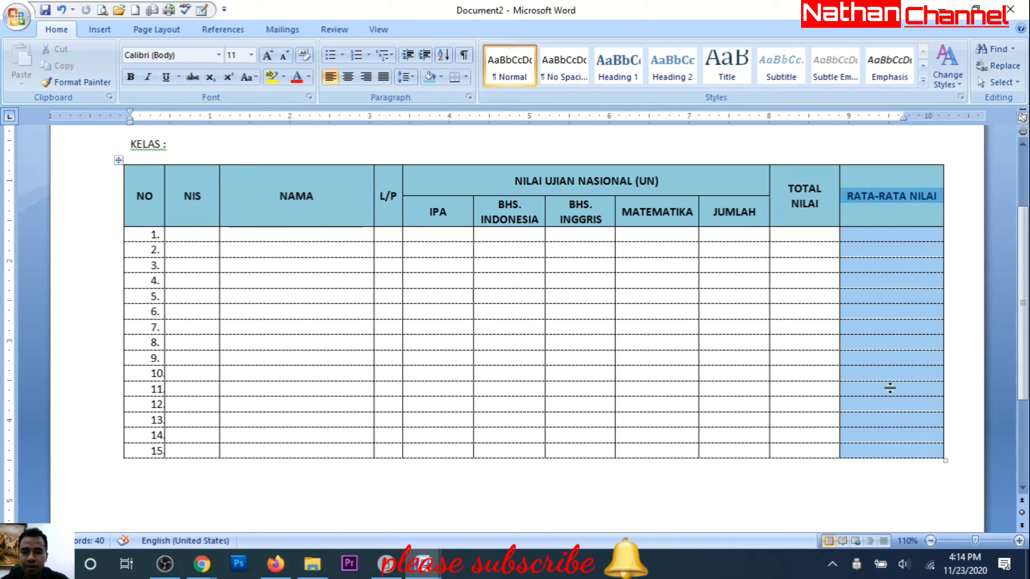
{"action": "right_click", "coordinate": [858, 252]}
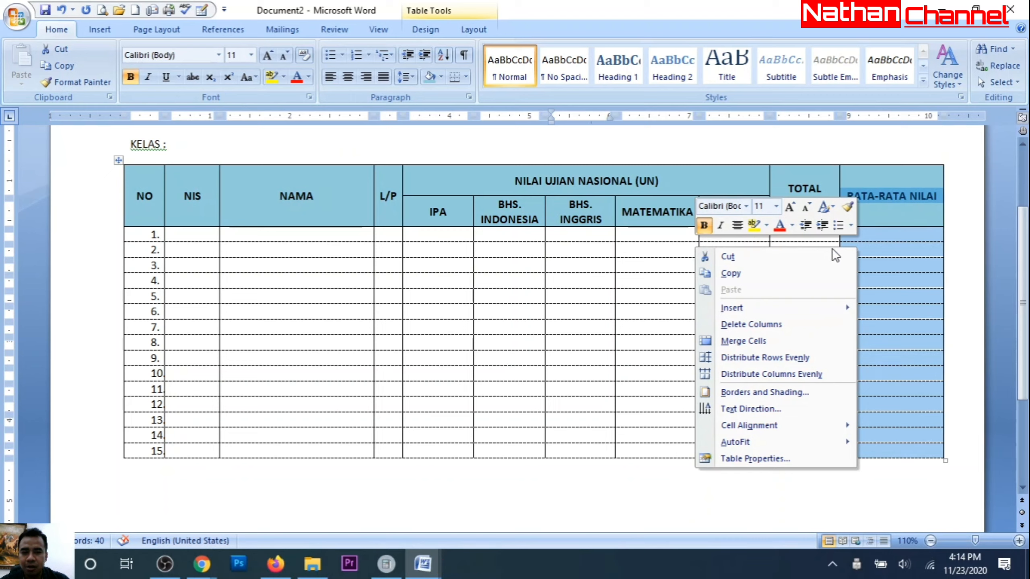
{"action": "left_click", "coordinate": [777, 324]}
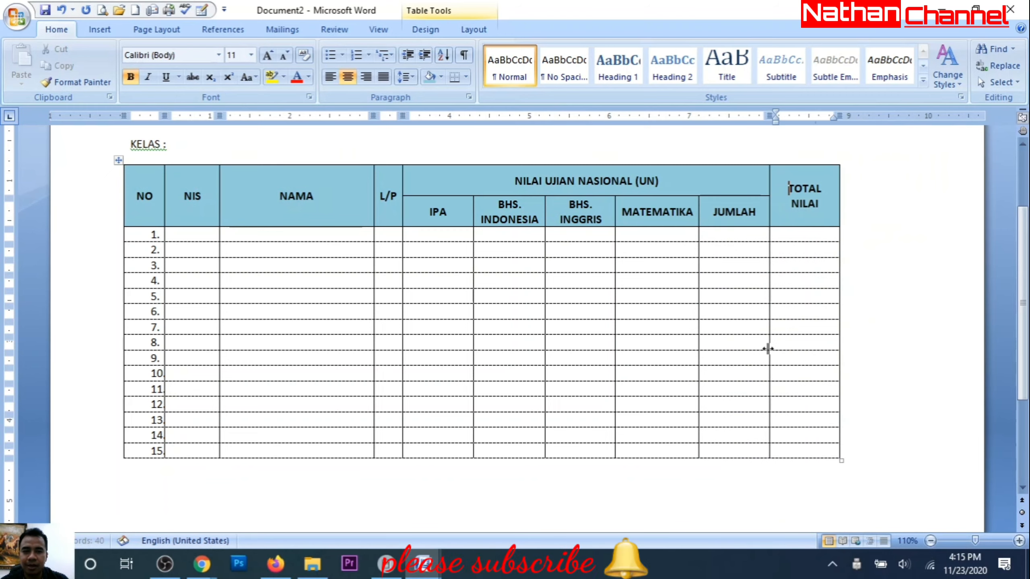
Undo the deletion of the RATA-RATA NILAI column and clear the selection.
{"action": "left_click", "coordinate": [910, 313]}
{"action": "key", "text": "ctrl+z"}
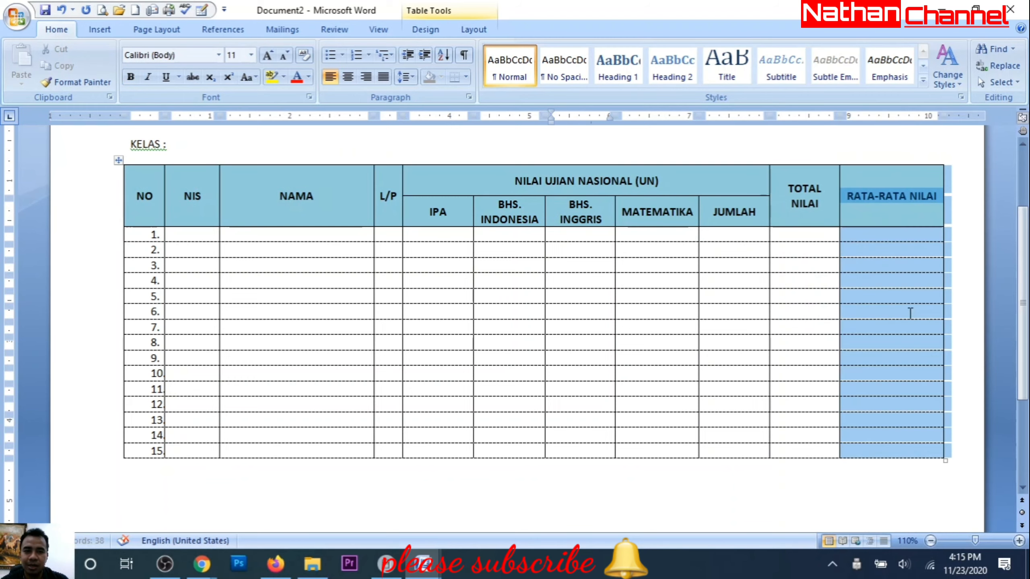
{"action": "left_click", "coordinate": [650, 496]}
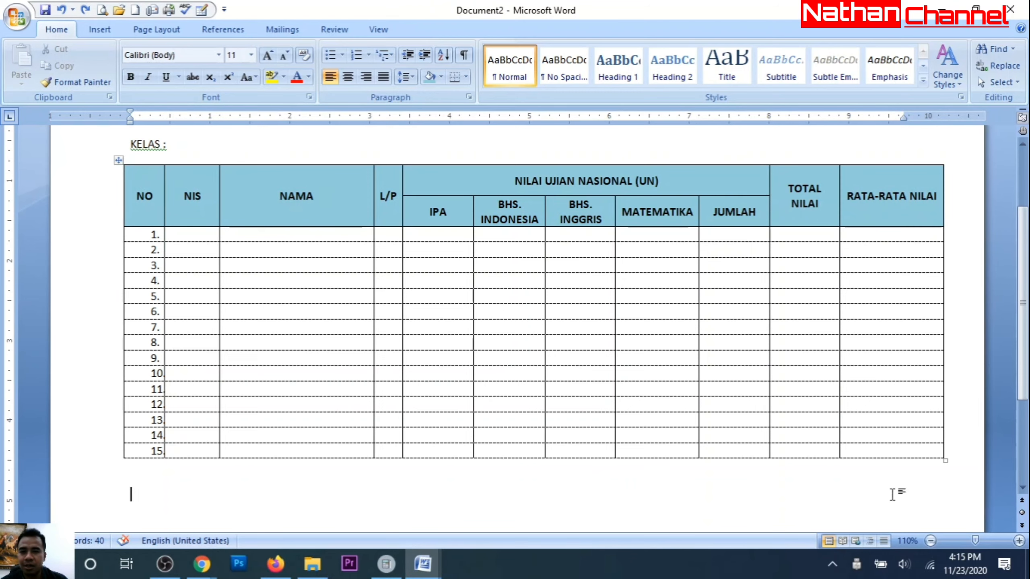
Compare the score table with the one in the example document Contoh Buat Tabel ms Word, ending back in Document2.
{"action": "scroll", "coordinate": [372, 313], "scroll_direction": "up", "scroll_amount": 3}
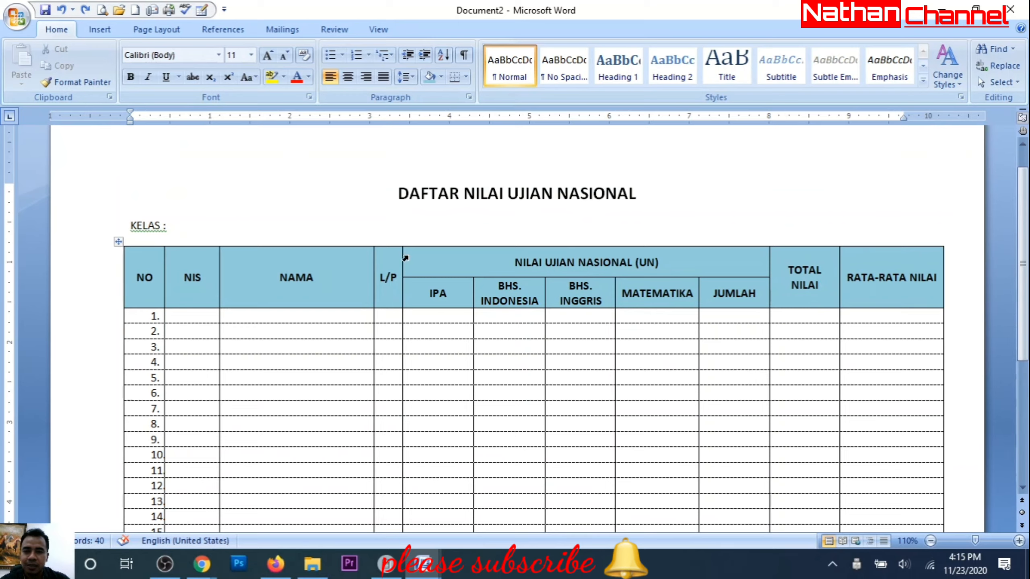
{"action": "mouse_move", "coordinate": [423, 570]}
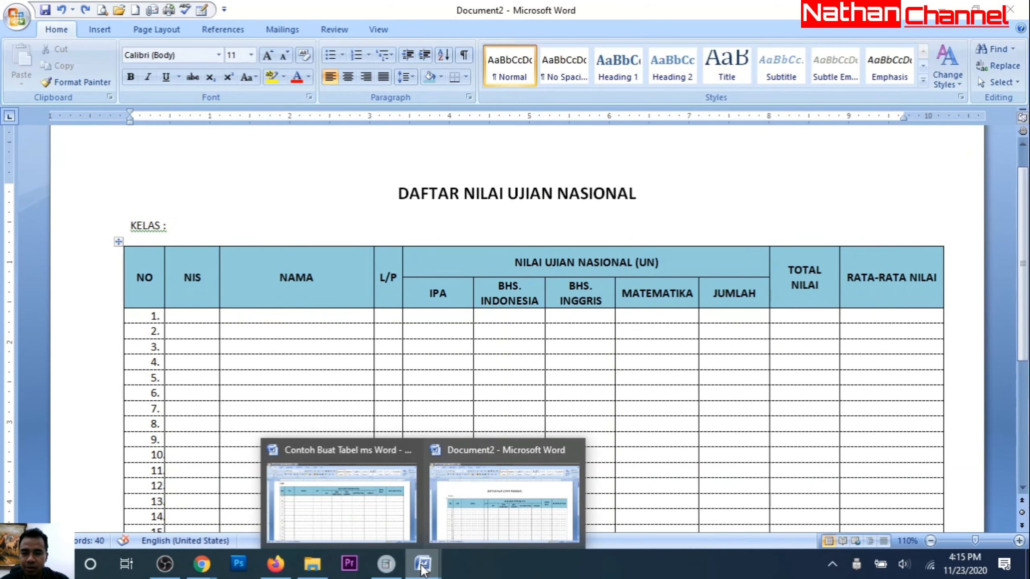
{"action": "left_click", "coordinate": [354, 487]}
{"action": "mouse_move", "coordinate": [417, 566]}
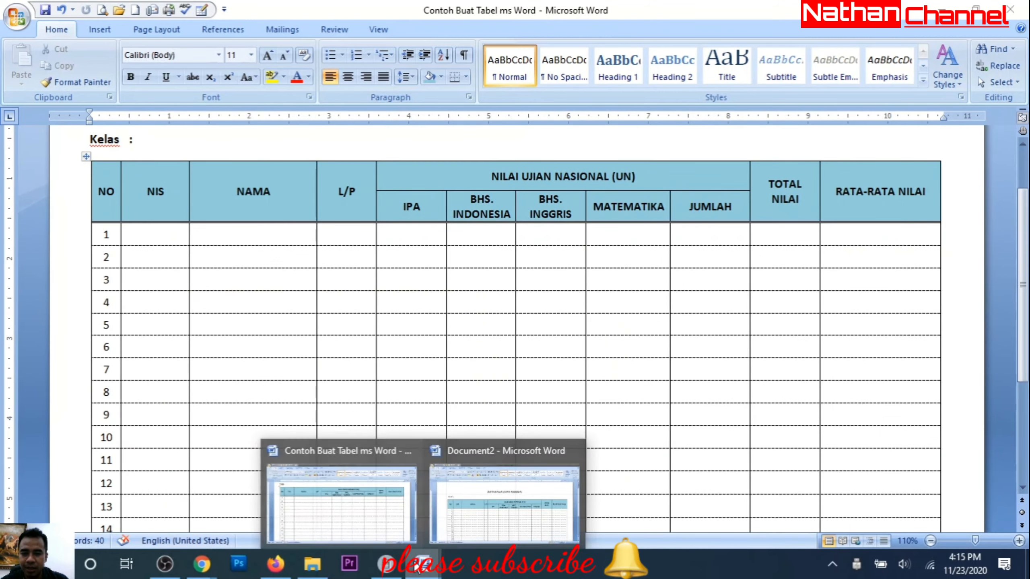
{"action": "left_click", "coordinate": [489, 518]}
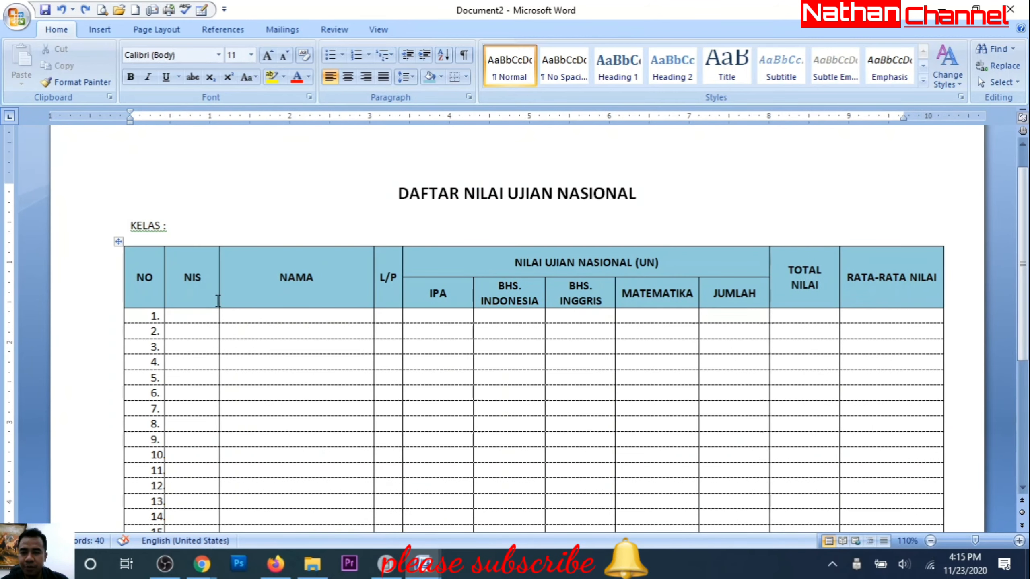